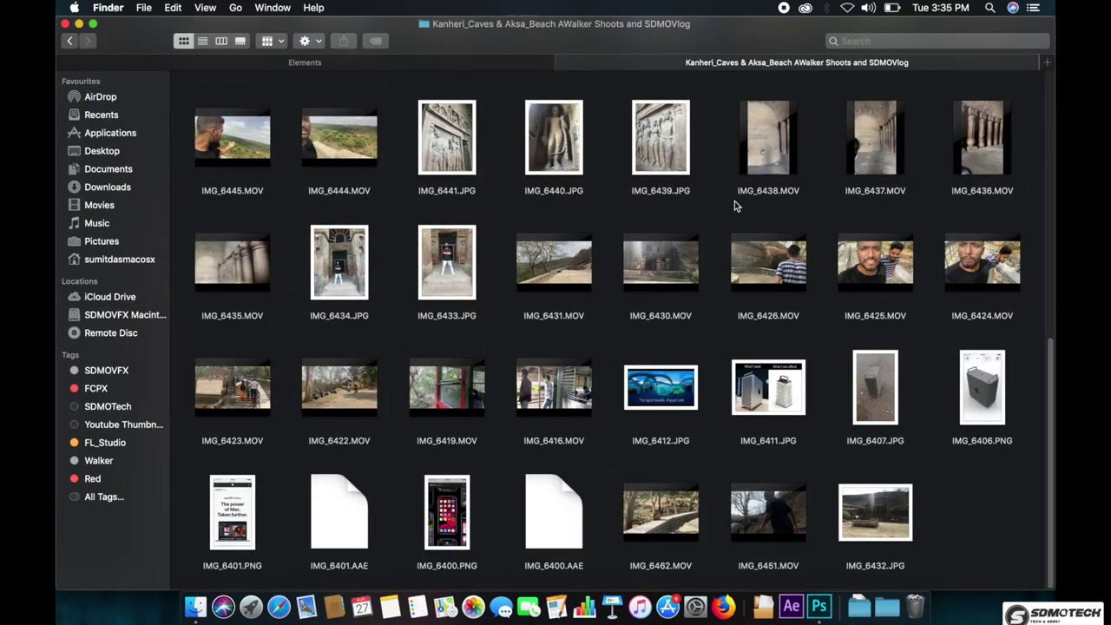
- Preview IMG_6433.JPG in Finder and drag it into the Takeaway Artwork cover
{"action": "left_click", "coordinate": [459, 250]}
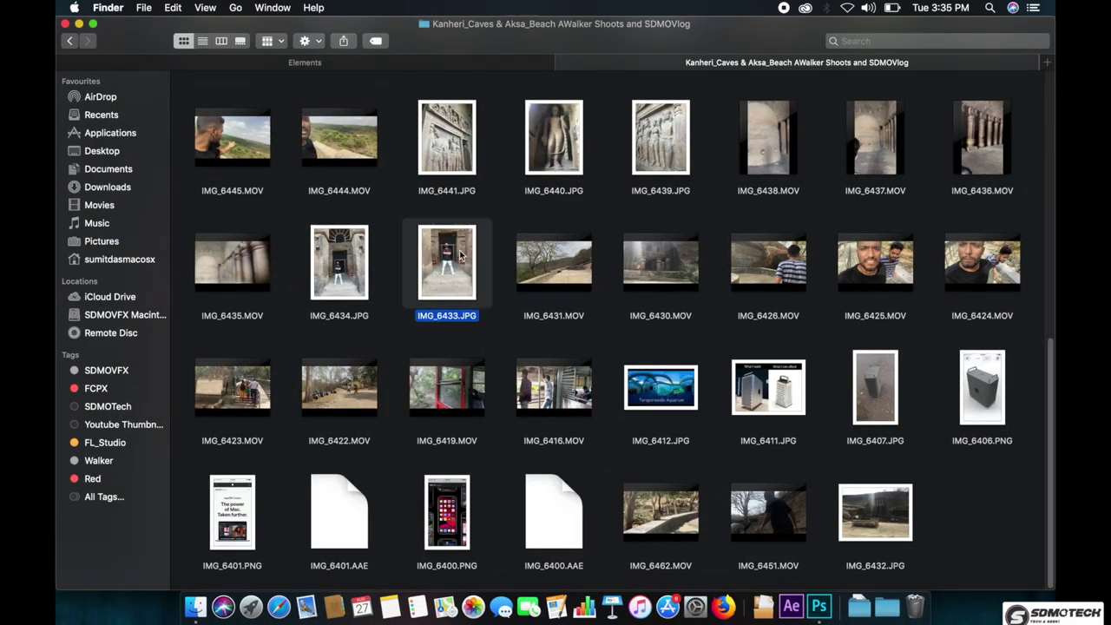
{"action": "key", "text": "space"}
{"action": "key", "text": "Left"}
{"action": "key", "text": "space"}
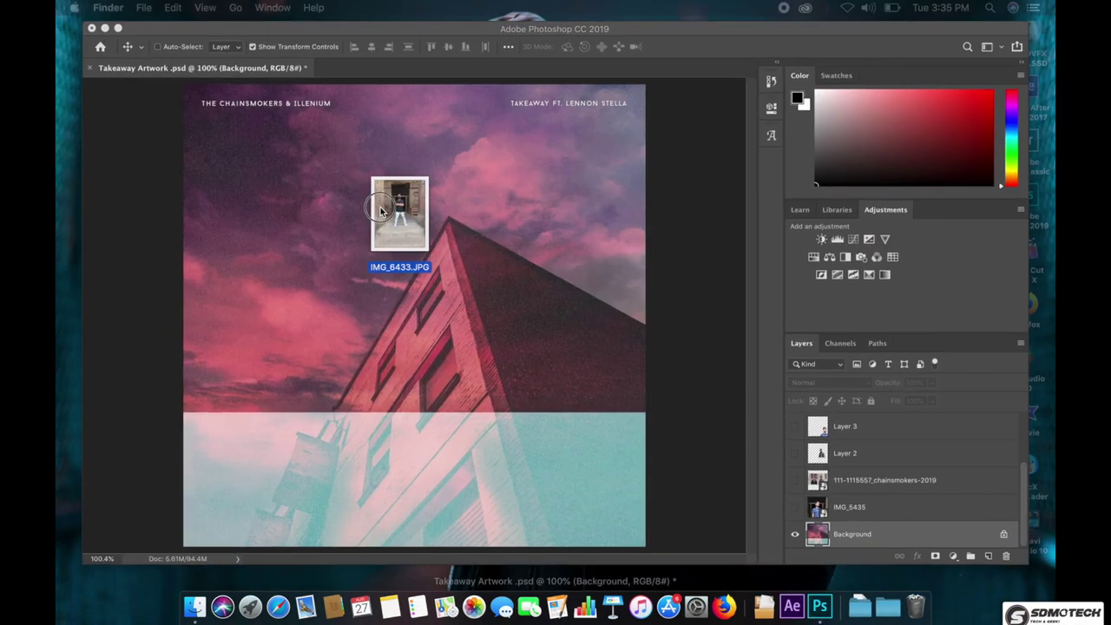
{"action": "left_click_drag", "start_coordinate": [816, 615], "coordinate": [404, 286]}
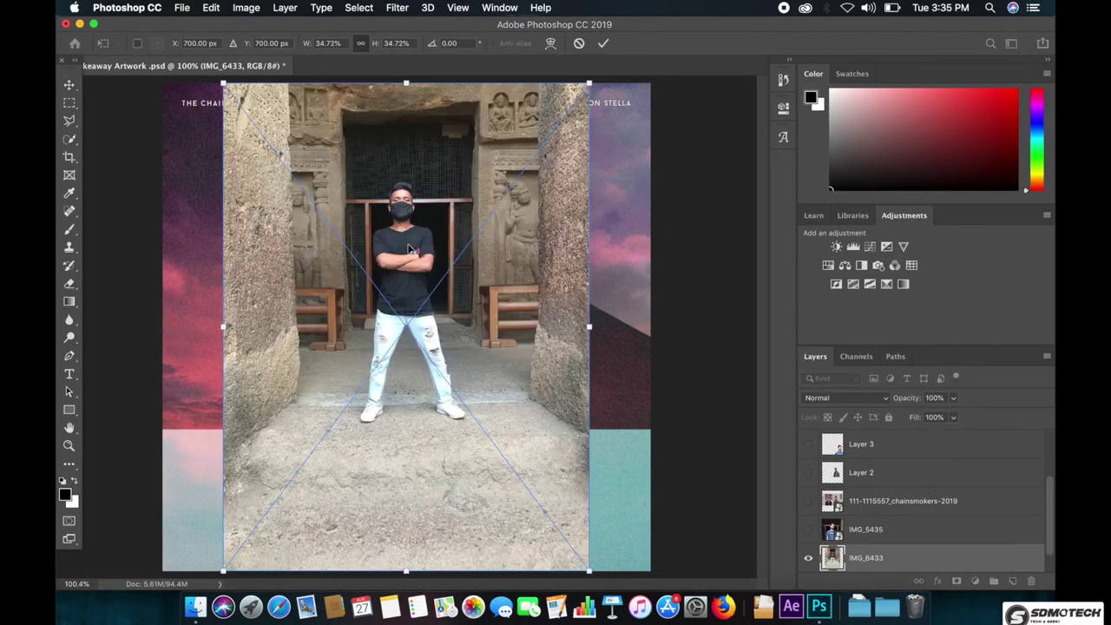
- Scale the placed cave photo to about 59.58% and move it down so the man is centred
{"action": "key", "text": "Return"}
{"action": "key", "text": "ctrl+minus"}
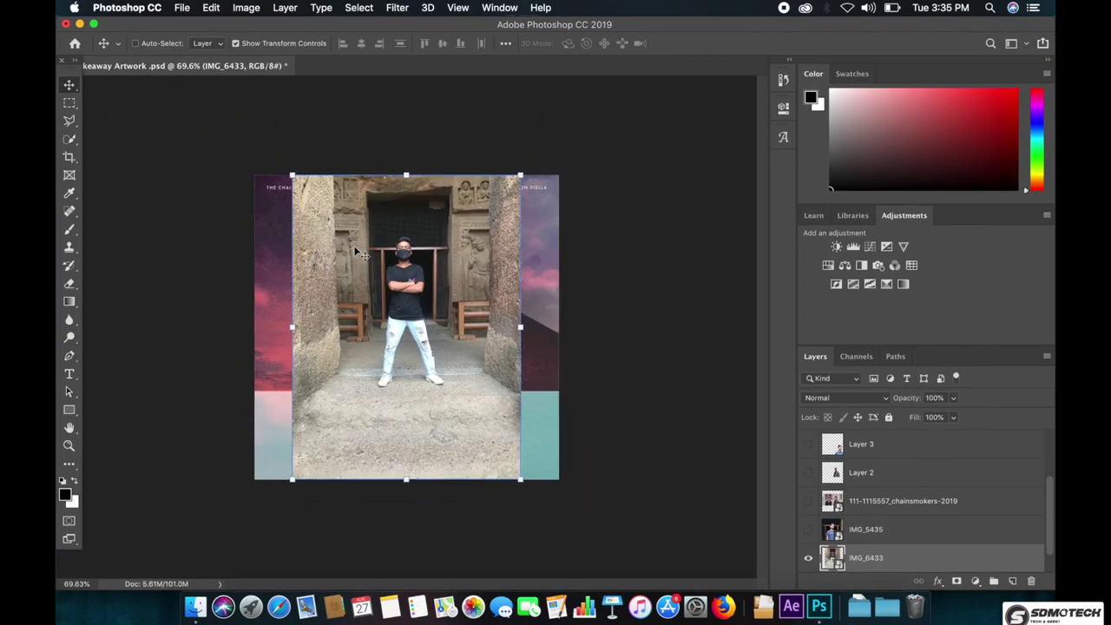
{"action": "key", "text": "ctrl+t"}
{"action": "left_click_drag", "start_coordinate": [301, 187], "coordinate": [219, 78]}
{"action": "left_click_drag", "start_coordinate": [511, 467], "coordinate": [583, 559]}
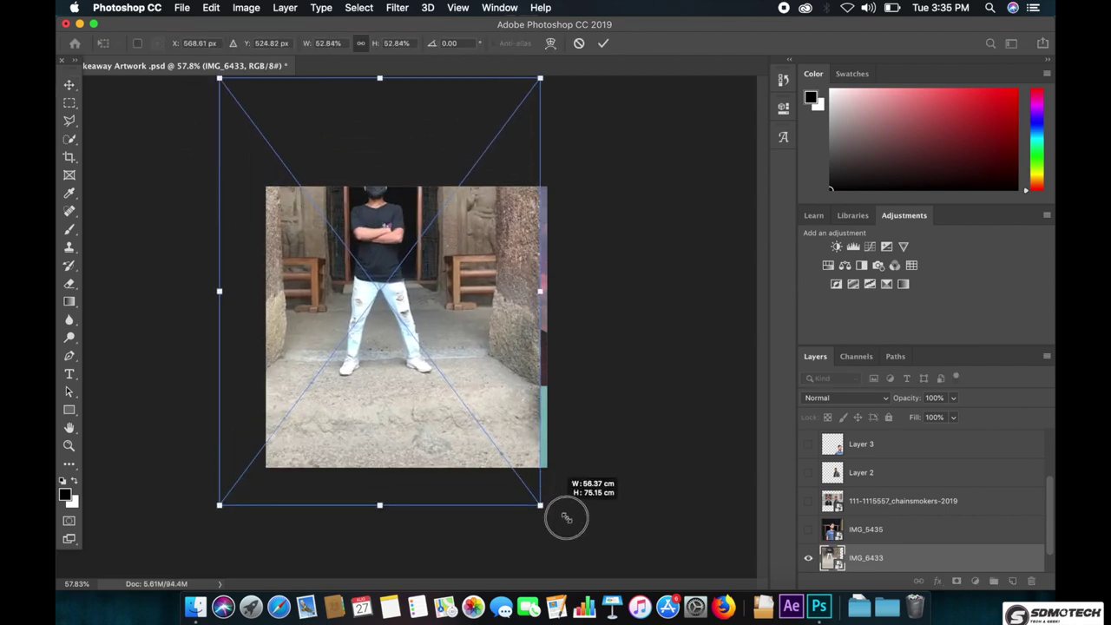
{"action": "left_click_drag", "start_coordinate": [469, 337], "coordinate": [470, 397]}
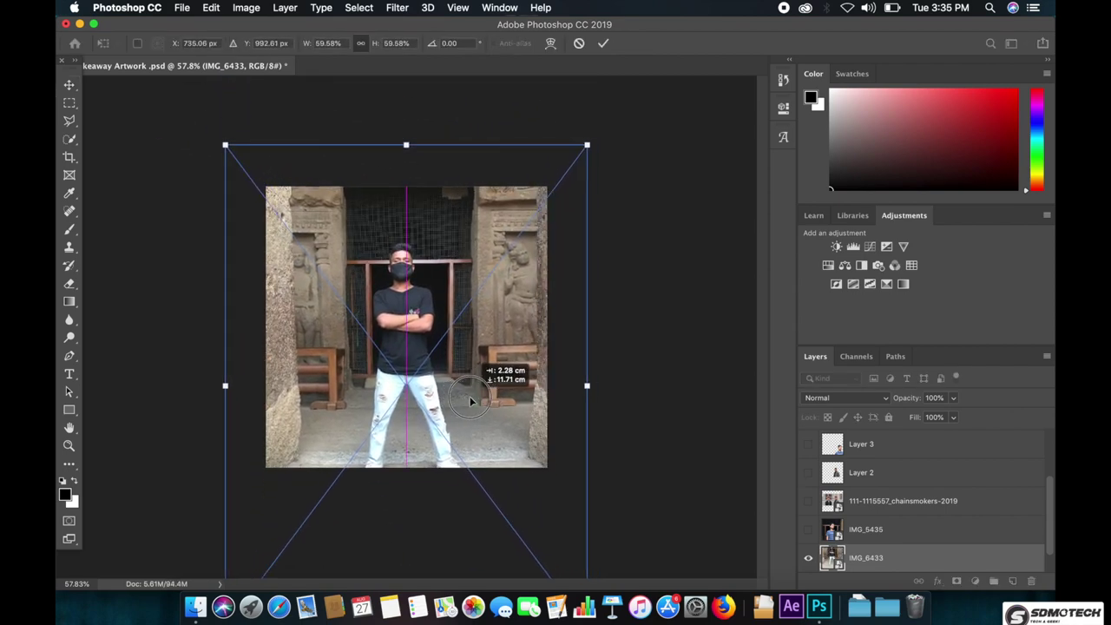
{"action": "left_click", "coordinate": [69, 84]}
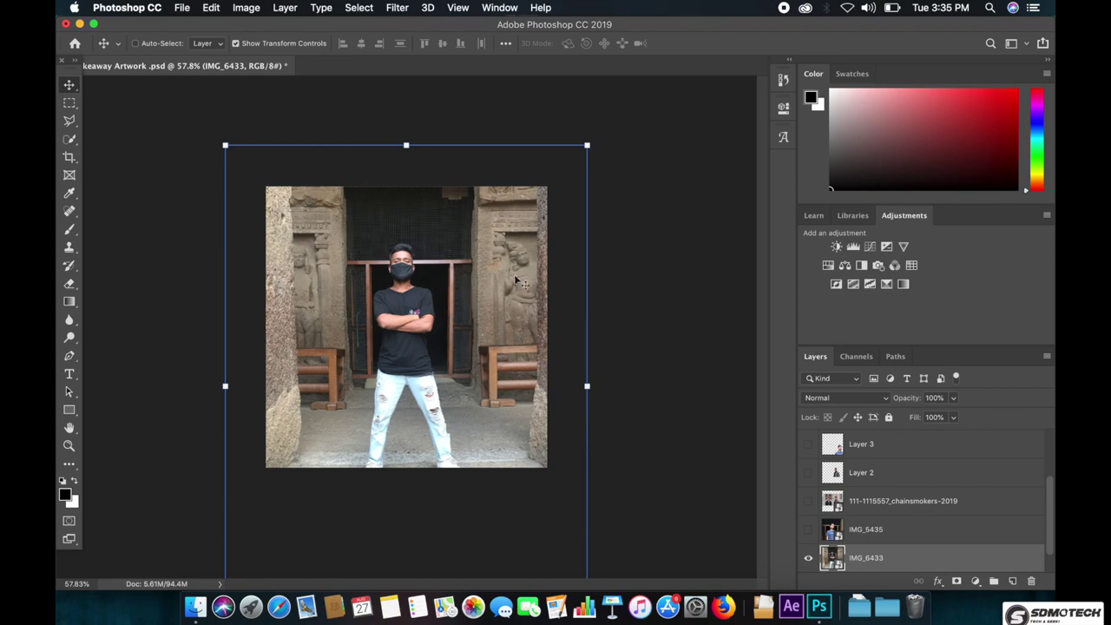
{"action": "scroll", "coordinate": [404, 252], "scroll_direction": "up", "scroll_amount": 5}
- Quick-select the man's shirt, crossed arms, neck and head from a cleared selection
{"action": "key", "text": "w"}
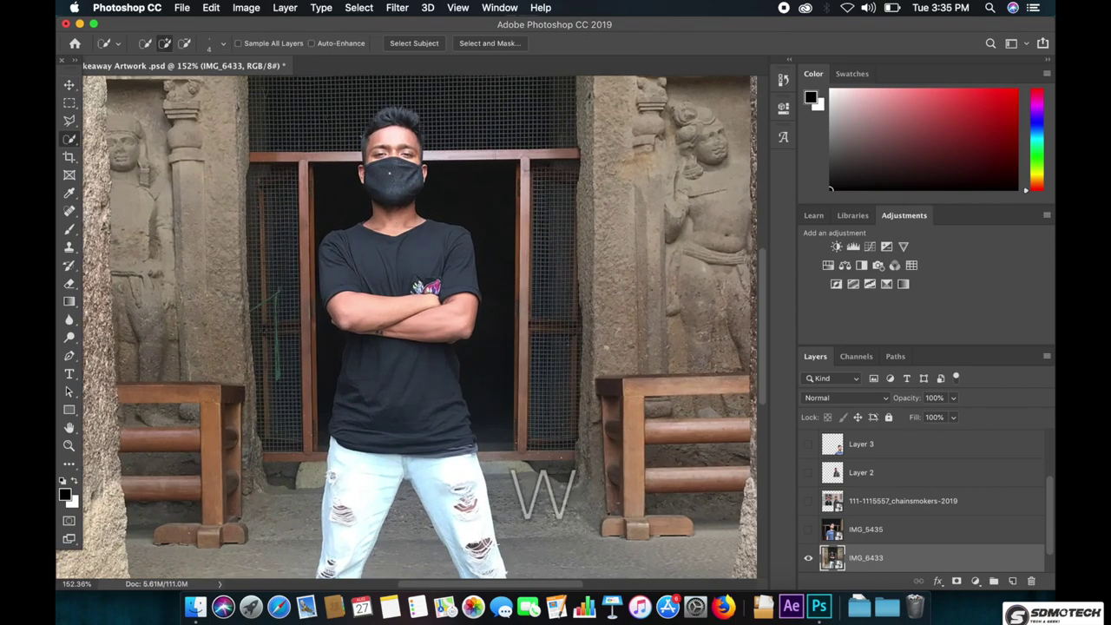
{"action": "scroll", "coordinate": [390, 178], "scroll_direction": "up", "scroll_amount": 3}
{"action": "key", "text": "ctrl+d"}
{"action": "left_click_drag", "start_coordinate": [416, 338], "coordinate": [434, 416]}
{"action": "left_click_drag", "start_coordinate": [407, 304], "coordinate": [415, 284]}
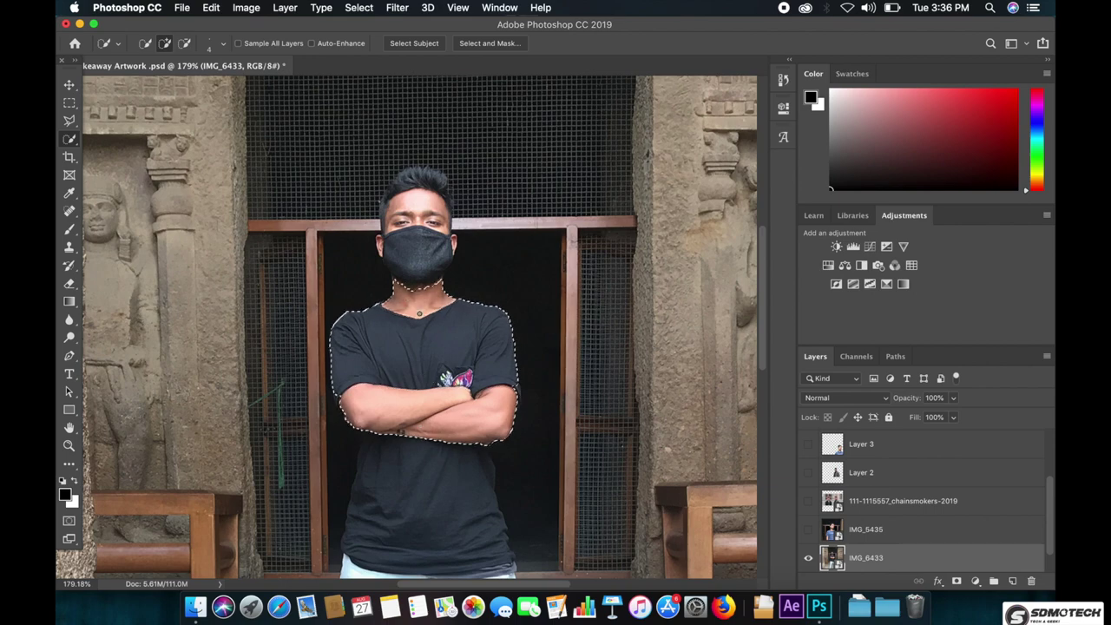
{"action": "scroll", "coordinate": [405, 312], "scroll_direction": "up", "scroll_amount": 2}
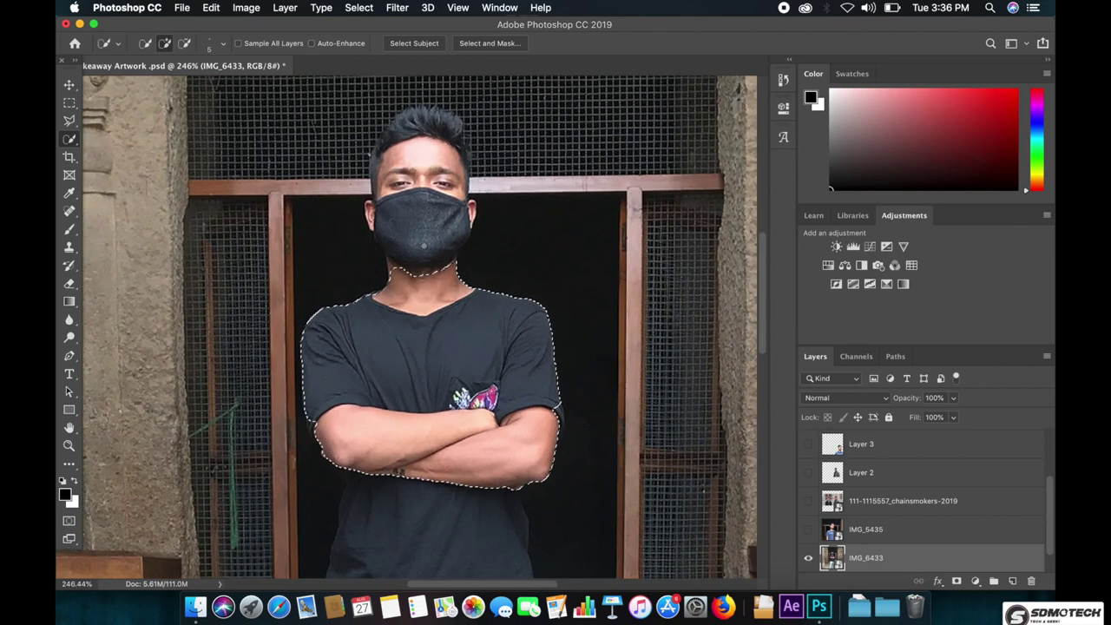
{"action": "key", "text": "bracketright"}
{"action": "key", "text": "bracketright"}
{"action": "key", "text": "bracketright"}
{"action": "key", "text": "bracketleft"}
{"action": "key", "text": "bracketleft"}
{"action": "key", "text": "bracketleft"}
{"action": "mouse_move", "coordinate": [423, 221]}
{"action": "left_mouse_down"}
{"action": "mouse_move", "coordinate": [413, 152]}
{"action": "mouse_move", "coordinate": [473, 156]}
{"action": "left_mouse_up"}
{"action": "key", "text": "bracketleft"}
{"action": "key", "text": "bracketleft"}
{"action": "key", "text": "bracketleft"}
- Extend the selection down the shirt and subtract the dark doorway behind him
{"action": "scroll", "coordinate": [436, 425], "scroll_direction": "down", "scroll_amount": 2}
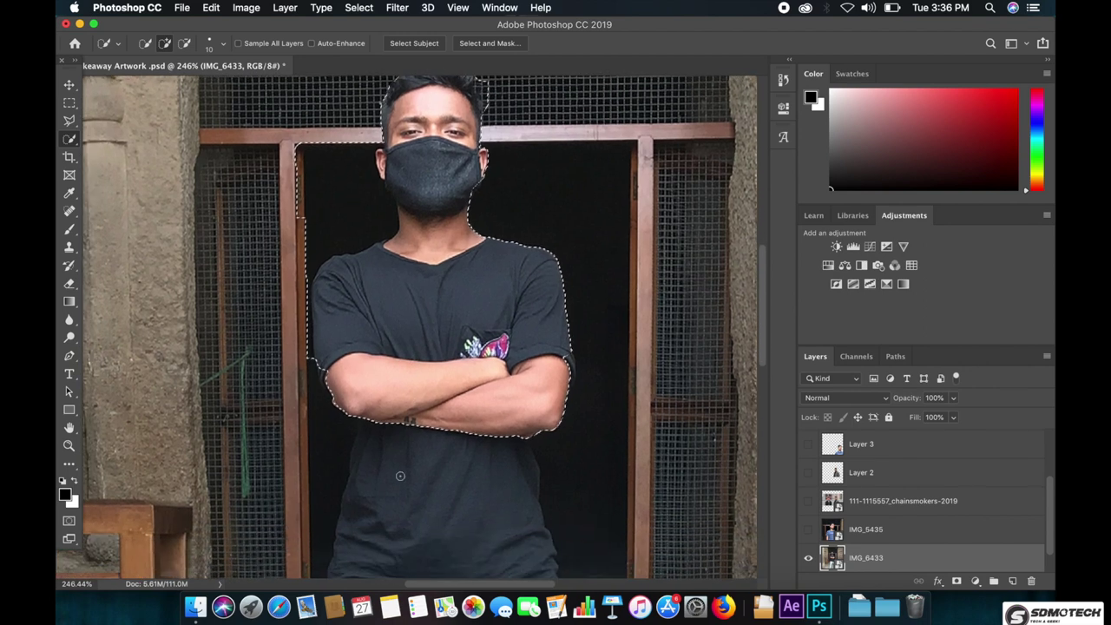
{"action": "scroll", "coordinate": [436, 426], "scroll_direction": "down", "scroll_amount": 3}
{"action": "key", "text": "super+z"}
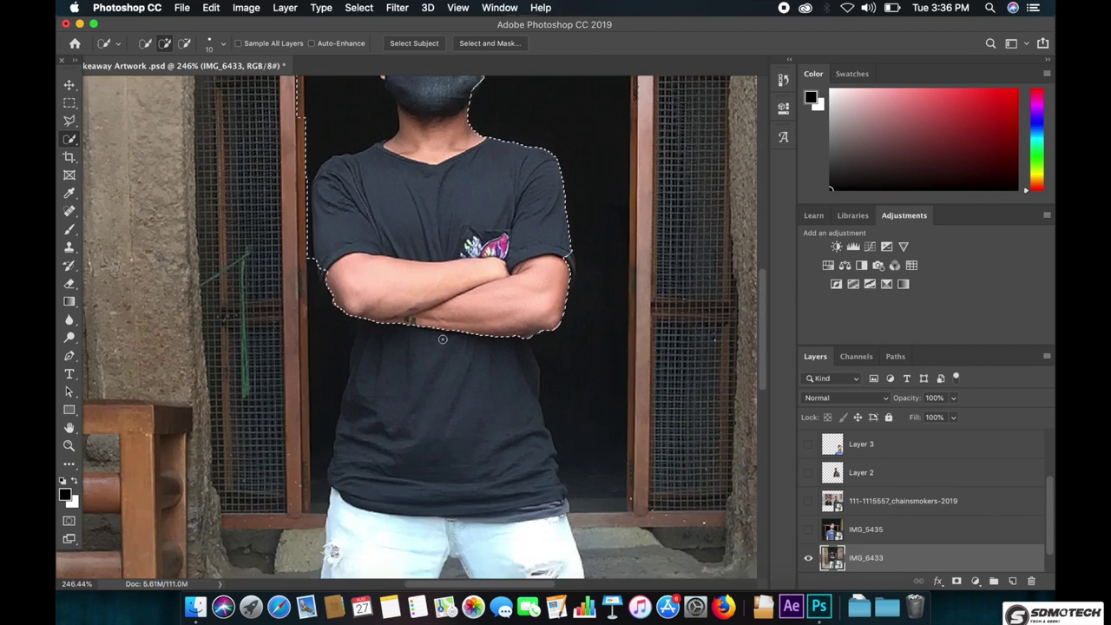
{"action": "key", "text": "bracketleft"}
{"action": "key", "text": "bracketleft"}
{"action": "left_click_drag", "start_coordinate": [502, 348], "coordinate": [607, 399]}
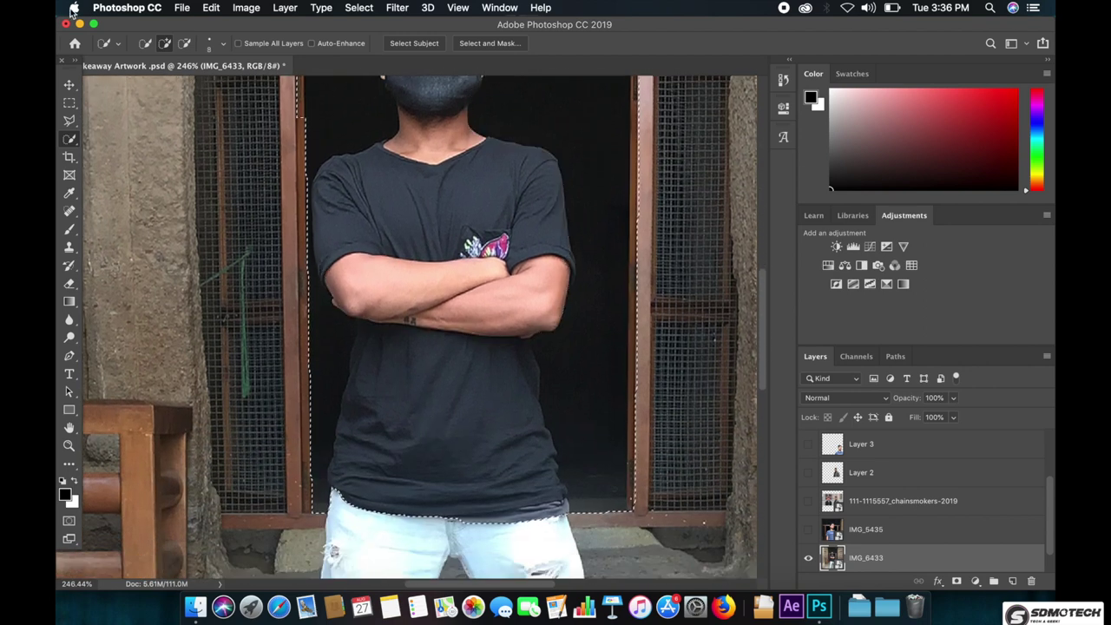
{"action": "left_click", "coordinate": [184, 43]}
{"action": "mouse_move", "coordinate": [615, 304]}
{"action": "left_mouse_down"}
{"action": "mouse_move", "coordinate": [621, 354]}
{"action": "mouse_move", "coordinate": [607, 168]}
{"action": "left_mouse_up"}
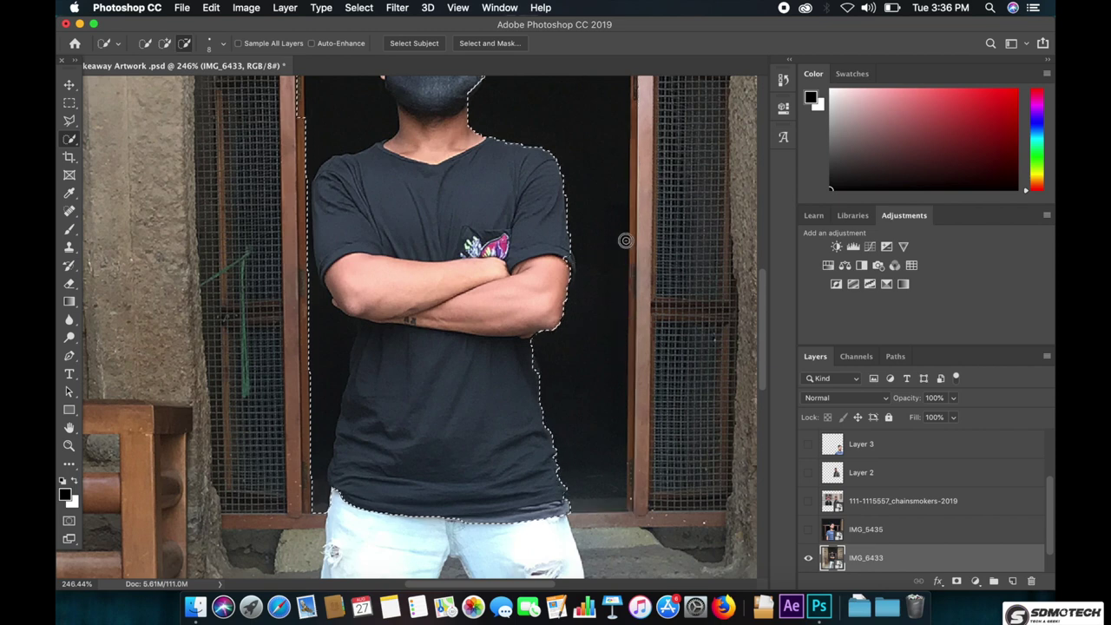
{"action": "scroll", "coordinate": [330, 166], "scroll_direction": "up", "scroll_amount": 3}
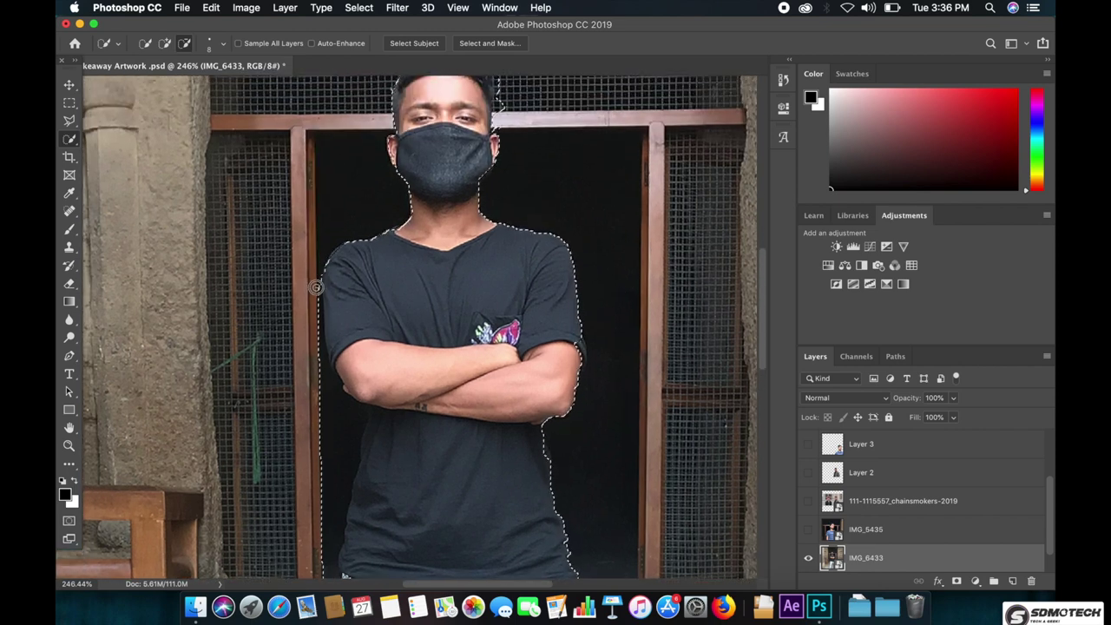
{"action": "left_click_drag", "start_coordinate": [323, 356], "coordinate": [337, 420]}
{"action": "scroll", "coordinate": [335, 415], "scroll_direction": "down", "scroll_amount": 1}
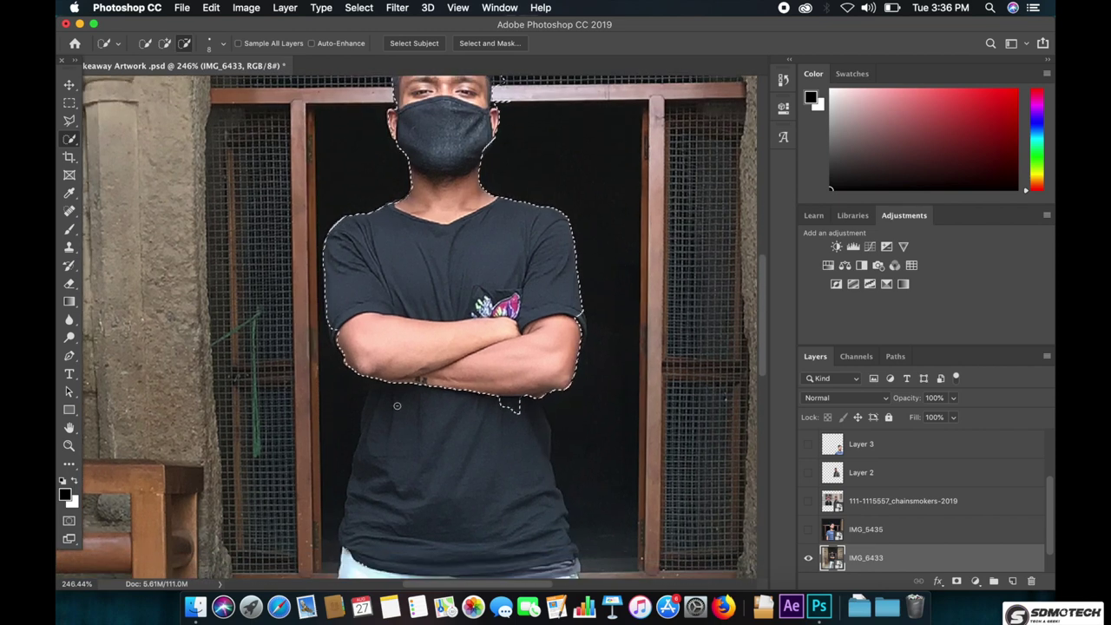
{"action": "scroll", "coordinate": [325, 400], "scroll_direction": "down", "scroll_amount": 2}
- Add back the lower shirt and right-arm edge; try left-arm trims and undo them
{"action": "left_click_drag", "start_coordinate": [325, 403], "coordinate": [342, 442]}
{"action": "scroll", "coordinate": [343, 441], "scroll_direction": "up", "scroll_amount": 3}
{"action": "scroll", "coordinate": [312, 439], "scroll_direction": "up", "scroll_amount": 2}
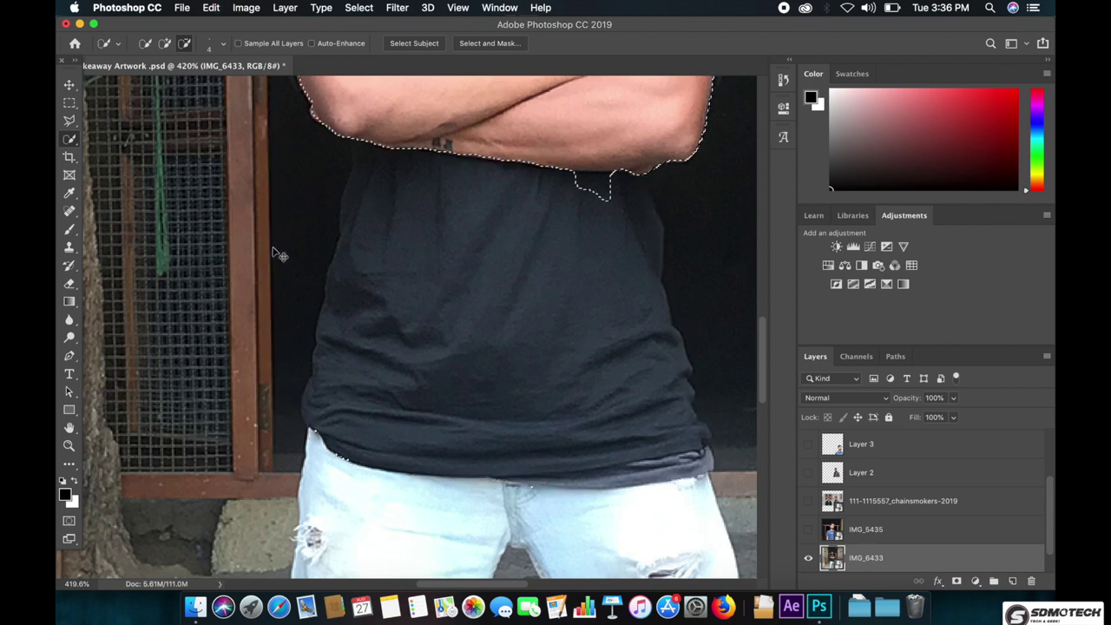
{"action": "scroll", "coordinate": [444, 224], "scroll_direction": "up", "scroll_amount": 5}
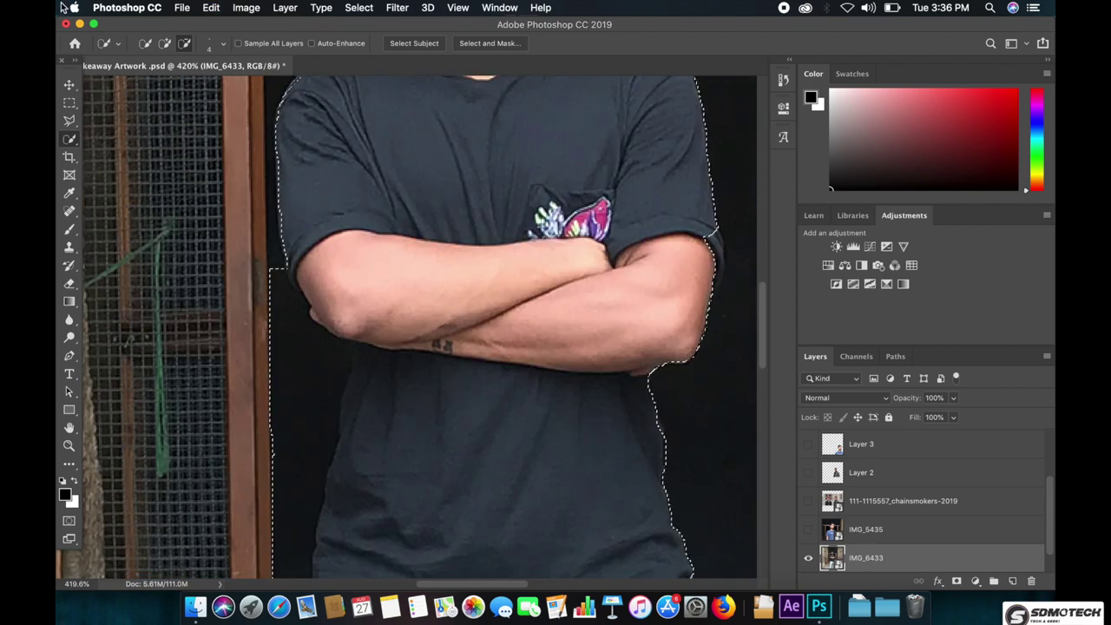
{"action": "left_click", "coordinate": [713, 247]}
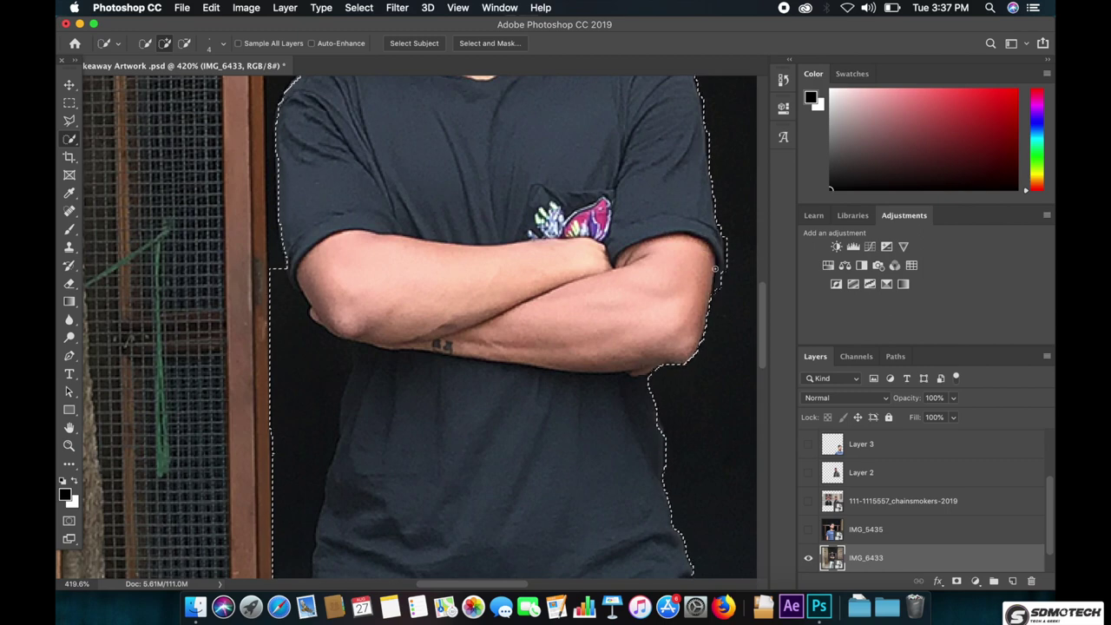
{"action": "left_click", "coordinate": [183, 44]}
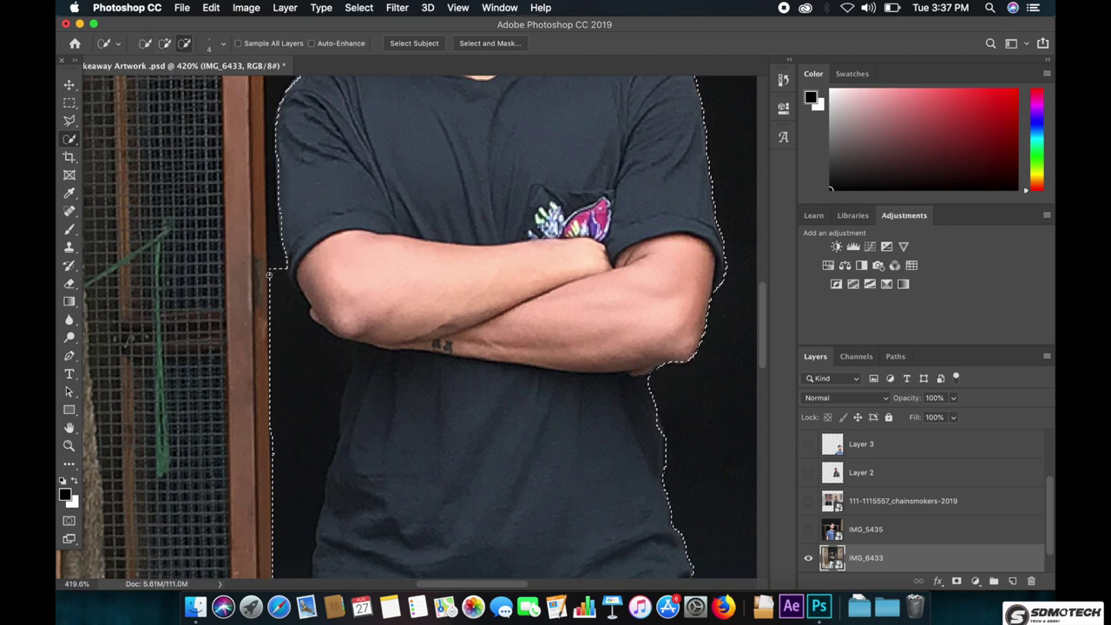
{"action": "left_click_drag", "start_coordinate": [286, 260], "coordinate": [365, 343]}
{"action": "key", "text": "super+z"}
{"action": "left_click_drag", "start_coordinate": [268, 286], "coordinate": [343, 339]}
{"action": "key", "text": "super+z"}
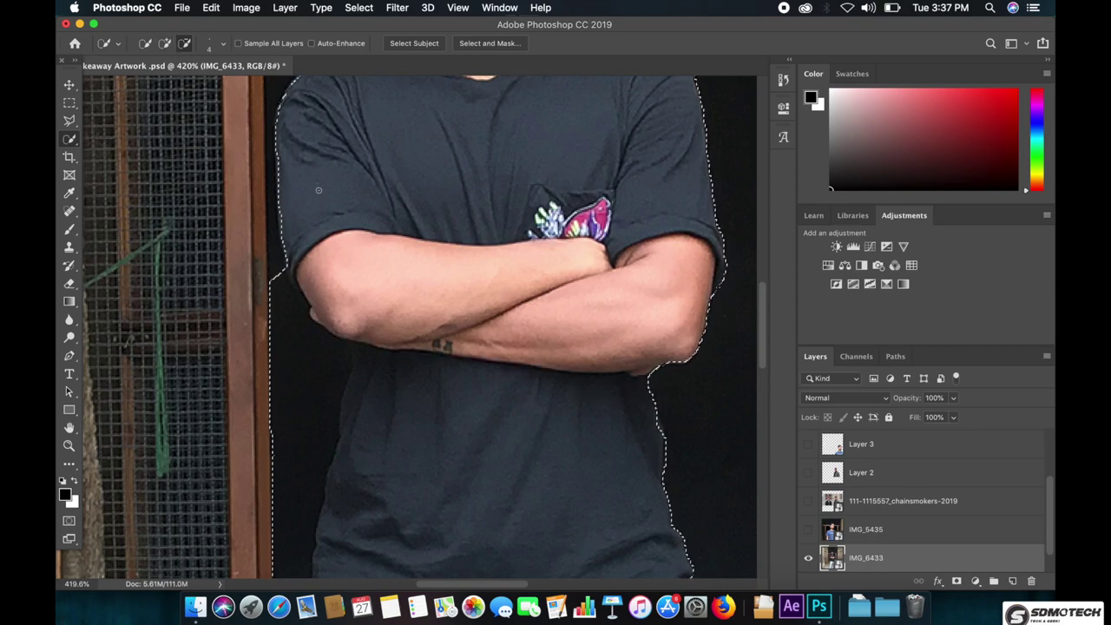
{"action": "scroll", "coordinate": [520, 303], "scroll_direction": "up", "scroll_amount": 3}
{"action": "scroll", "coordinate": [521, 304], "scroll_direction": "up", "scroll_amount": 5}
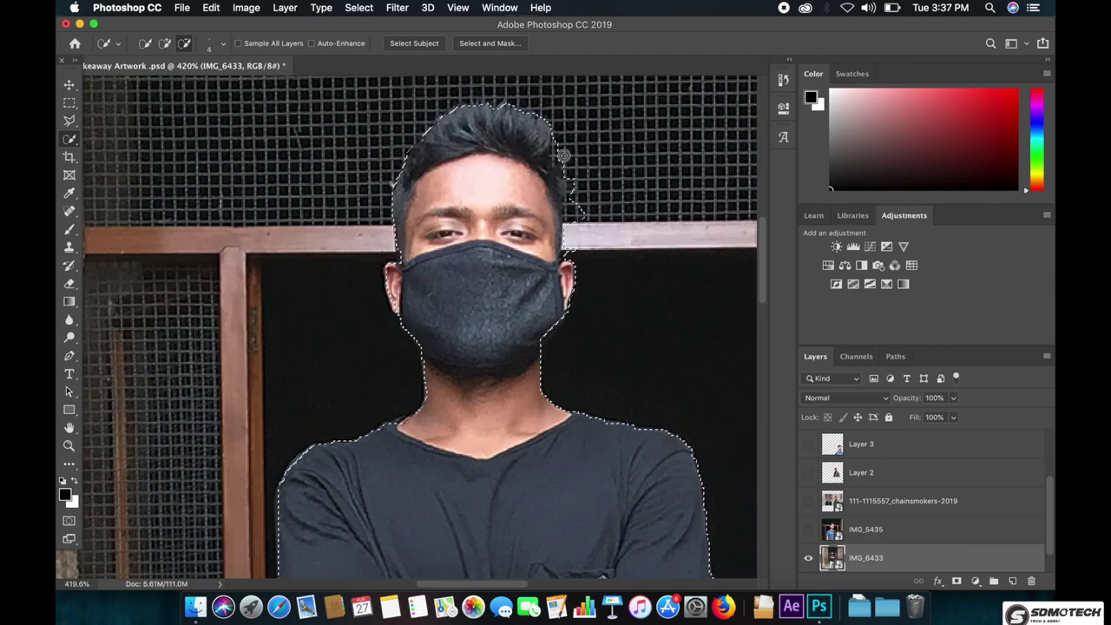
- Subtract the background beside the hair and around the right ear from the selection
{"action": "left_click_drag", "start_coordinate": [579, 173], "coordinate": [568, 186]}
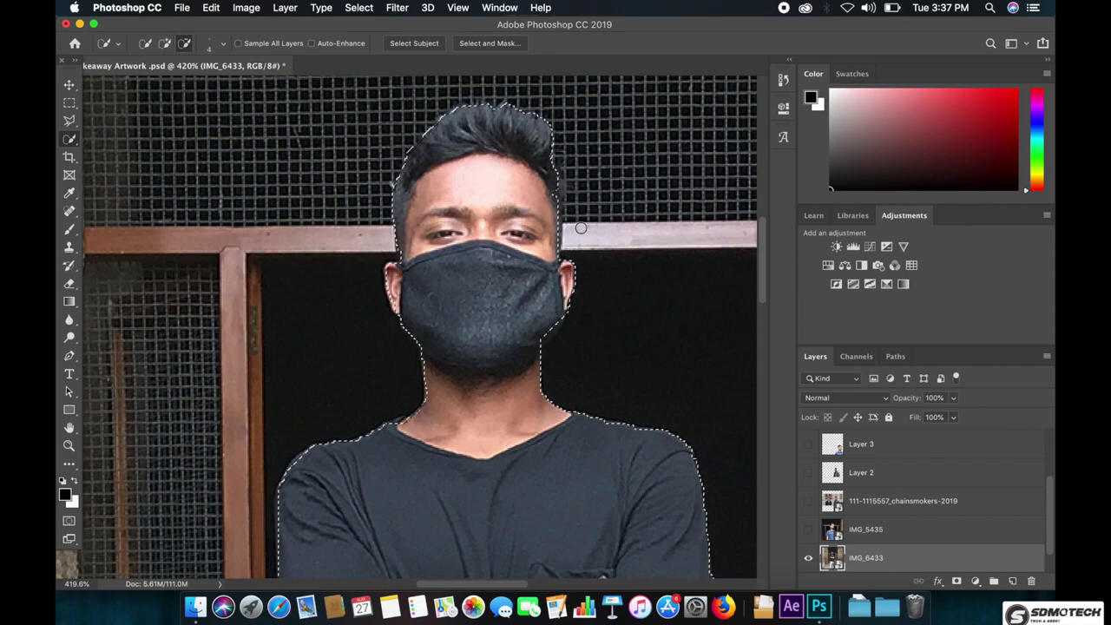
{"action": "scroll", "coordinate": [479, 315], "scroll_direction": "down", "scroll_amount": 10}
{"action": "scroll", "coordinate": [478, 315], "scroll_direction": "up", "scroll_amount": 5}
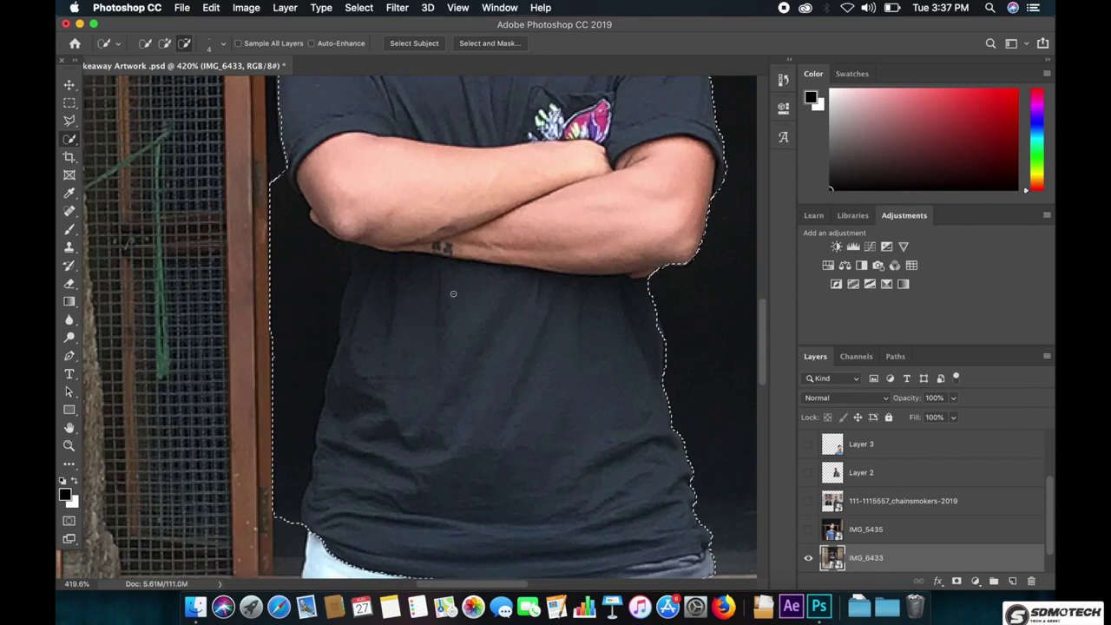
{"action": "scroll", "coordinate": [478, 315], "scroll_direction": "down", "scroll_amount": 2}
{"action": "scroll", "coordinate": [478, 315], "scroll_direction": "up", "scroll_amount": 2}
{"action": "scroll", "coordinate": [453, 200], "scroll_direction": "up", "scroll_amount": 5}
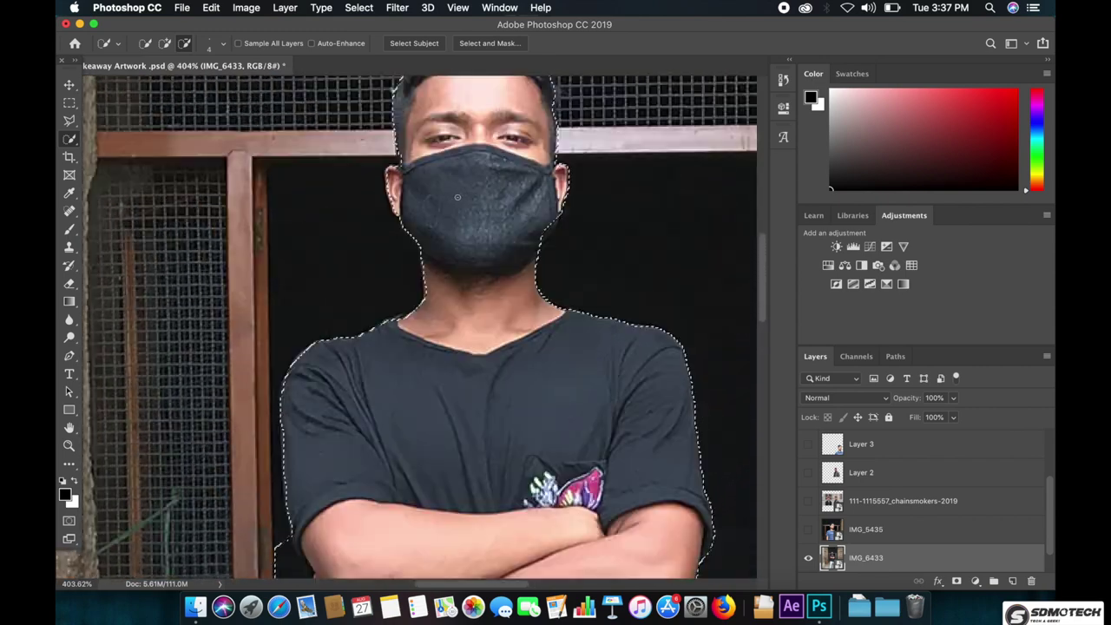
{"action": "scroll", "coordinate": [453, 200], "scroll_direction": "up", "scroll_amount": 3}
{"action": "scroll", "coordinate": [453, 200], "scroll_direction": "up", "scroll_amount": 4}
{"action": "scroll", "coordinate": [453, 200], "scroll_direction": "up", "scroll_amount": 1}
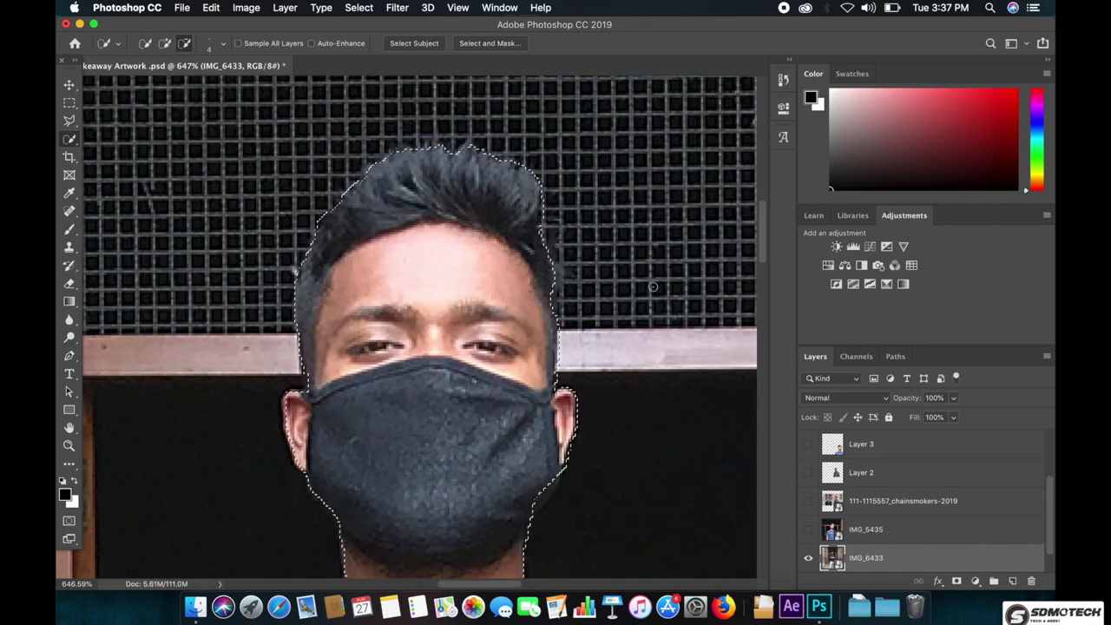
{"action": "scroll", "coordinate": [406, 337], "scroll_direction": "up", "scroll_amount": 2}
{"action": "left_click", "coordinate": [183, 44]}
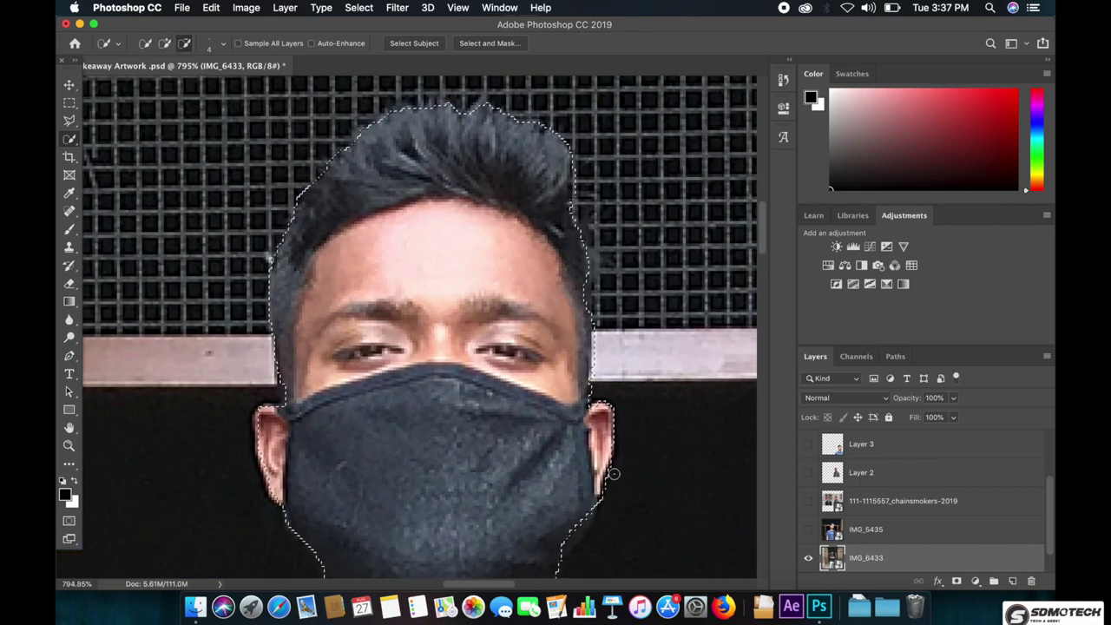
{"action": "scroll", "coordinate": [610, 491], "scroll_direction": "down", "scroll_amount": 3}
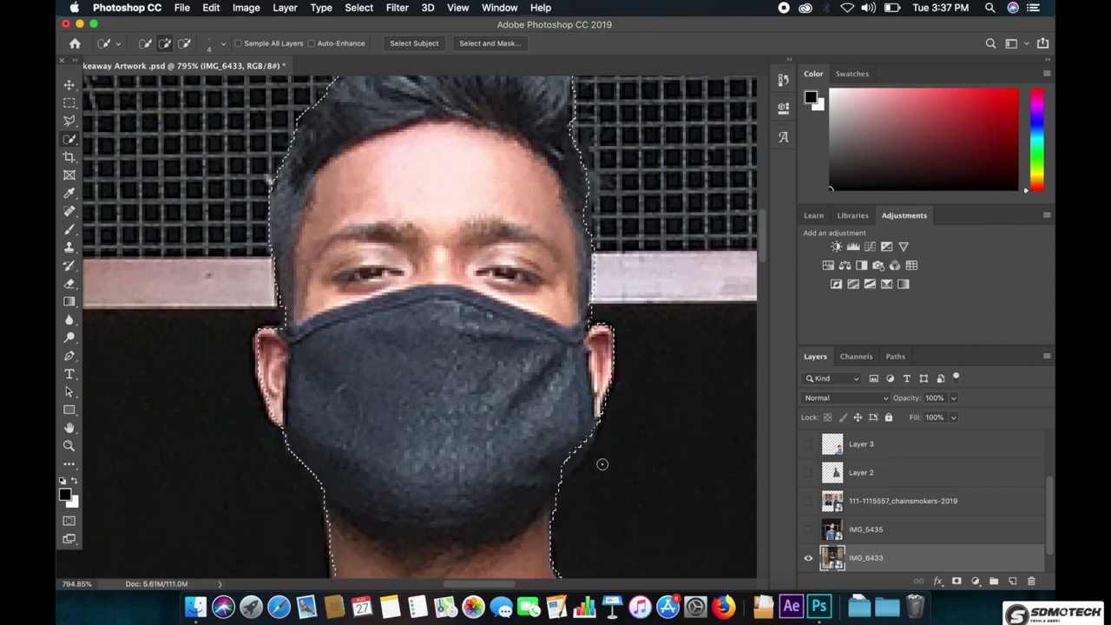
{"action": "scroll", "coordinate": [627, 456], "scroll_direction": "down", "scroll_amount": 3}
{"action": "left_click", "coordinate": [634, 289]}
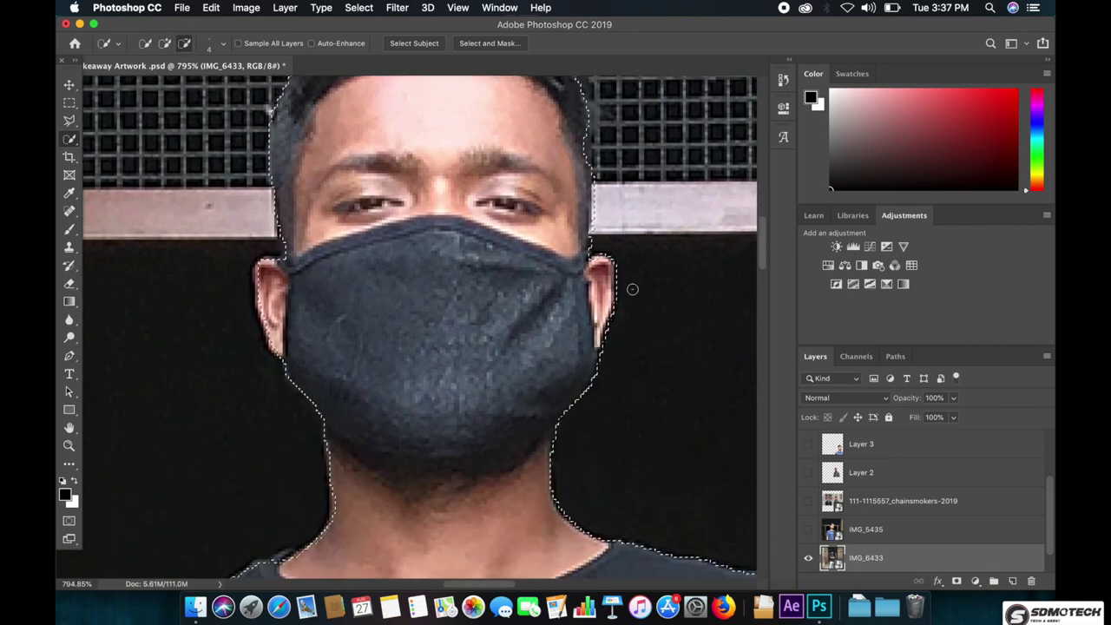
{"action": "left_click_drag", "start_coordinate": [618, 314], "coordinate": [608, 356]}
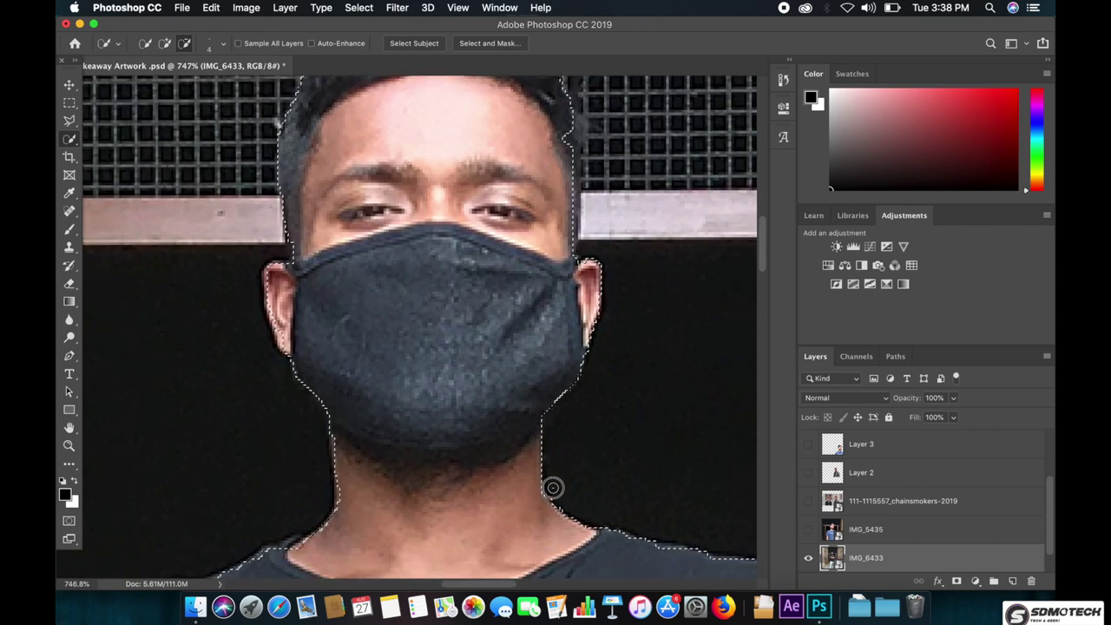
- Add the right side of the hair, then copy the selected man onto new Layer 4
{"action": "left_click", "coordinate": [164, 42]}
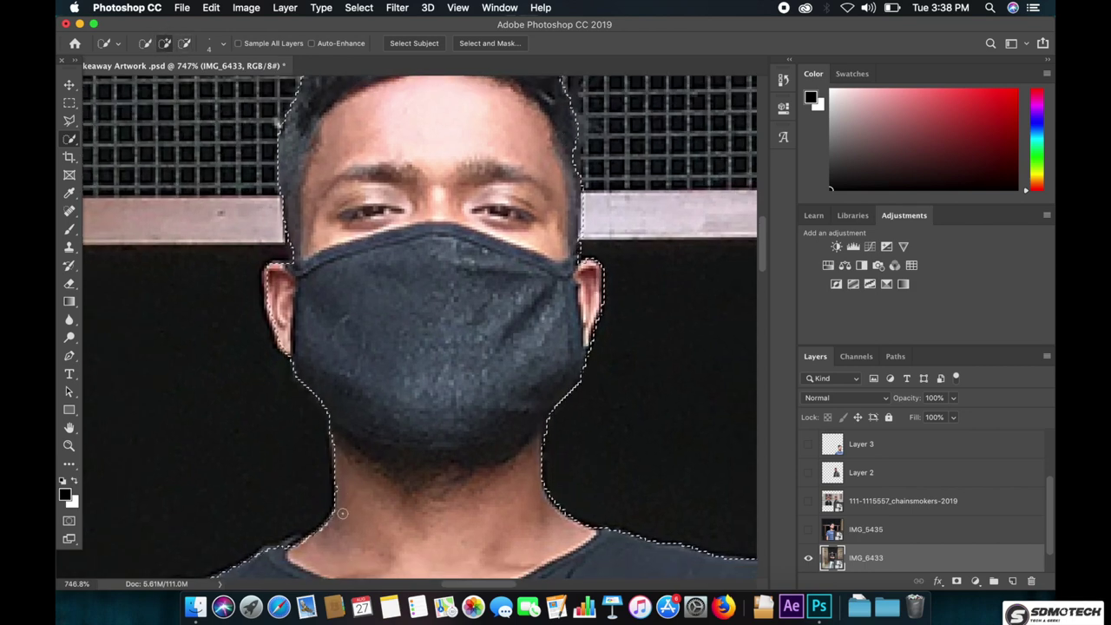
{"action": "scroll", "coordinate": [338, 489], "scroll_direction": "up", "scroll_amount": 2}
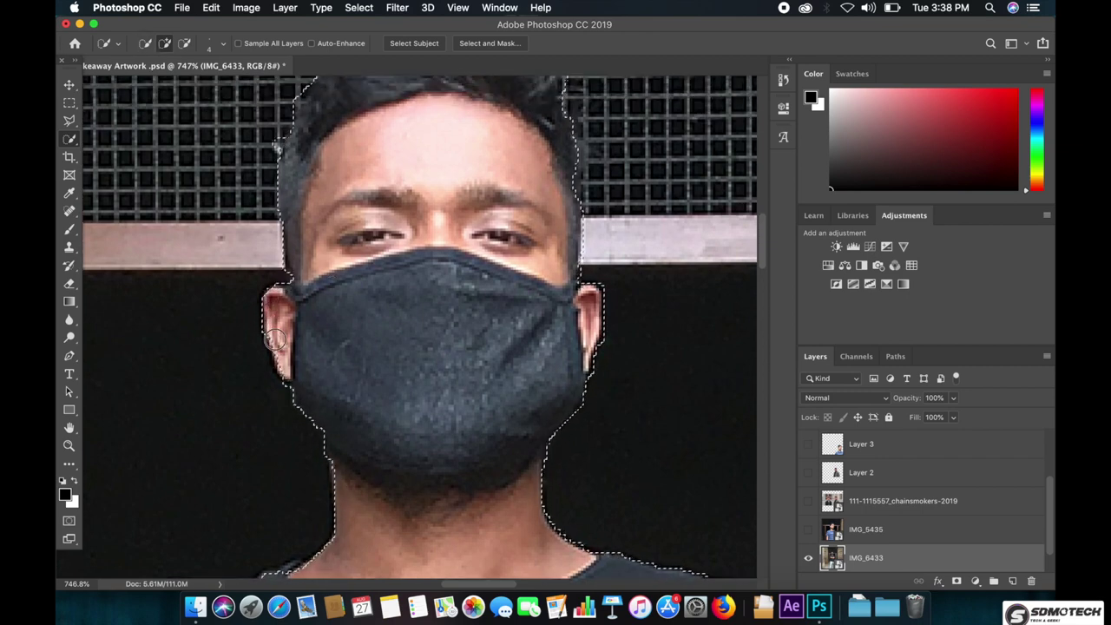
{"action": "scroll", "coordinate": [332, 324], "scroll_direction": "up", "scroll_amount": 3}
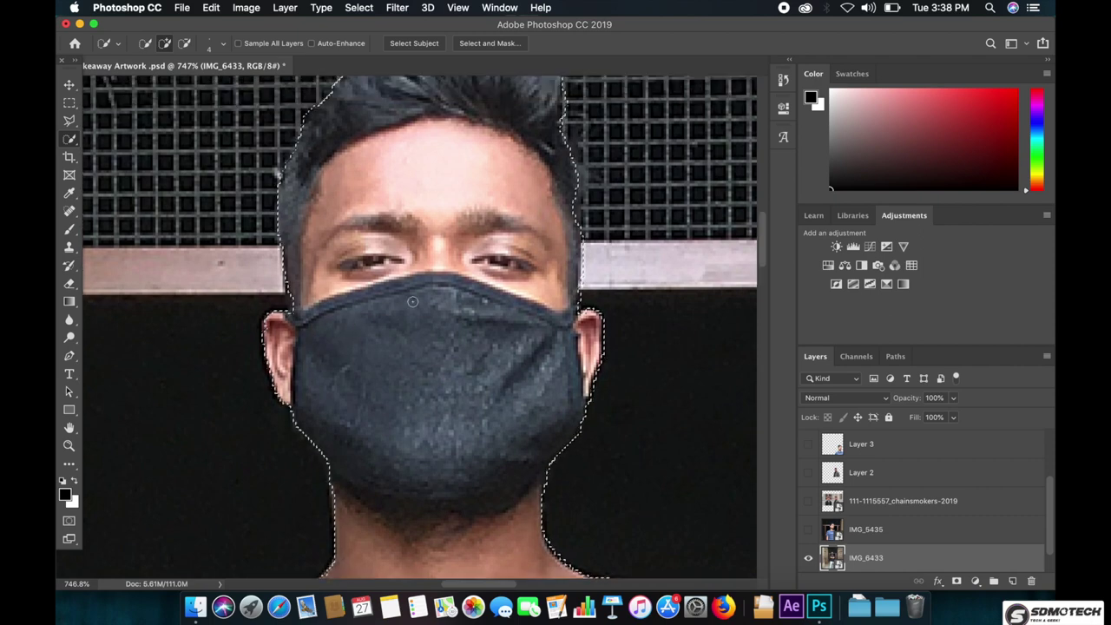
{"action": "scroll", "coordinate": [434, 286], "scroll_direction": "up", "scroll_amount": 6}
{"action": "left_click_drag", "start_coordinate": [574, 255], "coordinate": [578, 284]}
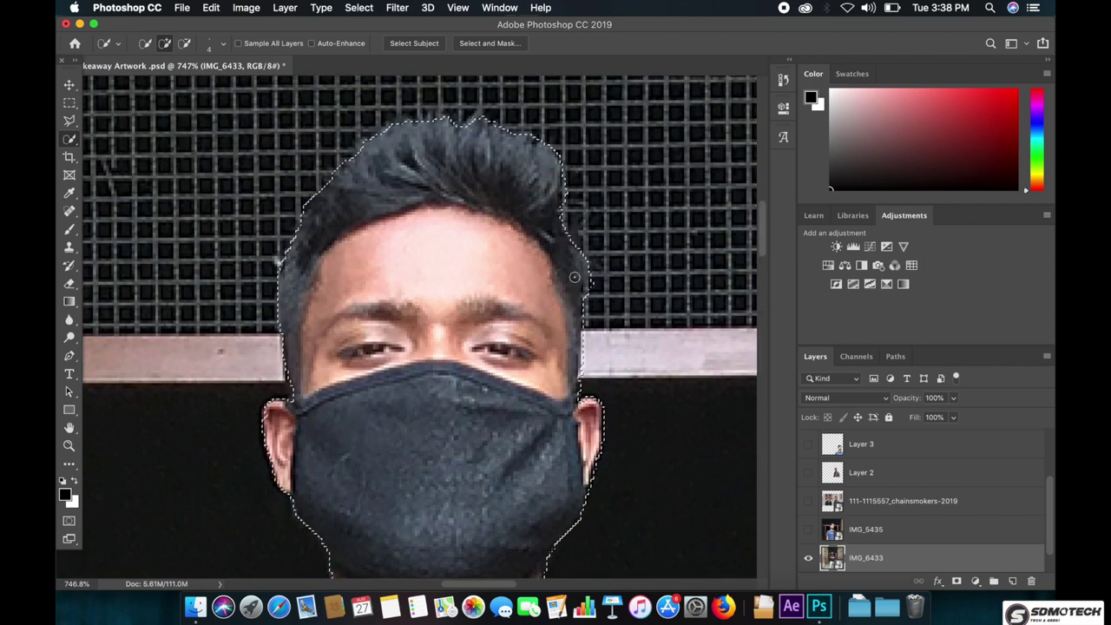
{"action": "key", "text": "alt"}
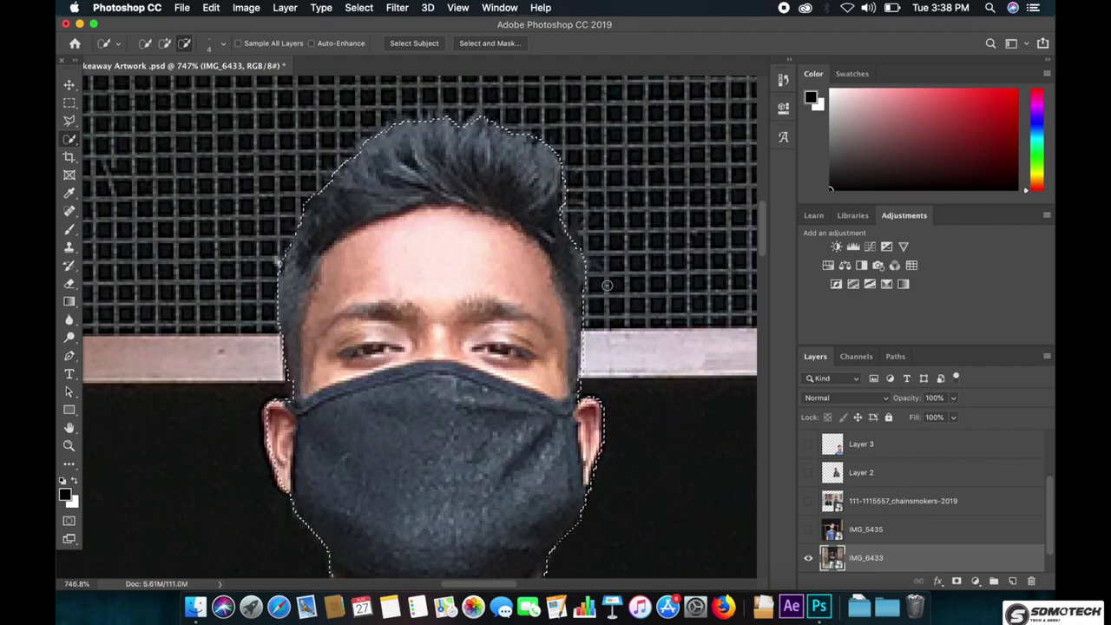
{"action": "scroll", "coordinate": [588, 260], "scroll_direction": "down", "scroll_amount": 3}
{"action": "scroll", "coordinate": [282, 469], "scroll_direction": "down", "scroll_amount": 2}
{"action": "scroll", "coordinate": [282, 469], "scroll_direction": "down", "scroll_amount": 2}
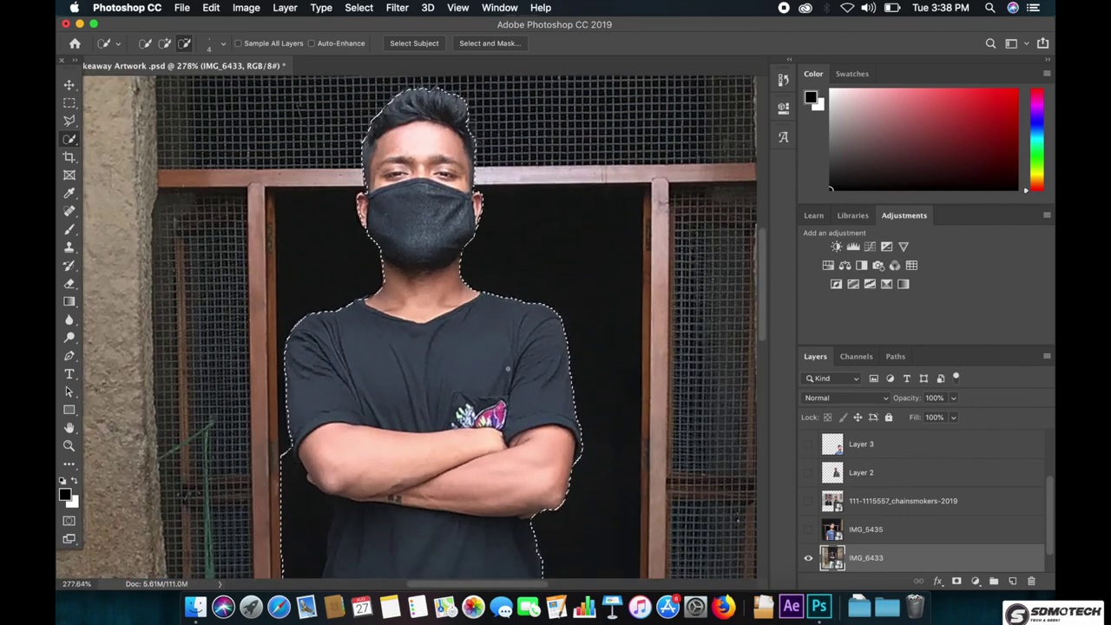
{"action": "scroll", "coordinate": [282, 470], "scroll_direction": "down", "scroll_amount": 1}
{"action": "scroll", "coordinate": [282, 469], "scroll_direction": "down", "scroll_amount": 2}
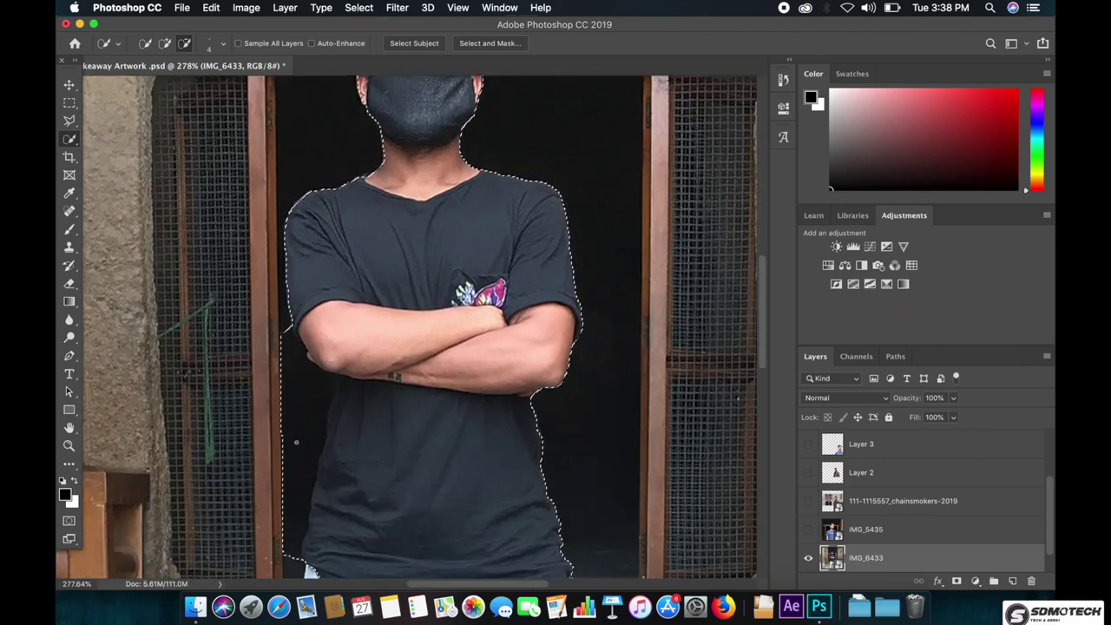
{"action": "scroll", "coordinate": [282, 469], "scroll_direction": "down", "scroll_amount": 2}
{"action": "key", "text": "ctrl+j"}
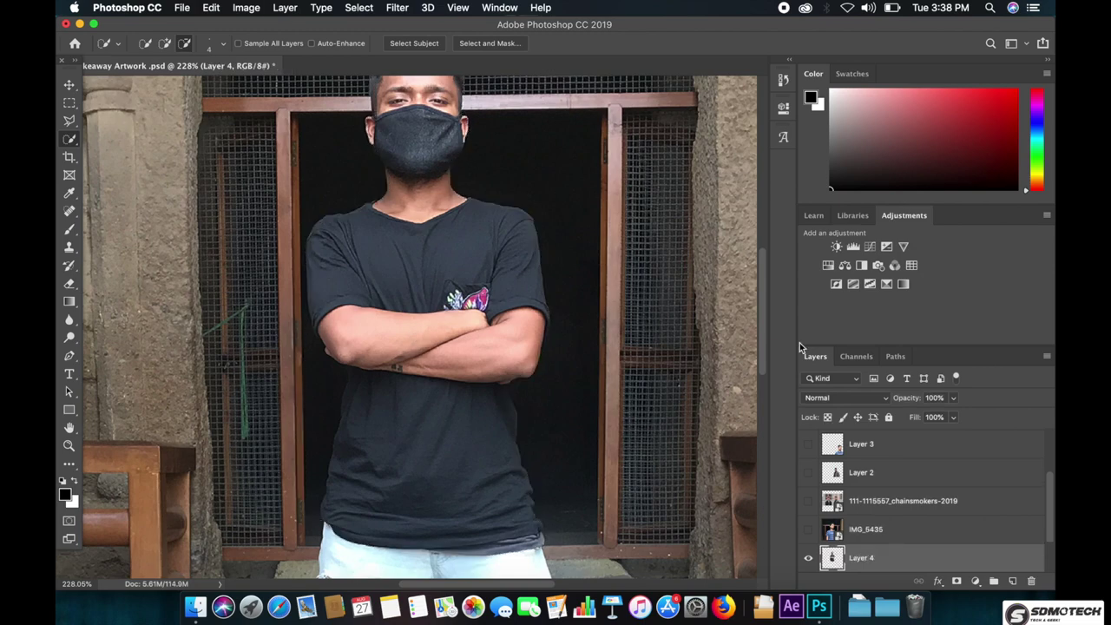
- Hide the IMG_6433 layer and erase the faint rectangle outline beside the man's face
{"action": "scroll", "coordinate": [859, 521], "scroll_direction": "down", "scroll_amount": 2}
{"action": "left_click", "coordinate": [808, 542]}
{"action": "scroll", "coordinate": [416, 330], "scroll_direction": "up", "scroll_amount": 2}
{"action": "scroll", "coordinate": [417, 330], "scroll_direction": "up", "scroll_amount": 2}
{"action": "scroll", "coordinate": [417, 330], "scroll_direction": "up", "scroll_amount": 1}
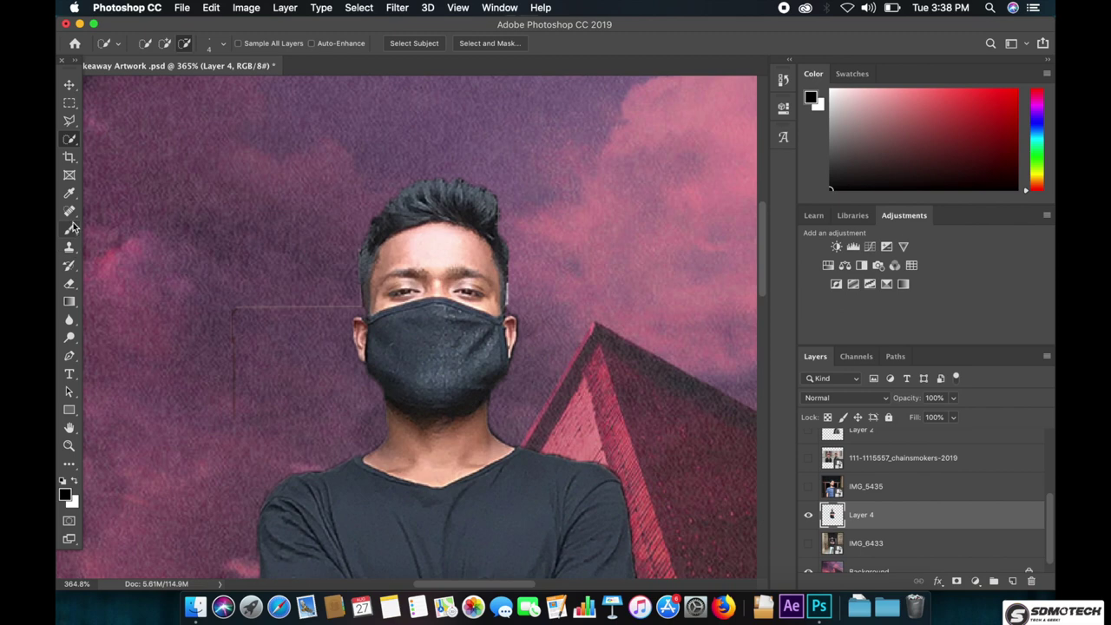
{"action": "left_click", "coordinate": [70, 282]}
{"action": "scroll", "coordinate": [315, 304], "scroll_direction": "up", "scroll_amount": 3}
{"action": "scroll", "coordinate": [315, 304], "scroll_direction": "up", "scroll_amount": 1}
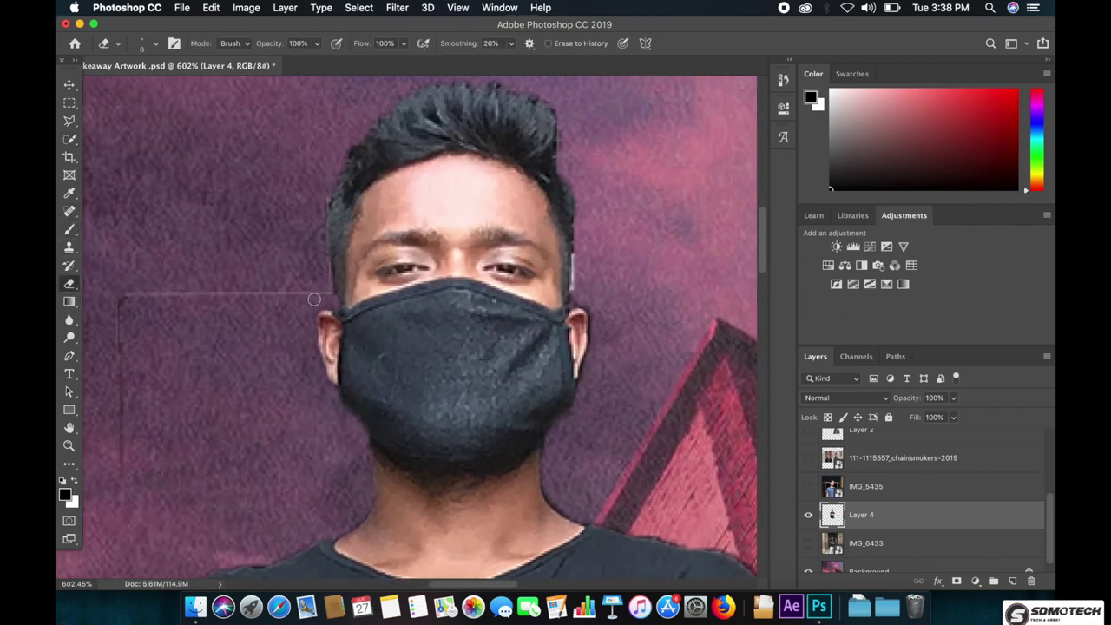
{"action": "mouse_move", "coordinate": [268, 290]}
{"action": "left_mouse_down"}
{"action": "mouse_move", "coordinate": [136, 235]}
{"action": "mouse_move", "coordinate": [119, 385]}
{"action": "mouse_move", "coordinate": [129, 384]}
{"action": "left_mouse_up"}
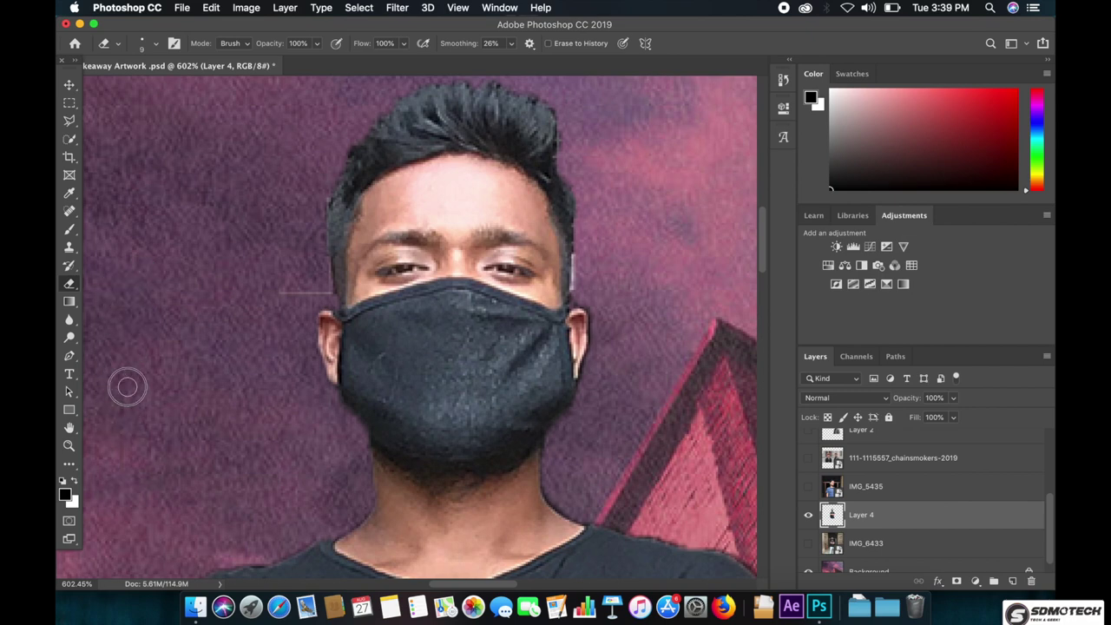
{"action": "left_click_drag", "start_coordinate": [258, 291], "coordinate": [320, 288]}
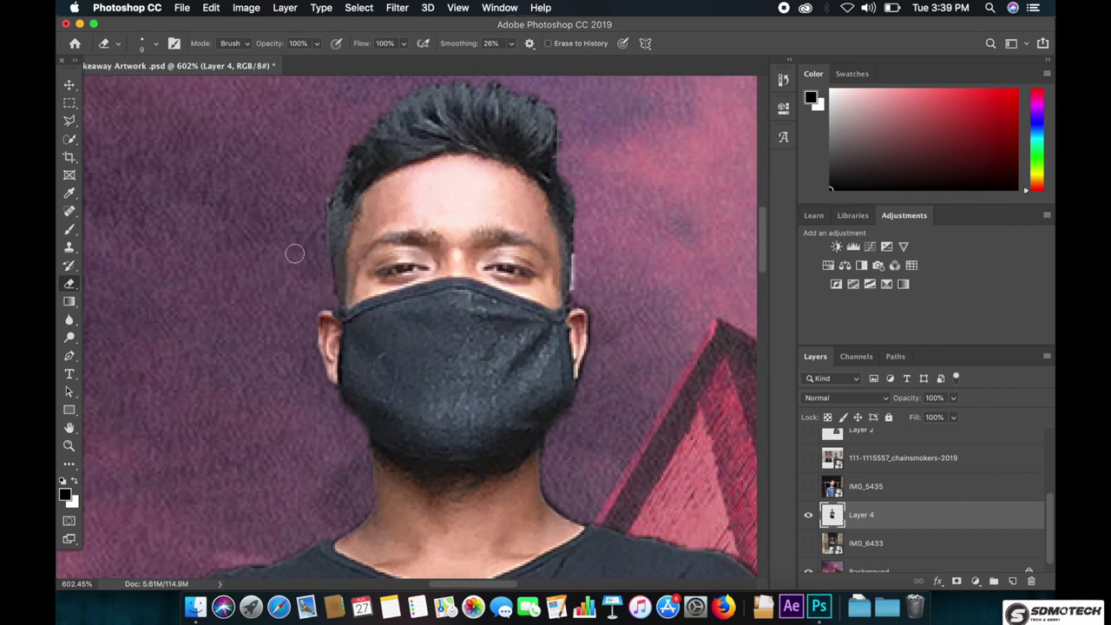
- Erase leftover fringe along the man's neck, shoulder and arm on Layer 4
{"action": "scroll", "coordinate": [294, 252], "scroll_direction": "up", "scroll_amount": 1}
{"action": "scroll", "coordinate": [305, 259], "scroll_direction": "up", "scroll_amount": 1}
{"action": "scroll", "coordinate": [308, 260], "scroll_direction": "up", "scroll_amount": 1}
{"action": "scroll", "coordinate": [321, 291], "scroll_direction": "up", "scroll_amount": 1}
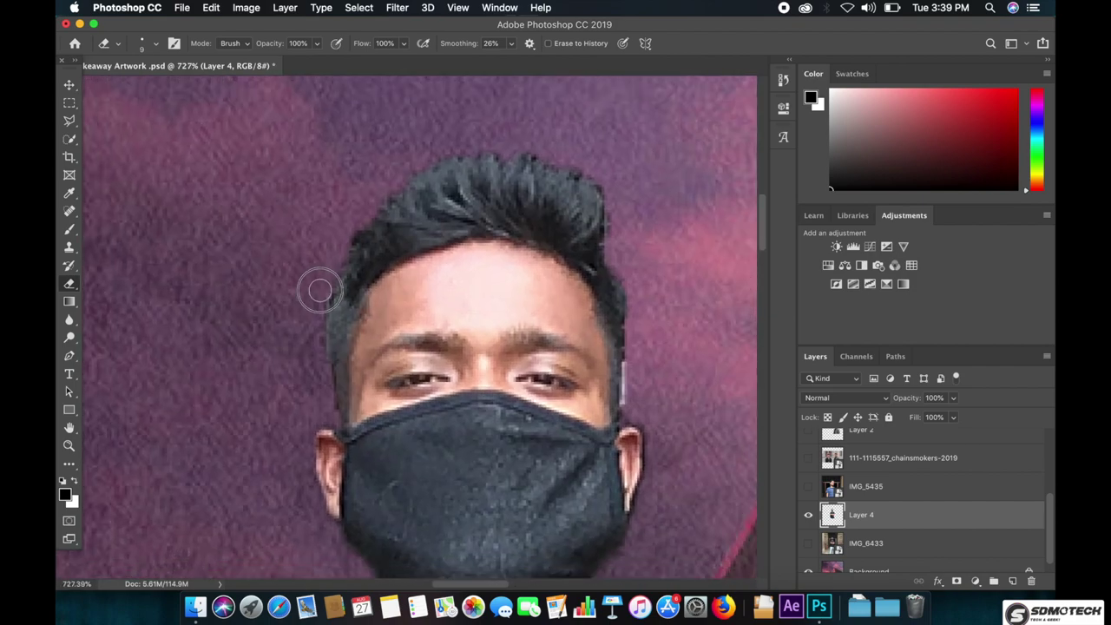
{"action": "scroll", "coordinate": [312, 308], "scroll_direction": "right", "scroll_amount": 5}
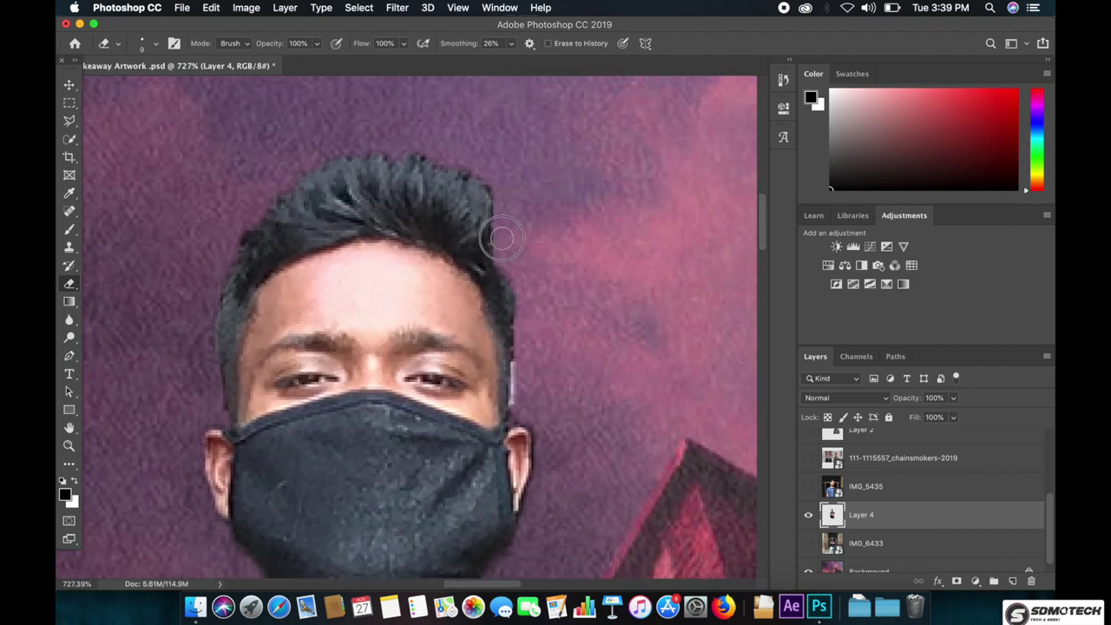
{"action": "scroll", "coordinate": [520, 308], "scroll_direction": "right", "scroll_amount": 1}
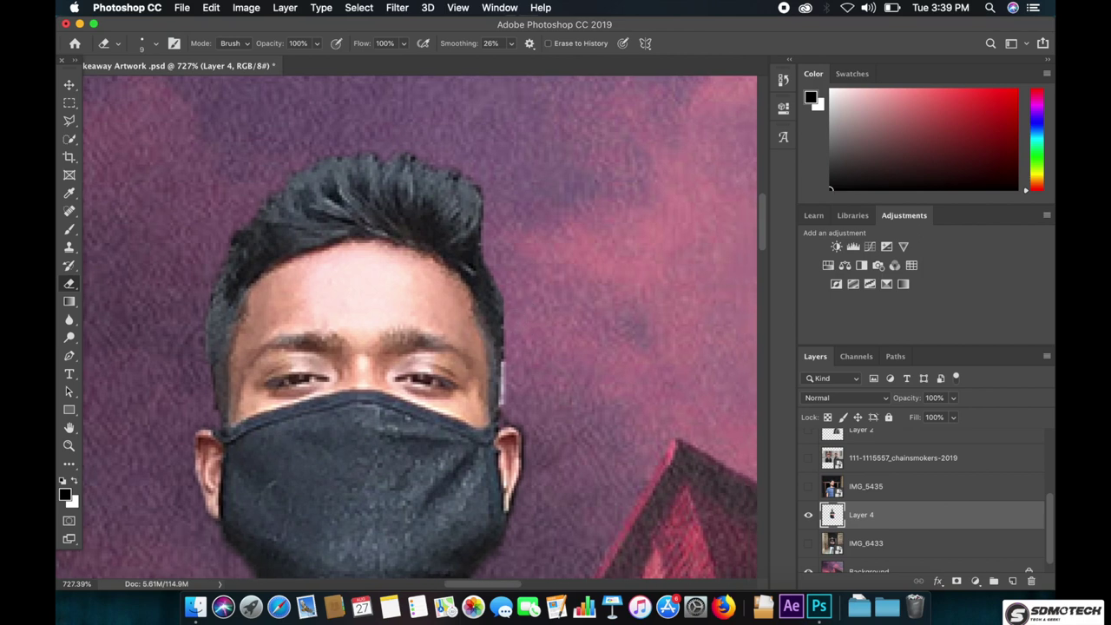
{"action": "scroll", "coordinate": [481, 237], "scroll_direction": "down", "scroll_amount": 5}
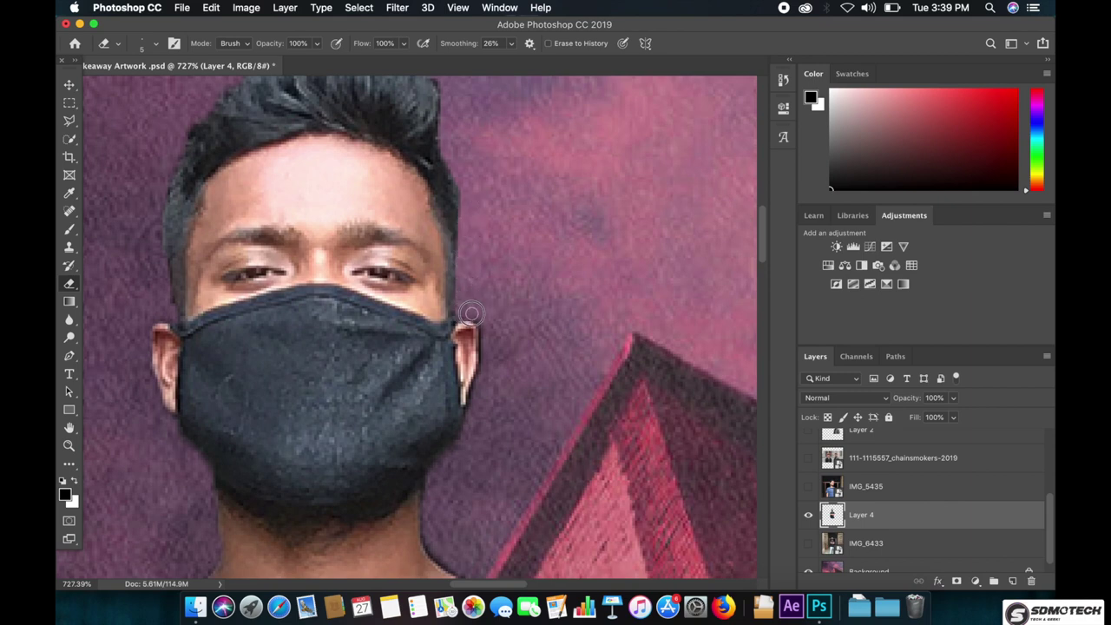
{"action": "left_click_drag", "start_coordinate": [485, 361], "coordinate": [487, 267]}
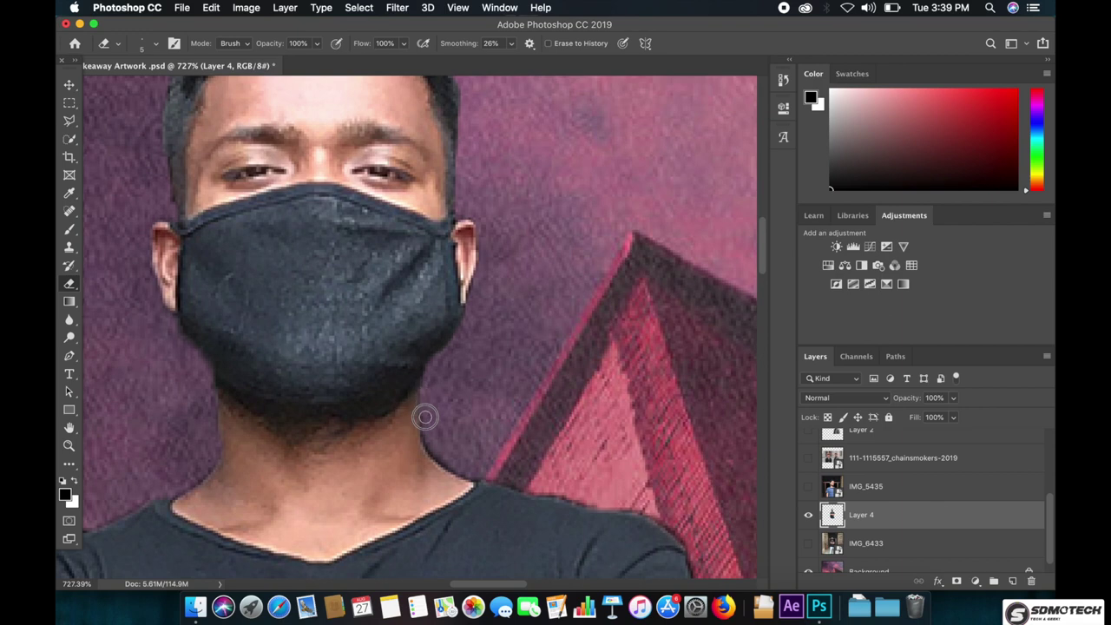
{"action": "scroll", "coordinate": [435, 448], "scroll_direction": "down", "scroll_amount": 5}
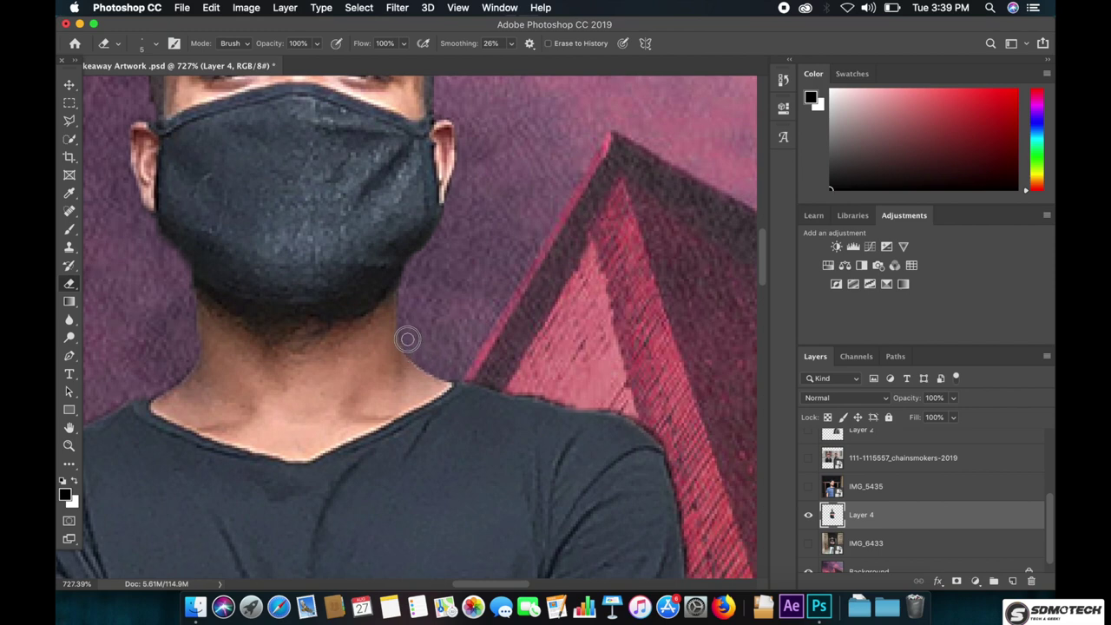
{"action": "scroll", "coordinate": [471, 276], "scroll_direction": "down", "scroll_amount": 3}
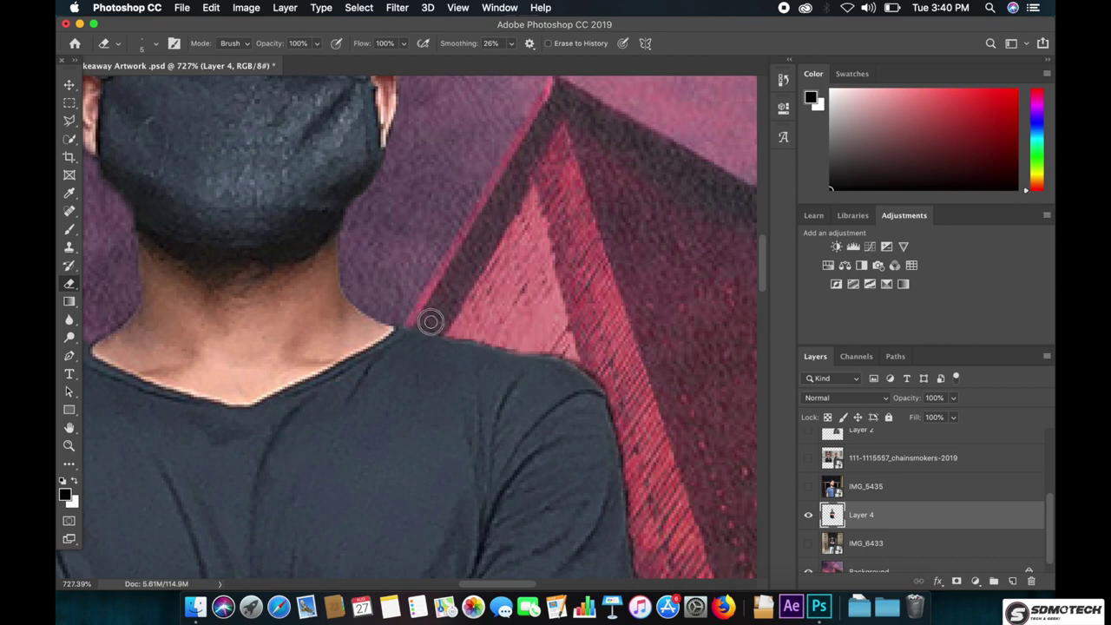
{"action": "scroll", "coordinate": [528, 295], "scroll_direction": "right", "scroll_amount": 3}
{"action": "scroll", "coordinate": [528, 295], "scroll_direction": "down", "scroll_amount": 1}
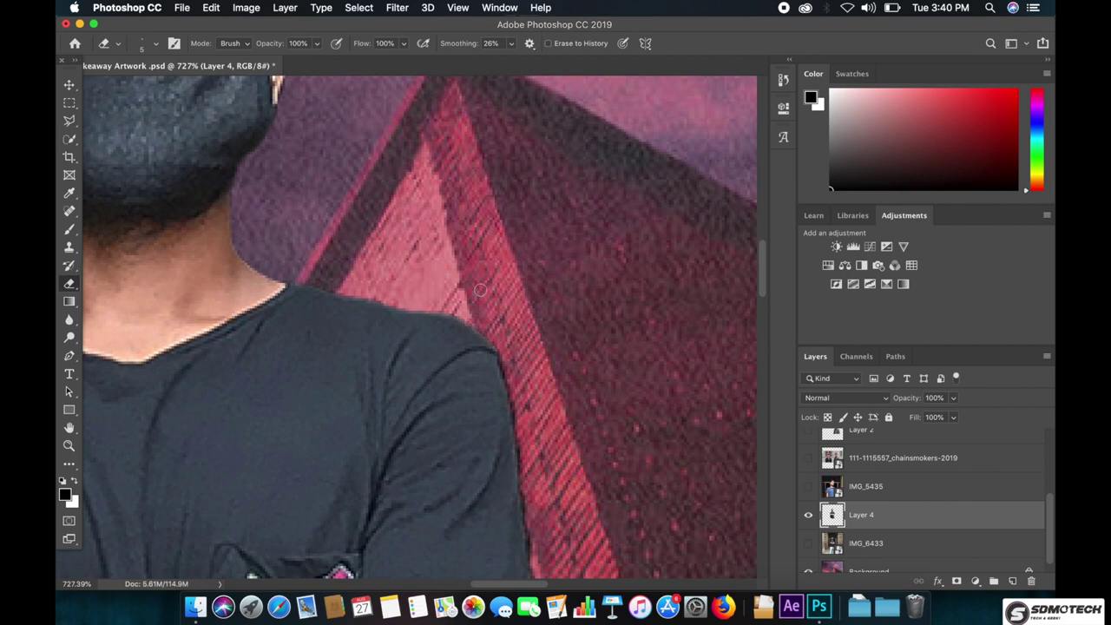
{"action": "scroll", "coordinate": [480, 289], "scroll_direction": "down", "scroll_amount": 5}
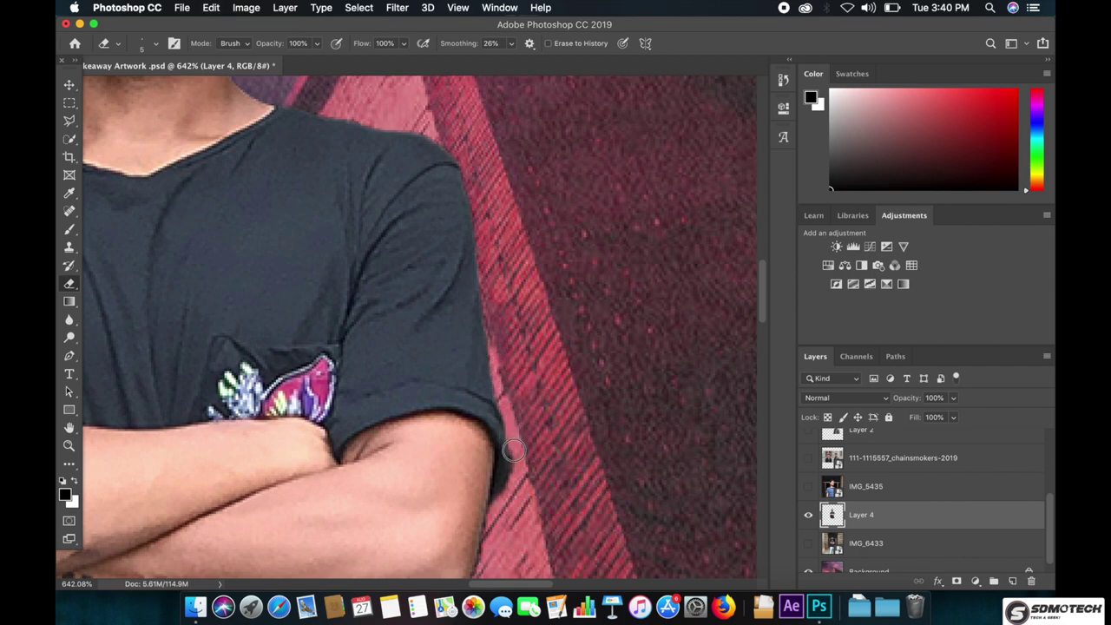
{"action": "scroll", "coordinate": [512, 479], "scroll_direction": "down", "scroll_amount": 5}
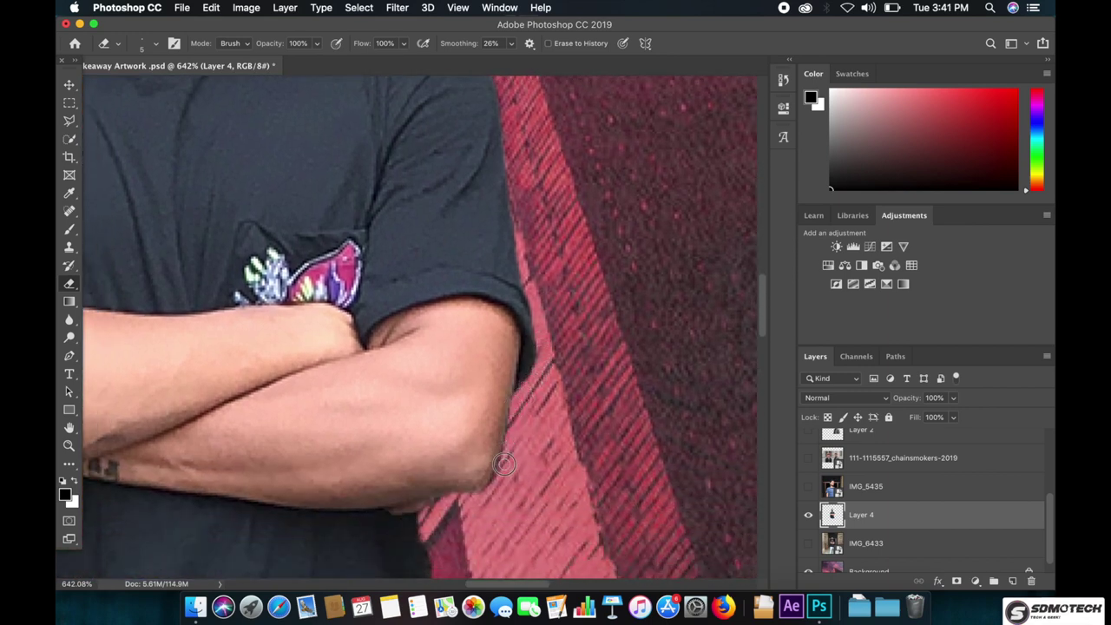
{"action": "scroll", "coordinate": [503, 464], "scroll_direction": "down", "scroll_amount": 2}
{"action": "scroll", "coordinate": [503, 464], "scroll_direction": "down", "scroll_amount": 2}
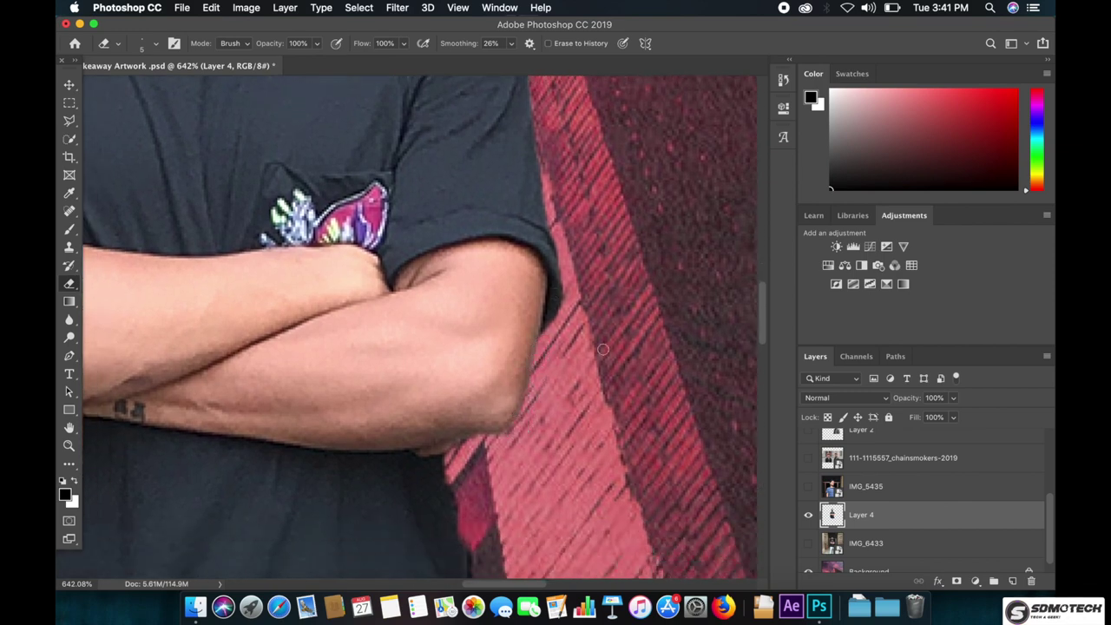
- Erase the dark doorway fringe around the crossed arms and beside the shirt hem
{"action": "scroll", "coordinate": [602, 349], "scroll_direction": "down", "scroll_amount": 5}
{"action": "scroll", "coordinate": [585, 365], "scroll_direction": "up", "scroll_amount": 5}
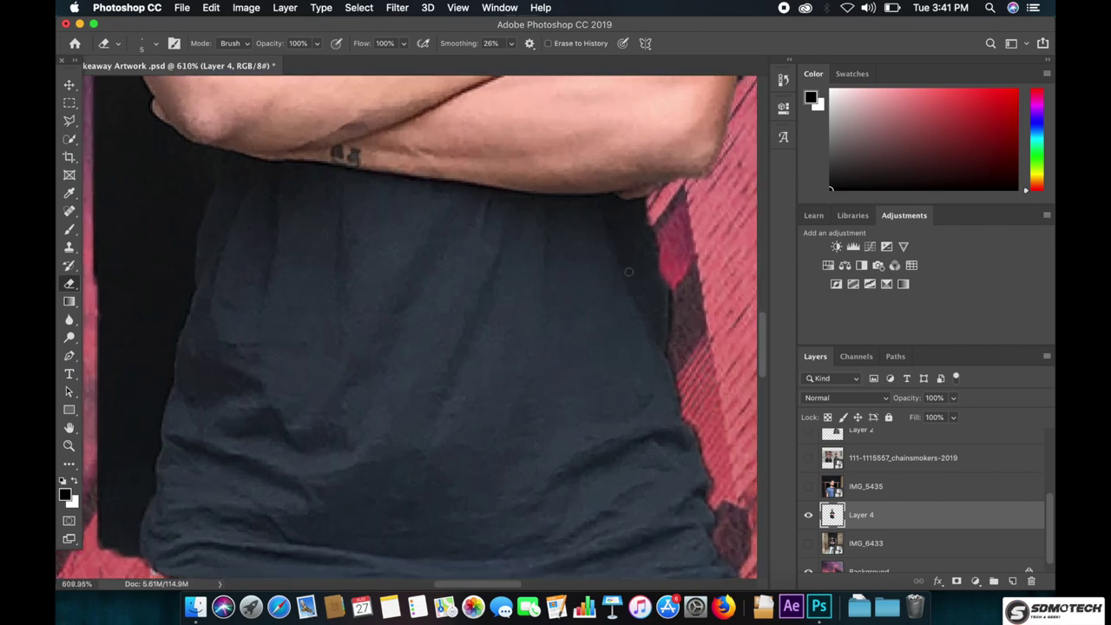
{"action": "scroll", "coordinate": [599, 235], "scroll_direction": "right", "scroll_amount": 3}
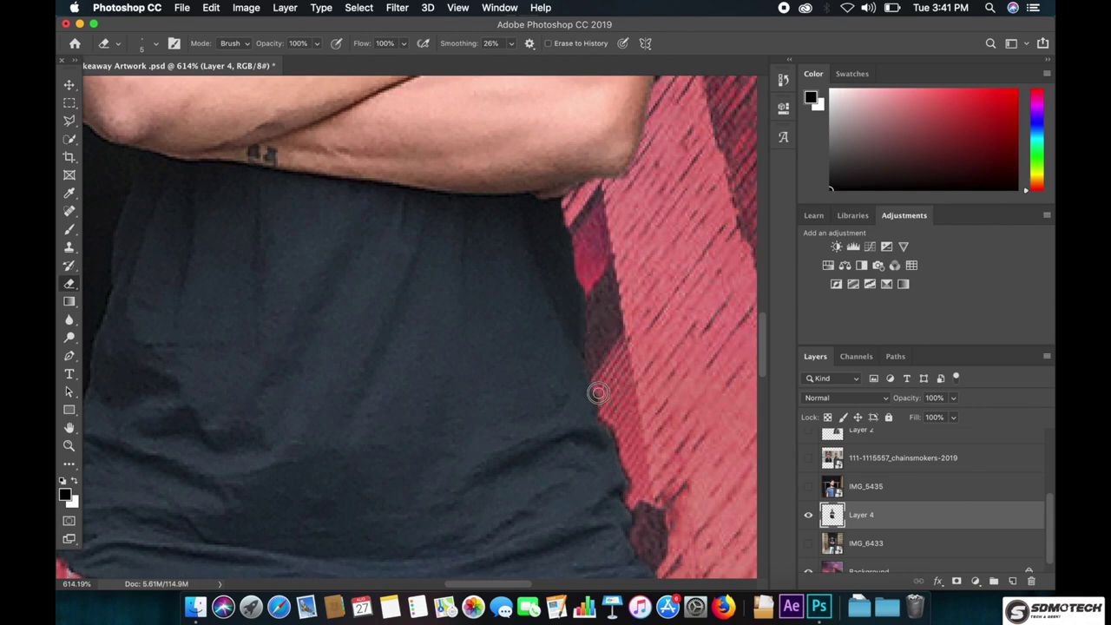
{"action": "scroll", "coordinate": [624, 441], "scroll_direction": "down", "scroll_amount": 3}
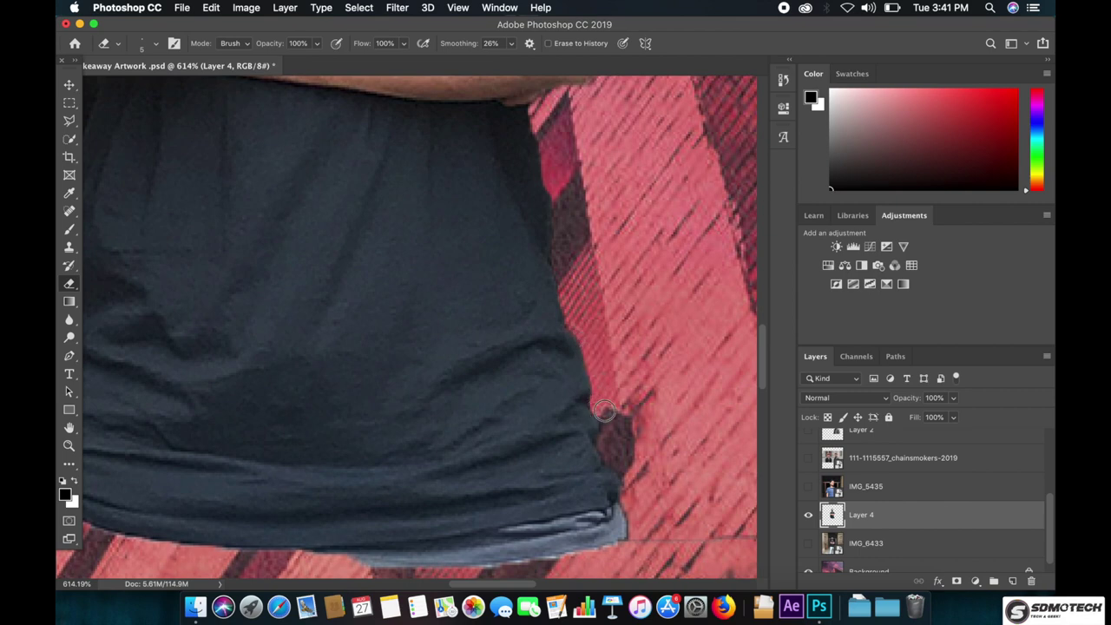
{"action": "scroll", "coordinate": [607, 376], "scroll_direction": "down", "scroll_amount": 2}
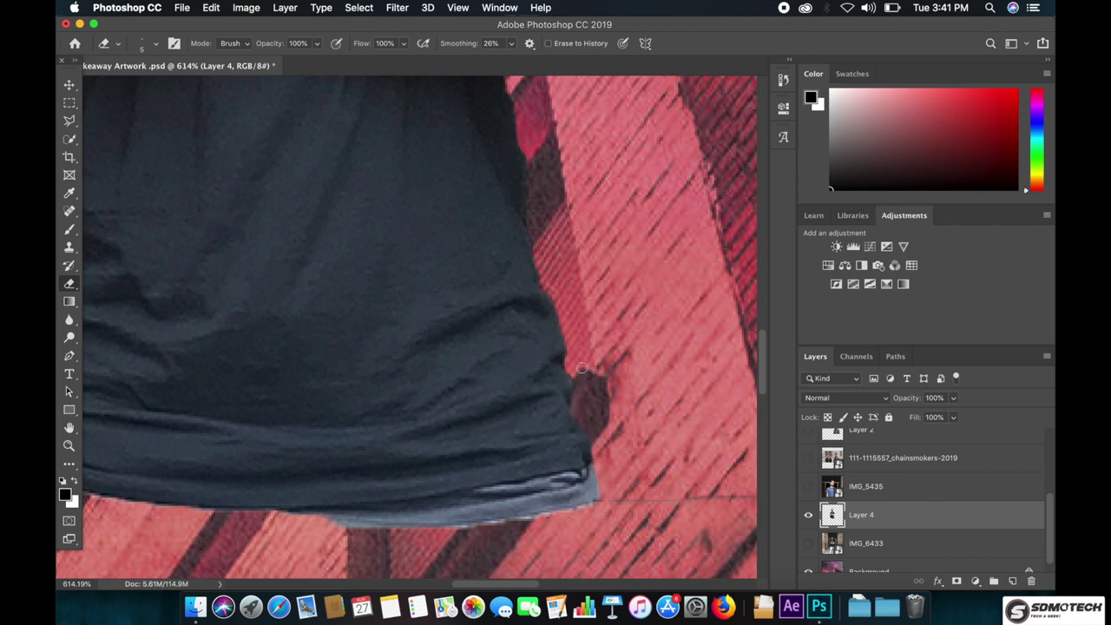
{"action": "scroll", "coordinate": [572, 371], "scroll_direction": "down", "scroll_amount": 3}
{"action": "scroll", "coordinate": [248, 323], "scroll_direction": "down", "scroll_amount": 5}
{"action": "scroll", "coordinate": [255, 190], "scroll_direction": "up", "scroll_amount": 5}
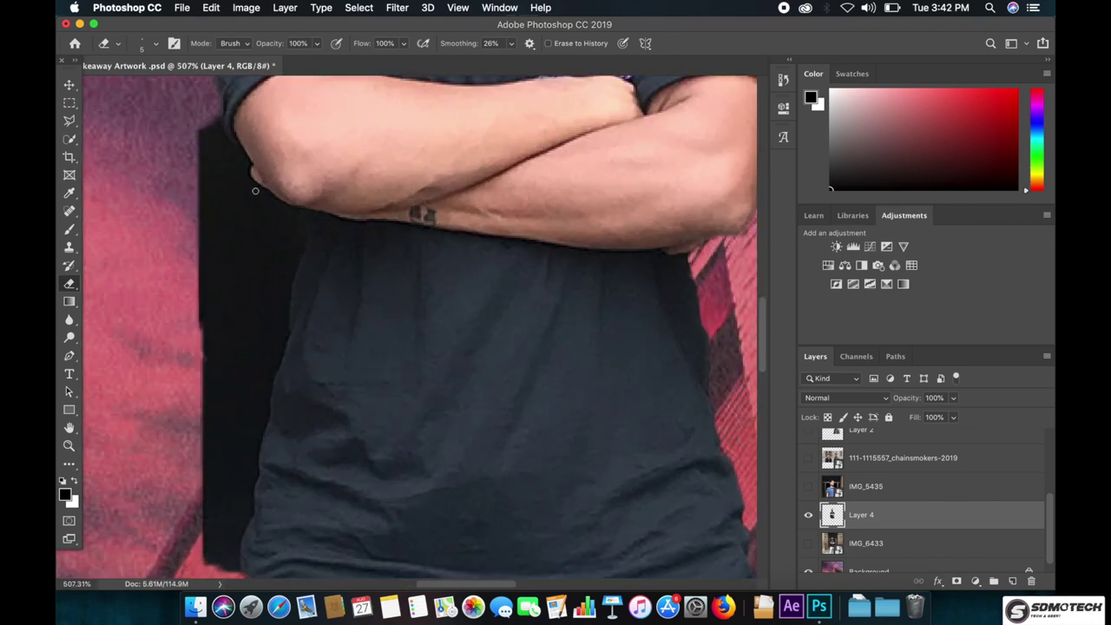
{"action": "scroll", "coordinate": [255, 190], "scroll_direction": "up", "scroll_amount": 5}
{"action": "scroll", "coordinate": [835, 508], "scroll_direction": "down", "scroll_amount": 1}
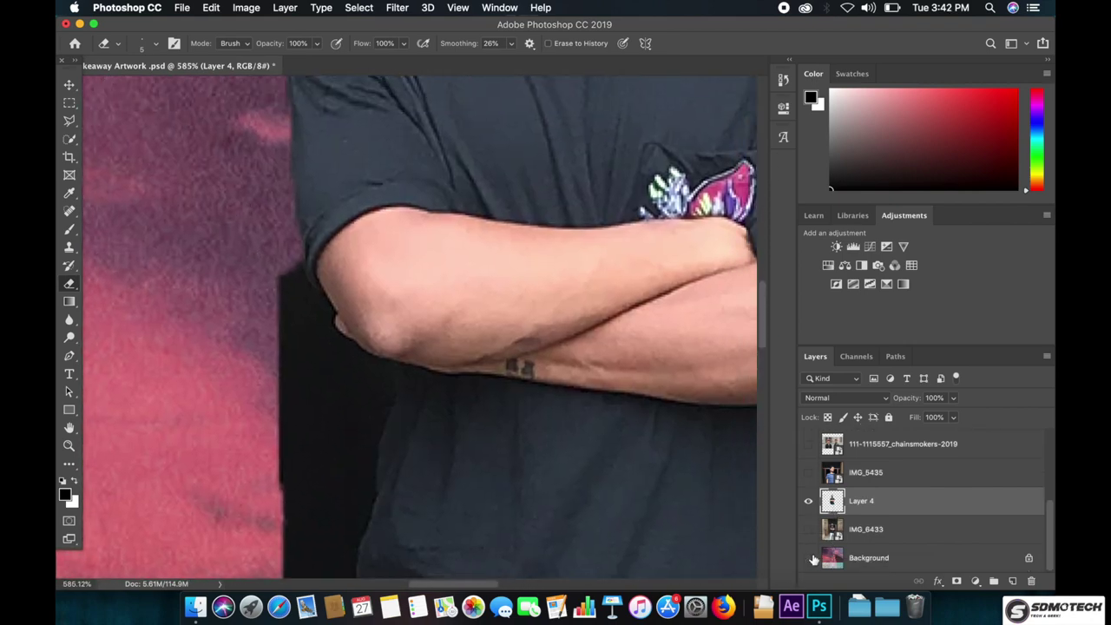
- Hide the Background and delete the quick-selected black strip beside the shirt
{"action": "left_click", "coordinate": [813, 559]}
{"action": "scroll", "coordinate": [325, 320], "scroll_direction": "down", "scroll_amount": 2}
{"action": "scroll", "coordinate": [326, 319], "scroll_direction": "down", "scroll_amount": 1}
{"action": "scroll", "coordinate": [325, 320], "scroll_direction": "down", "scroll_amount": 3}
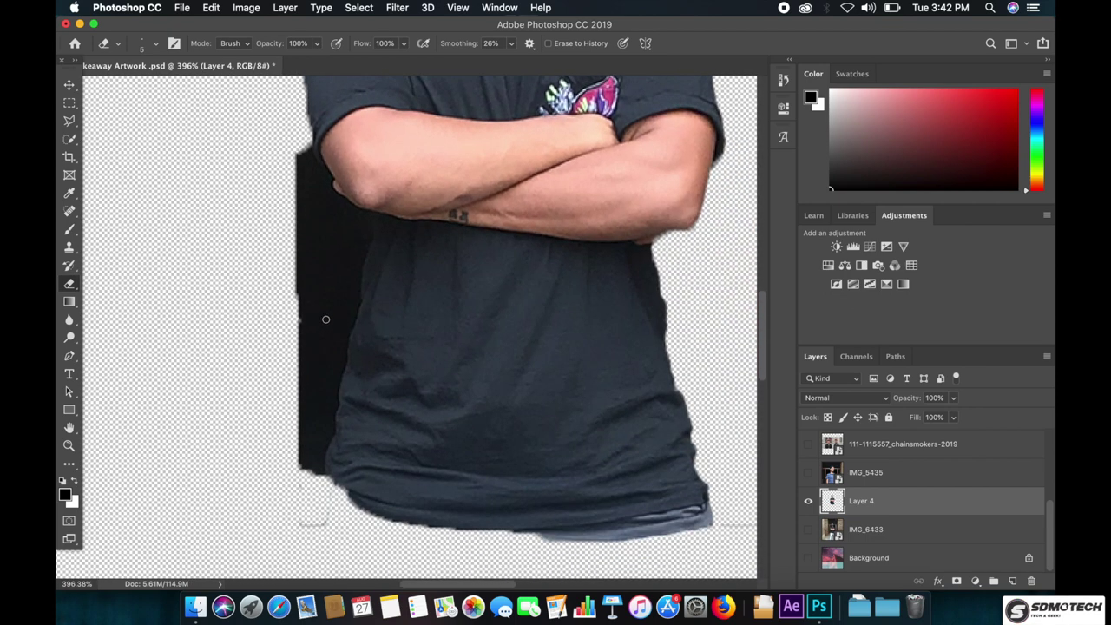
{"action": "key", "text": "w"}
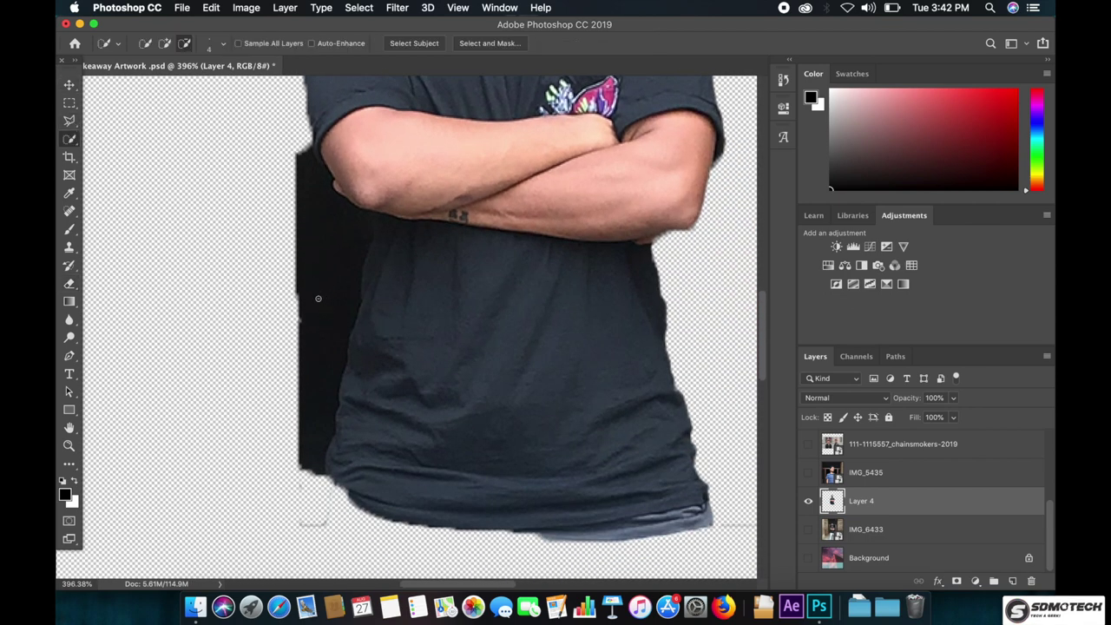
{"action": "left_click_drag", "start_coordinate": [308, 291], "coordinate": [312, 265]}
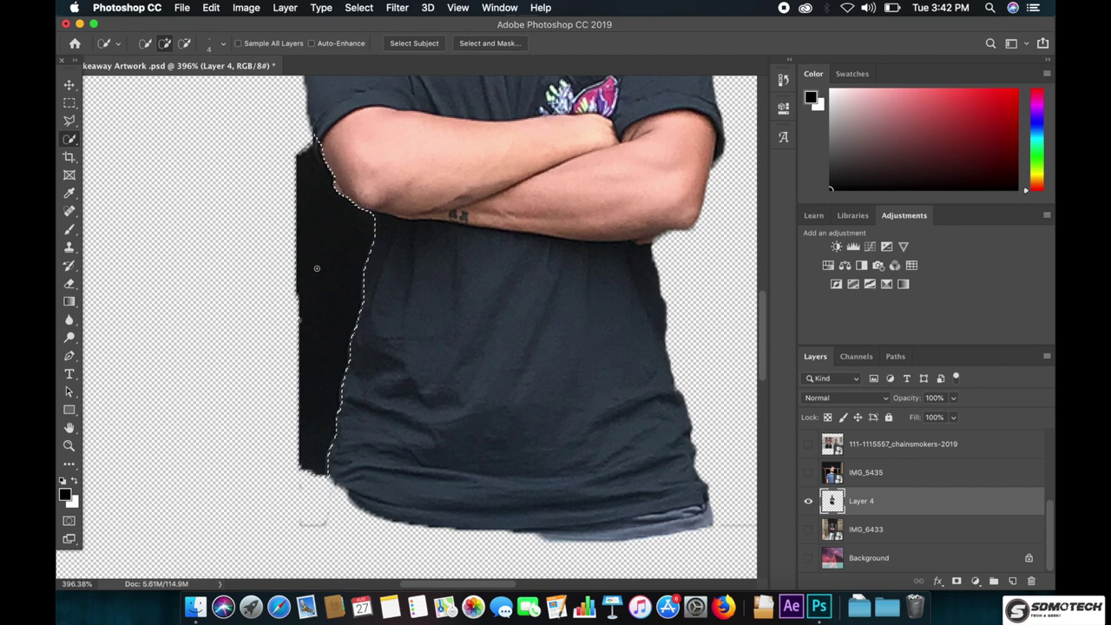
{"action": "key", "text": "Delete"}
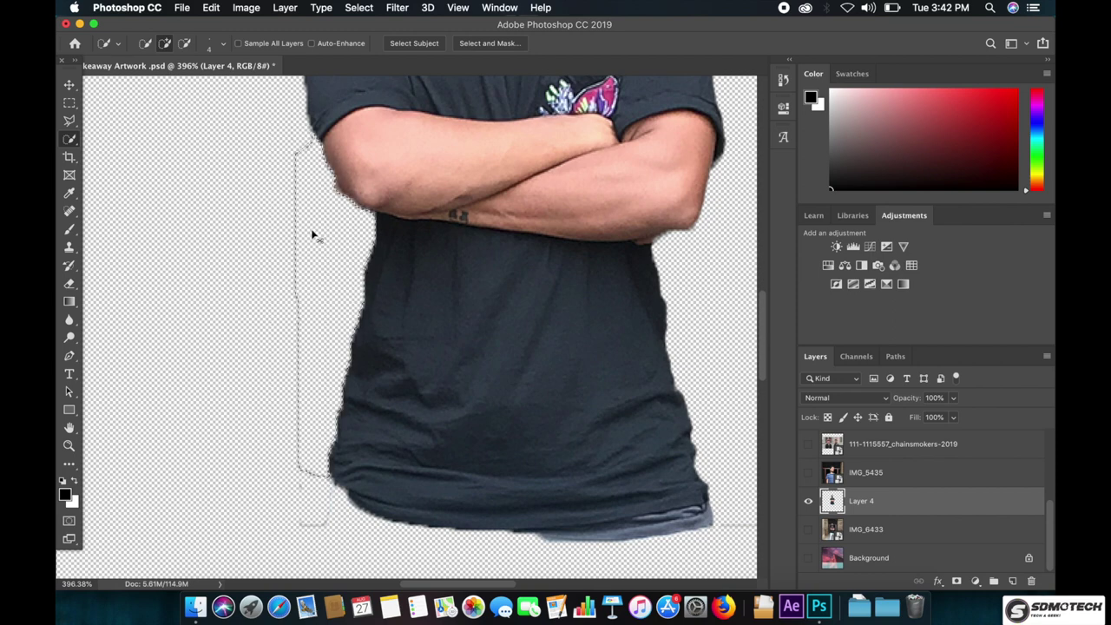
{"action": "key", "text": "ctrl+d"}
- Erase the faint edge line left of the shirt with a larger eraser, then show the Background
{"action": "key", "text": "e"}
{"action": "key", "text": "bracketright"}
{"action": "key", "text": "bracketright"}
{"action": "key", "text": "bracketright"}
{"action": "left_click_drag", "start_coordinate": [293, 181], "coordinate": [315, 524]}
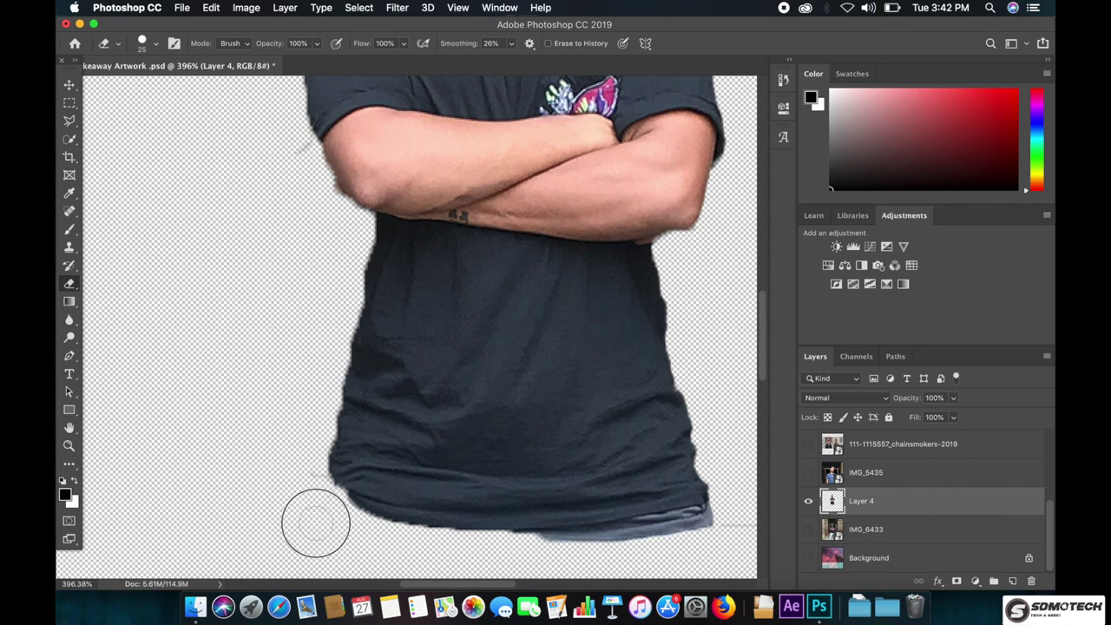
{"action": "scroll", "coordinate": [252, 291], "scroll_direction": "up", "scroll_amount": 5}
{"action": "scroll", "coordinate": [243, 365], "scroll_direction": "up", "scroll_amount": 2}
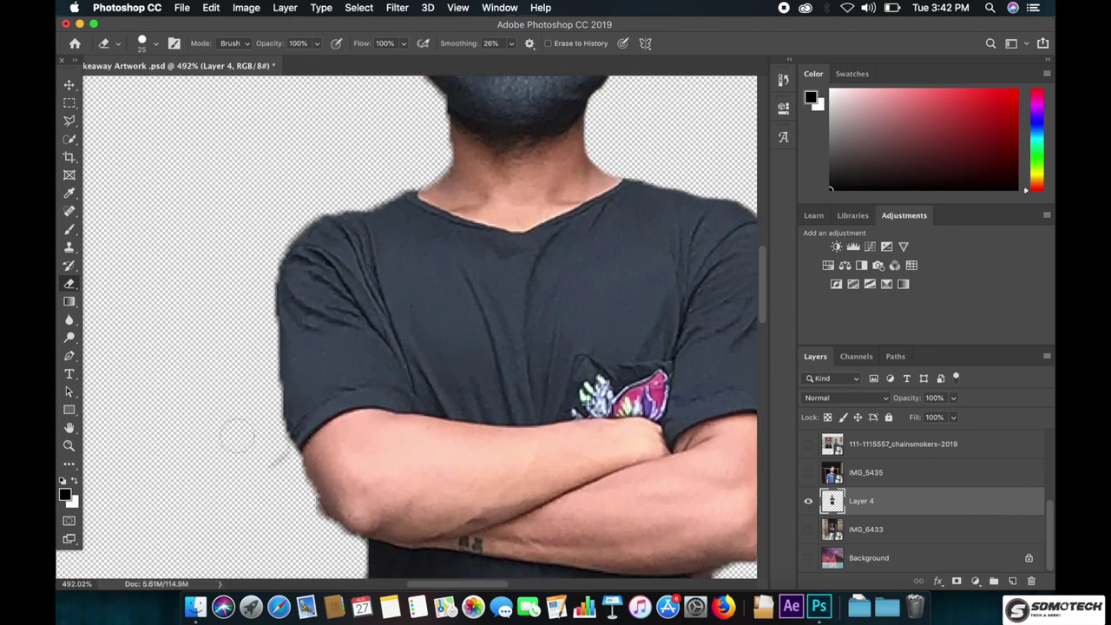
{"action": "scroll", "coordinate": [226, 408], "scroll_direction": "up", "scroll_amount": 2}
{"action": "key", "text": "bracketright"}
{"action": "key", "text": "bracketright"}
{"action": "key", "text": "bracketright"}
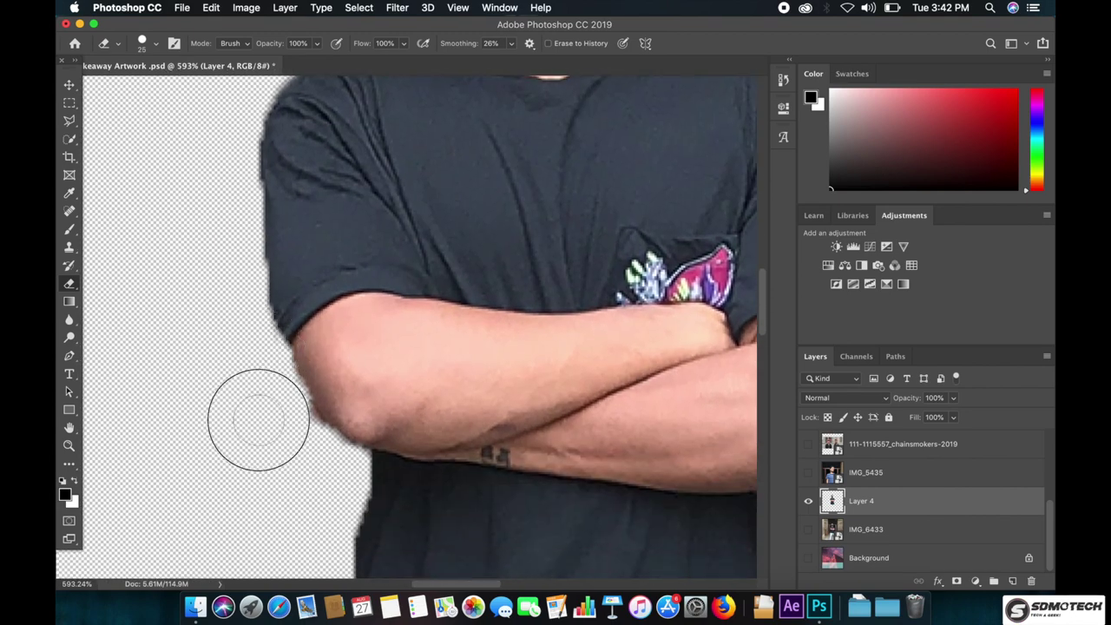
{"action": "left_click", "coordinate": [807, 557]}
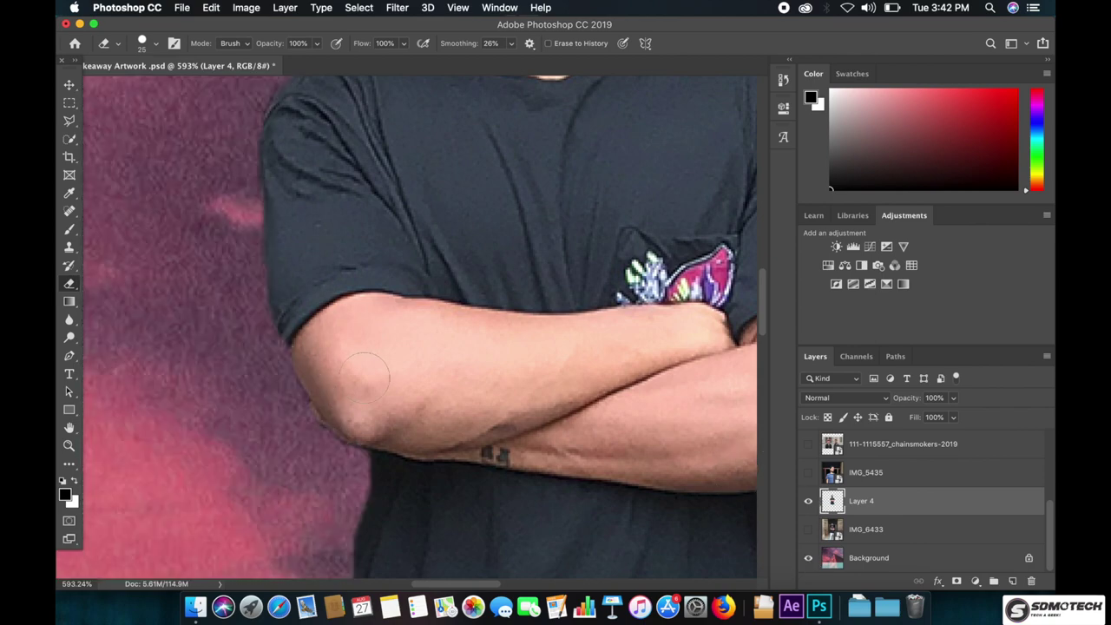
- Shrink the Eraser brush and erase the background fringe along the man's elbow
{"action": "scroll", "coordinate": [266, 367], "scroll_direction": "down", "scroll_amount": 3}
{"action": "scroll", "coordinate": [286, 343], "scroll_direction": "up", "scroll_amount": 2}
{"action": "key", "text": "bracketleft"}
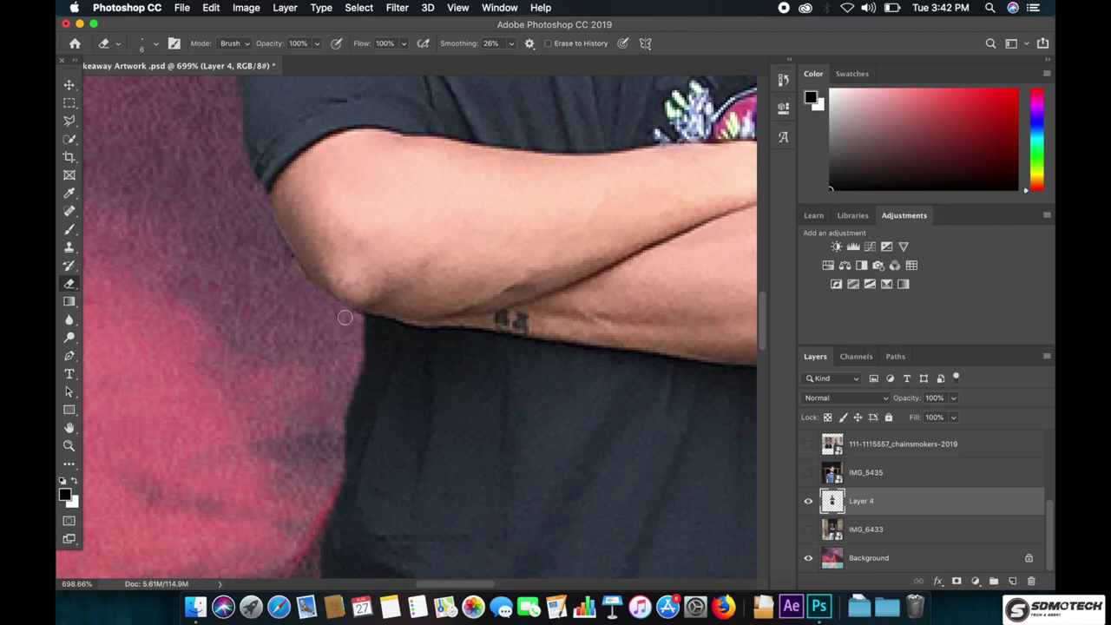
{"action": "left_click_drag", "start_coordinate": [256, 204], "coordinate": [332, 300]}
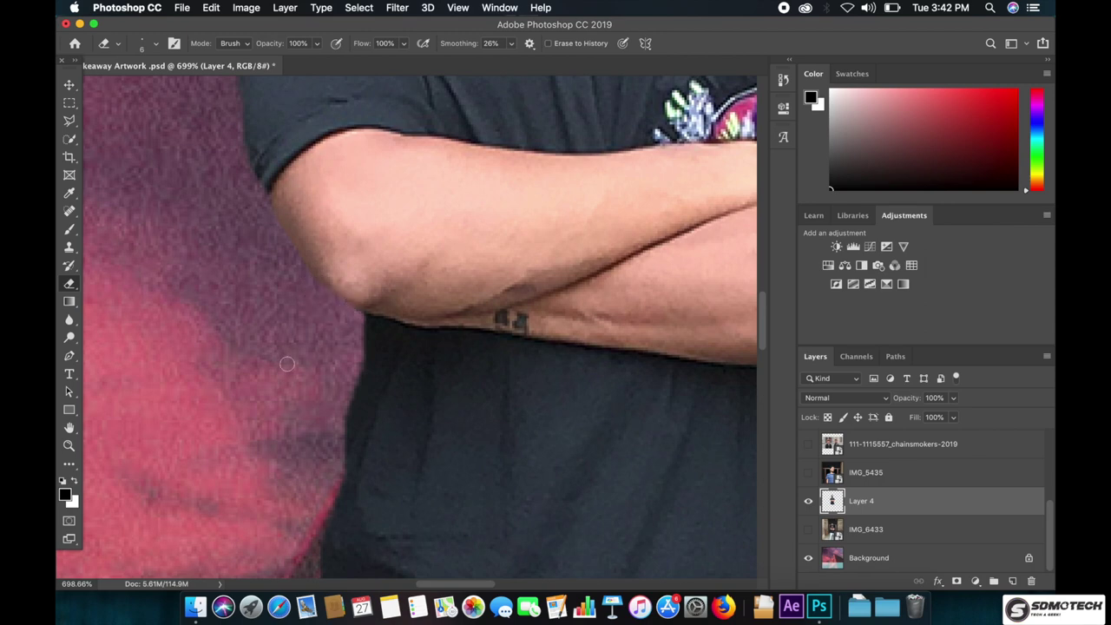
- Erase the dark fringe down the shirt's left edge to its hem
{"action": "scroll", "coordinate": [322, 250], "scroll_direction": "down", "scroll_amount": 3}
{"action": "left_click_drag", "start_coordinate": [357, 216], "coordinate": [336, 352]}
{"action": "scroll", "coordinate": [336, 352], "scroll_direction": "down", "scroll_amount": 2}
{"action": "scroll", "coordinate": [340, 260], "scroll_direction": "down", "scroll_amount": 1}
{"action": "mouse_move", "coordinate": [345, 200]}
{"action": "left_mouse_down"}
{"action": "mouse_move", "coordinate": [352, 258]}
{"action": "mouse_move", "coordinate": [328, 327]}
{"action": "mouse_move", "coordinate": [303, 354]}
{"action": "left_mouse_up"}
{"action": "scroll", "coordinate": [324, 253], "scroll_direction": "down", "scroll_amount": 2}
{"action": "mouse_move", "coordinate": [344, 178]}
{"action": "left_mouse_down"}
{"action": "mouse_move", "coordinate": [302, 417]}
{"action": "mouse_move", "coordinate": [316, 460]}
{"action": "left_mouse_up"}
{"action": "scroll", "coordinate": [386, 189], "scroll_direction": "down", "scroll_amount": 3}
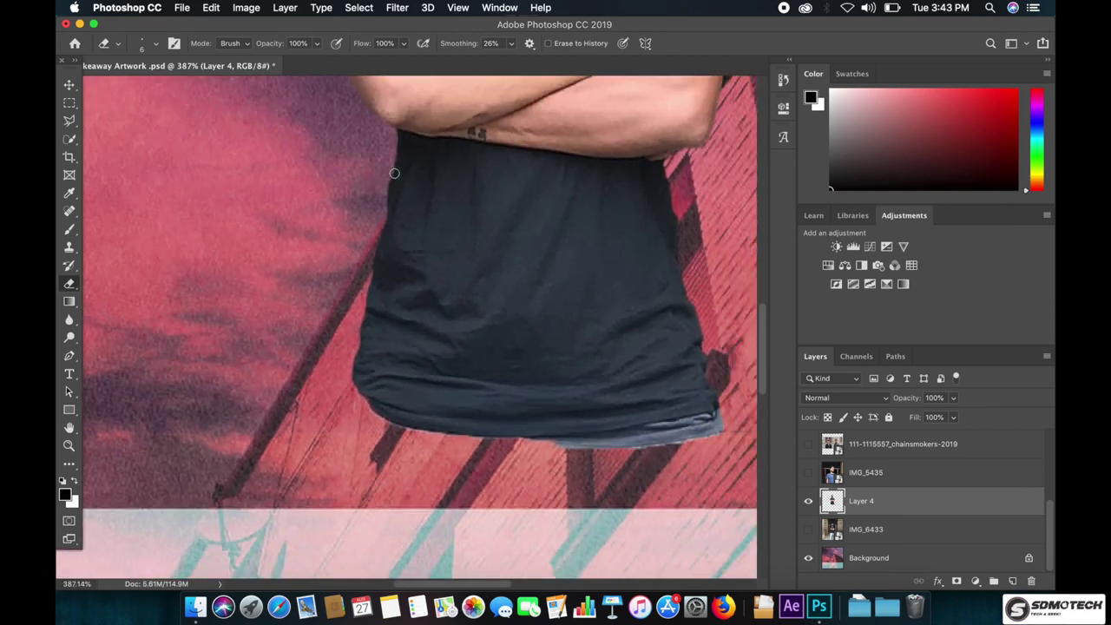
{"action": "scroll", "coordinate": [391, 169], "scroll_direction": "down", "scroll_amount": 3}
{"action": "scroll", "coordinate": [329, 148], "scroll_direction": "up", "scroll_amount": 3}
{"action": "scroll", "coordinate": [313, 157], "scroll_direction": "up", "scroll_amount": 2}
{"action": "scroll", "coordinate": [268, 344], "scroll_direction": "up", "scroll_amount": 2}
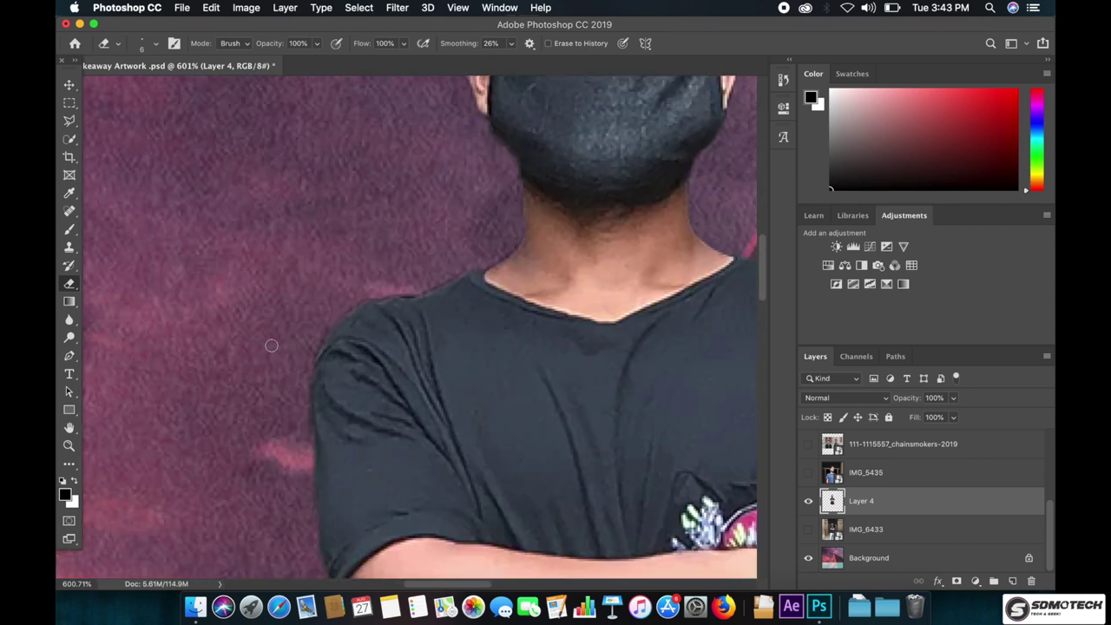
- Zoom in on the man's neck, ears and hair to clean their edges
{"action": "scroll", "coordinate": [270, 429], "scroll_direction": "up", "scroll_amount": 2}
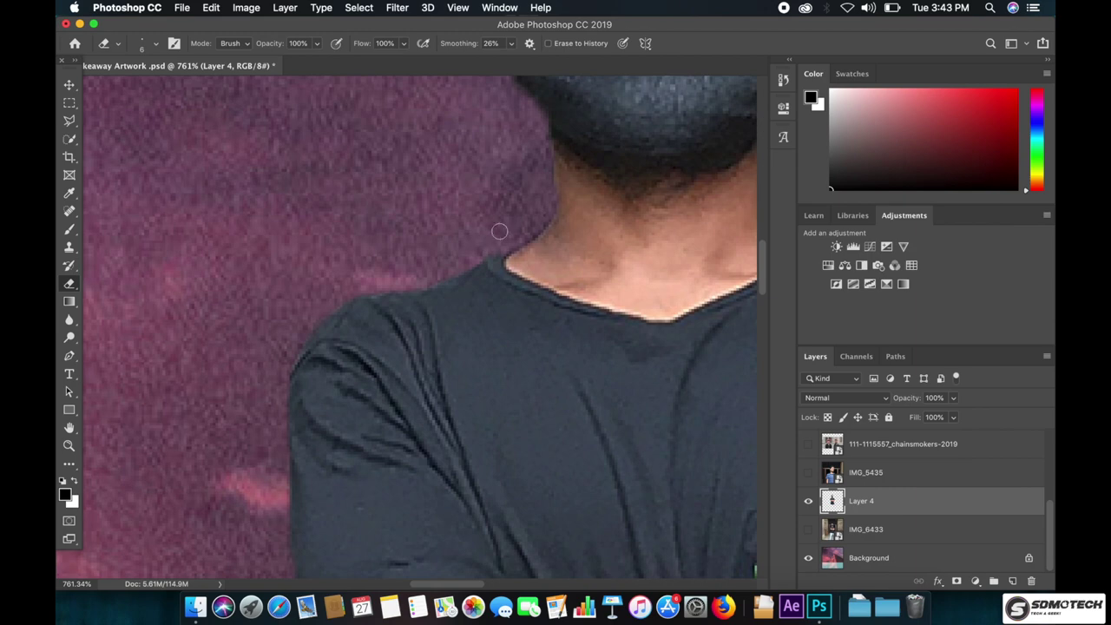
{"action": "left_click_drag", "start_coordinate": [495, 234], "coordinate": [340, 262]}
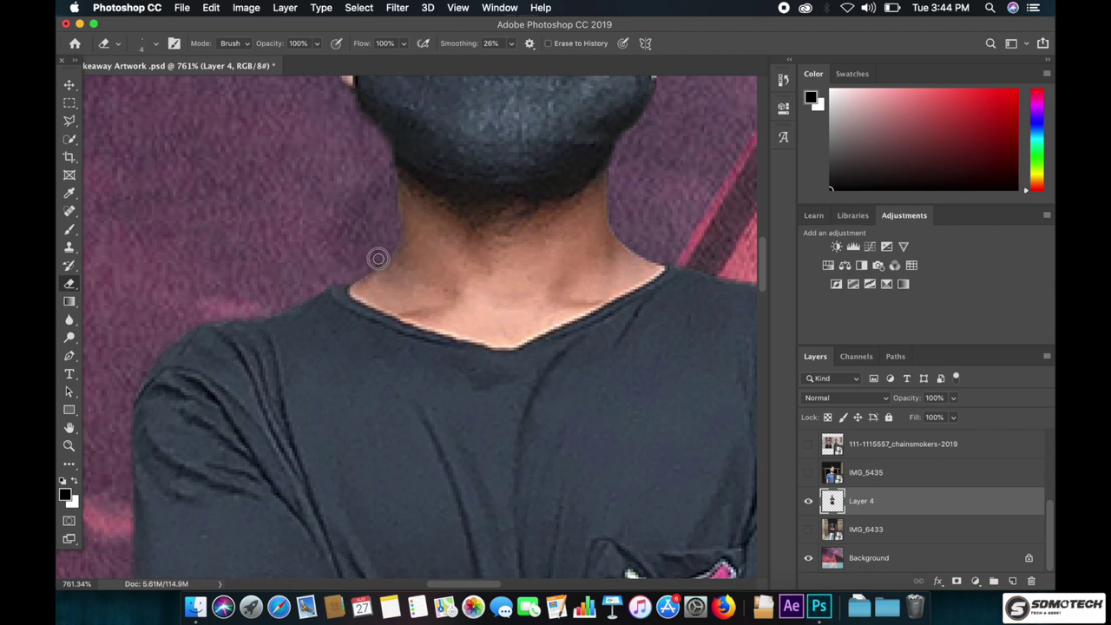
{"action": "scroll", "coordinate": [372, 262], "scroll_direction": "up", "scroll_amount": 3}
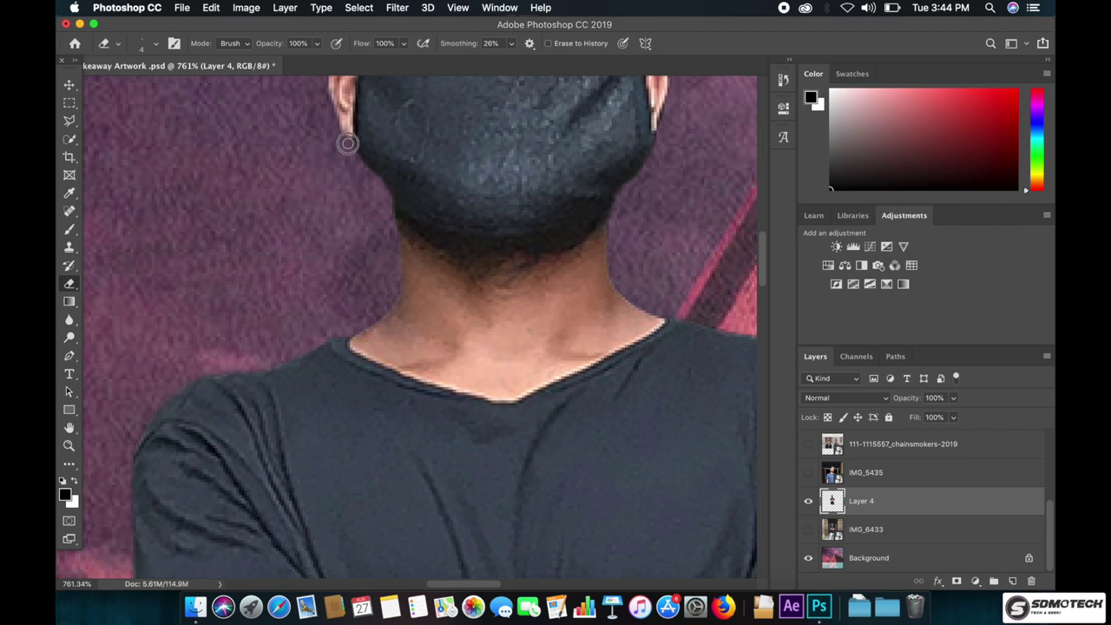
{"action": "scroll", "coordinate": [347, 143], "scroll_direction": "up", "scroll_amount": 5}
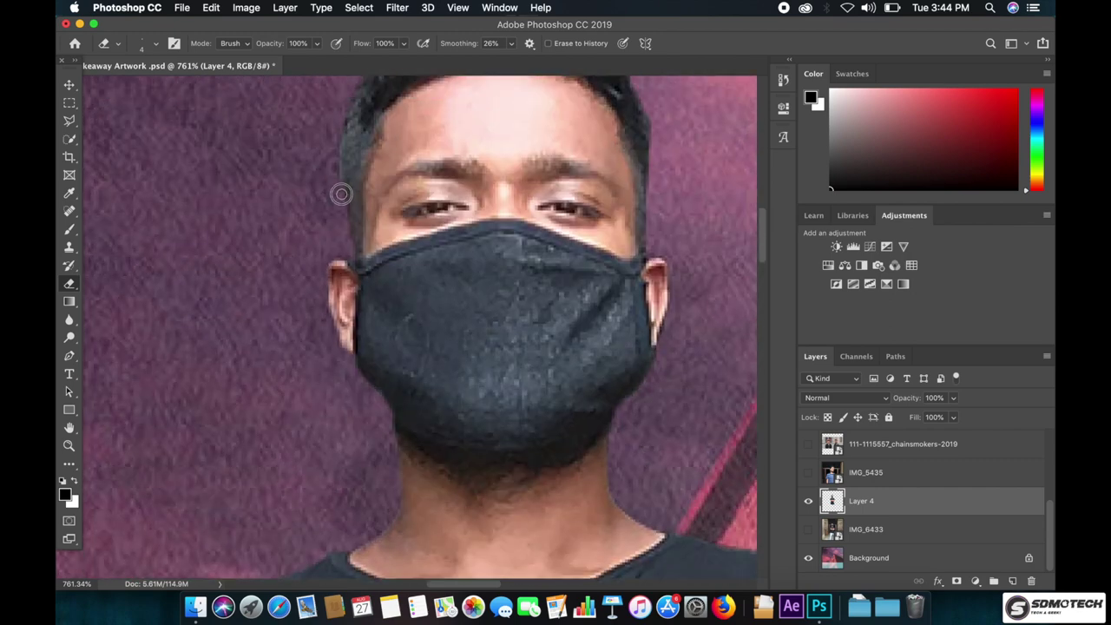
{"action": "scroll", "coordinate": [341, 218], "scroll_direction": "up", "scroll_amount": 5}
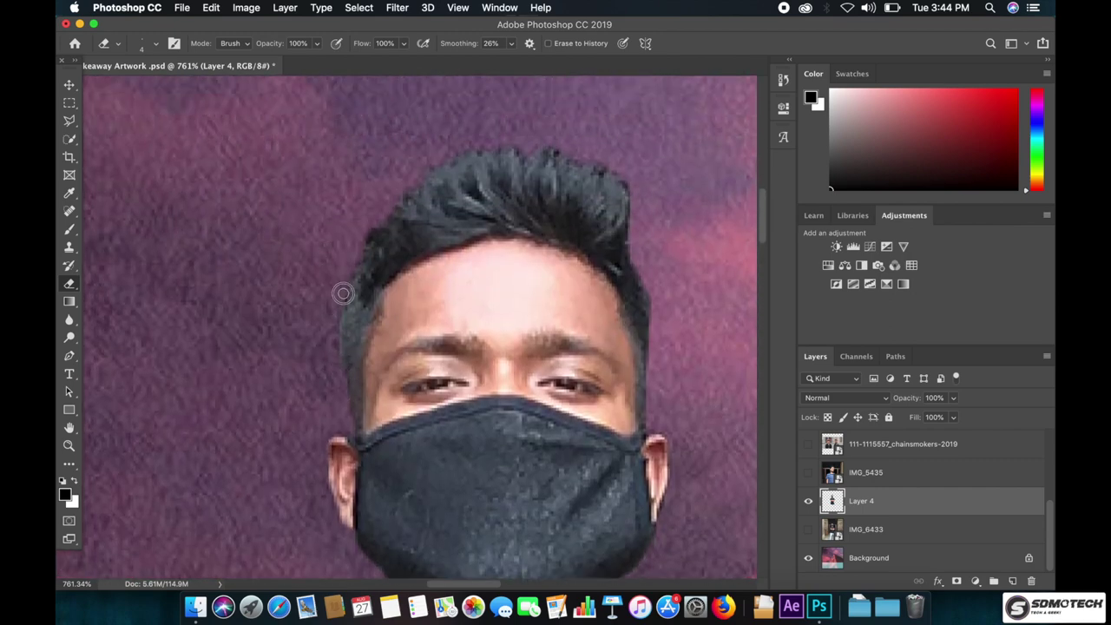
{"action": "scroll", "coordinate": [425, 234], "scroll_direction": "right", "scroll_amount": 3}
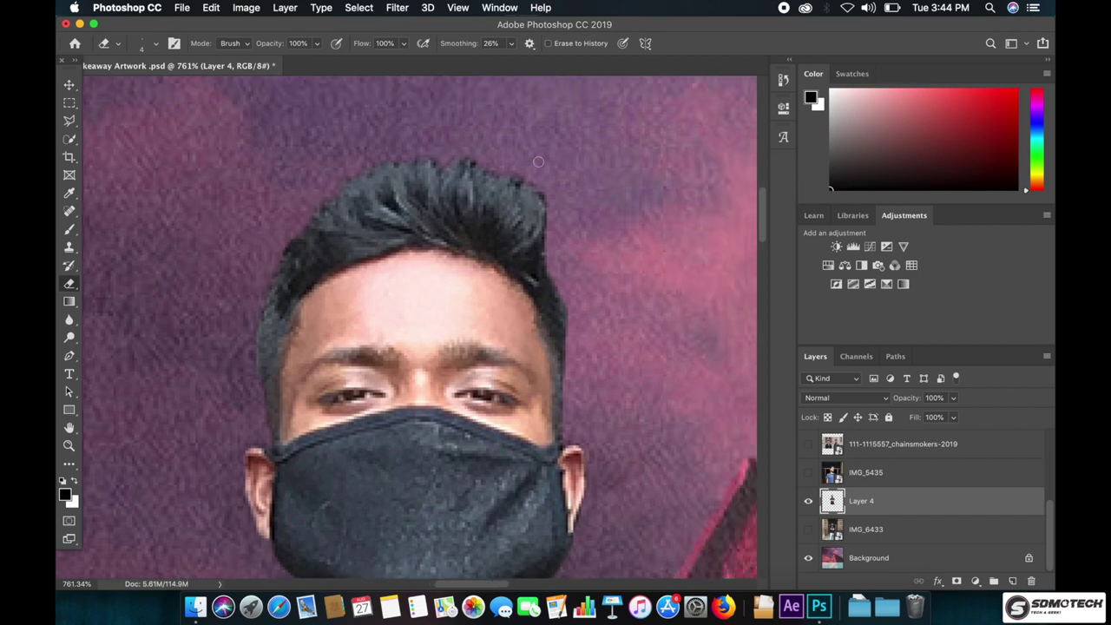
{"action": "scroll", "coordinate": [497, 219], "scroll_direction": "right", "scroll_amount": 3}
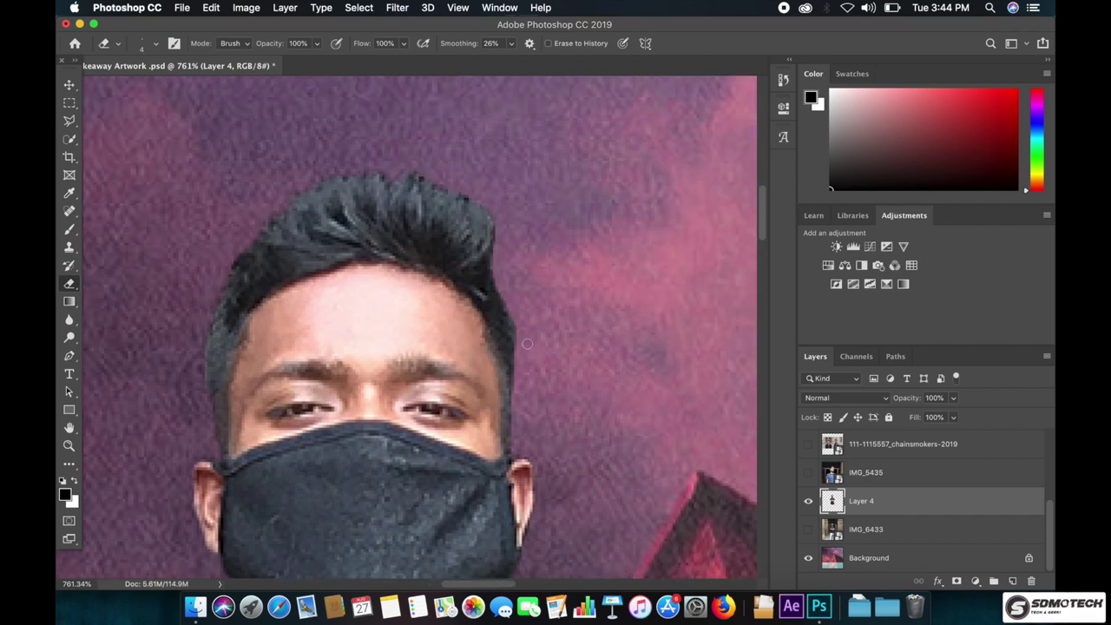
- Zoom back out to the full cover and switch to the Quick Selection tool
{"action": "scroll", "coordinate": [428, 173], "scroll_direction": "down", "scroll_amount": 1}
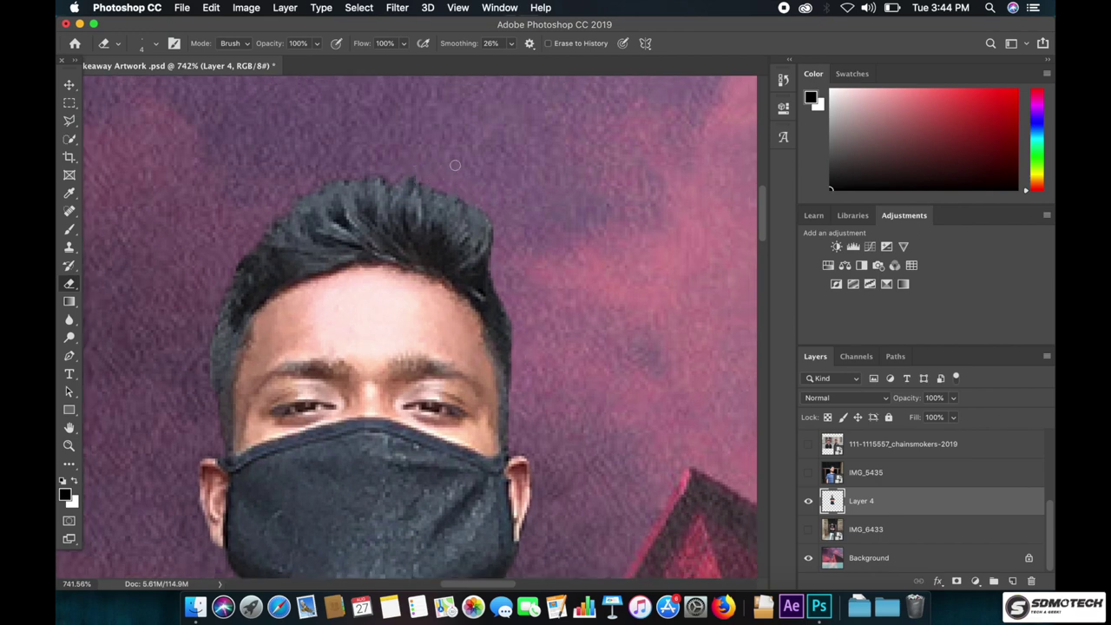
{"action": "scroll", "coordinate": [548, 272], "scroll_direction": "down", "scroll_amount": 5}
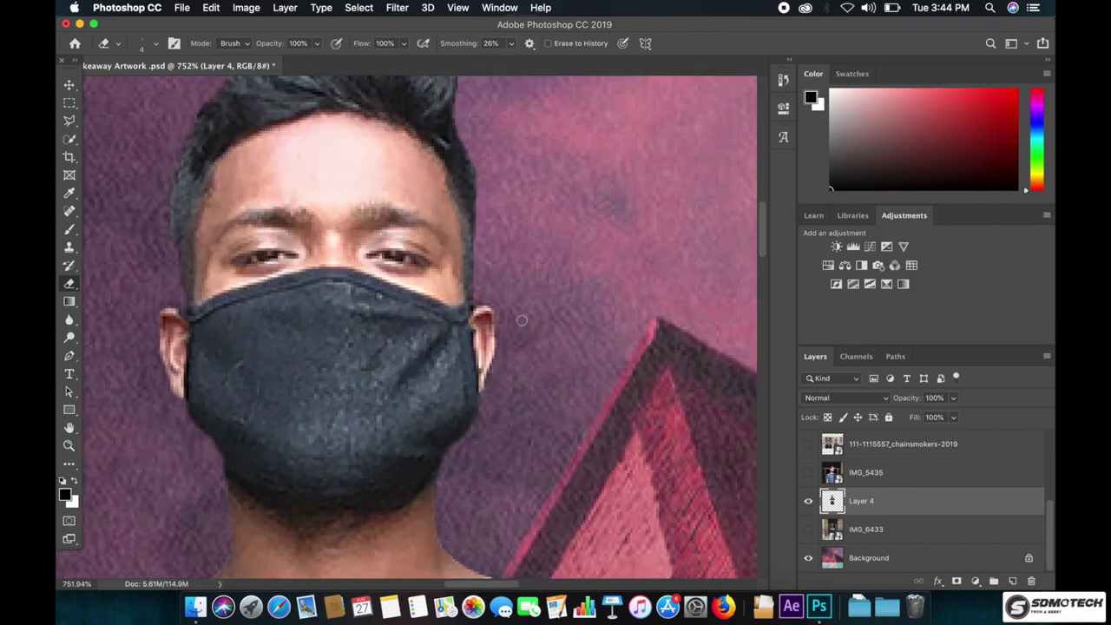
{"action": "scroll", "coordinate": [561, 343], "scroll_direction": "down", "scroll_amount": 3}
{"action": "scroll", "coordinate": [512, 344], "scroll_direction": "down", "scroll_amount": 3}
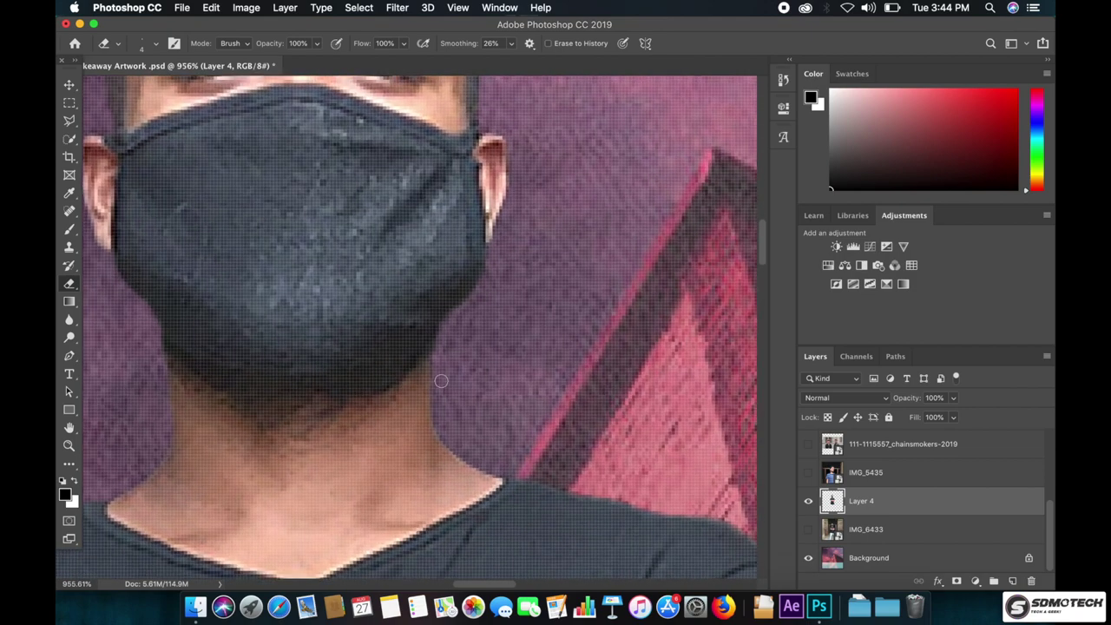
{"action": "scroll", "coordinate": [460, 347], "scroll_direction": "down", "scroll_amount": 3}
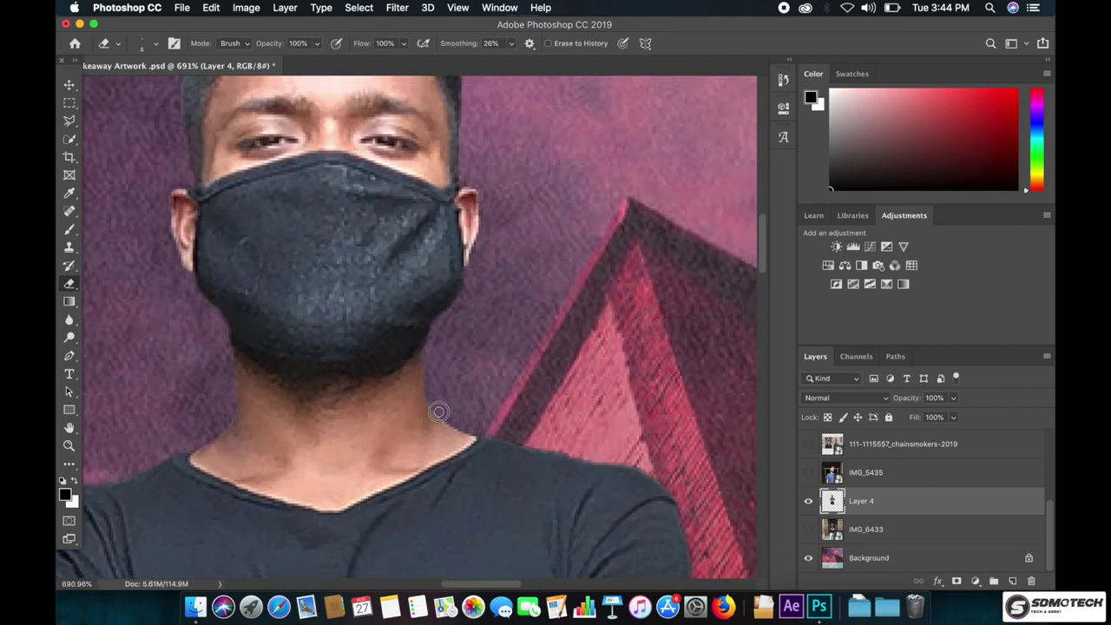
{"action": "scroll", "coordinate": [490, 401], "scroll_direction": "down", "scroll_amount": 10}
{"action": "scroll", "coordinate": [347, 286], "scroll_direction": "down", "scroll_amount": 2}
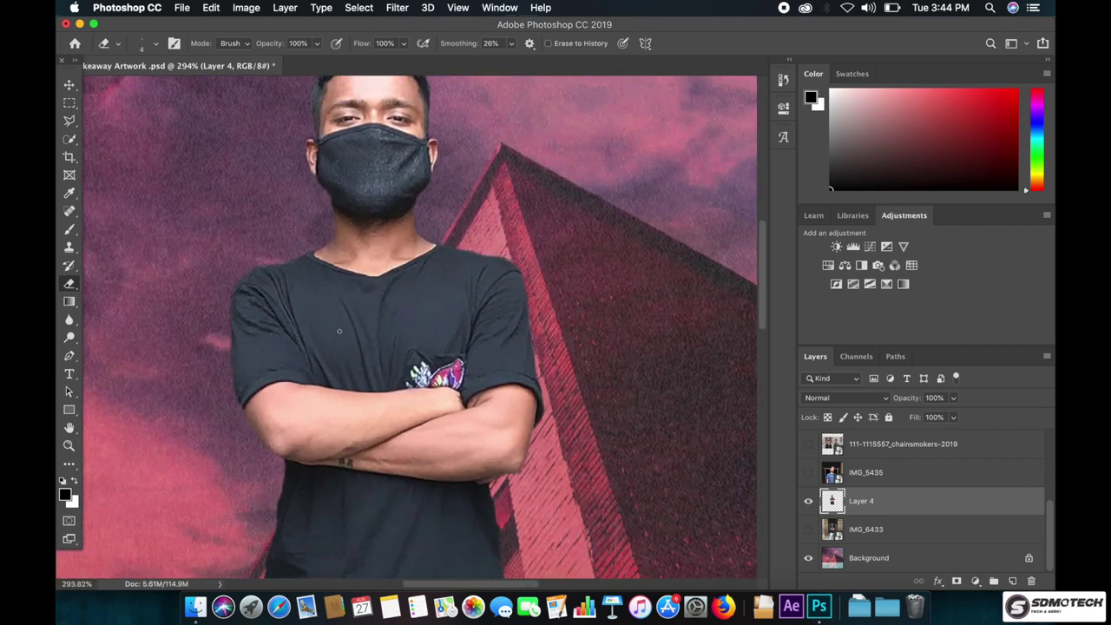
{"action": "scroll", "coordinate": [217, 191], "scroll_direction": "down", "scroll_amount": 2}
{"action": "left_click", "coordinate": [69, 86]}
{"action": "left_click", "coordinate": [69, 139]}
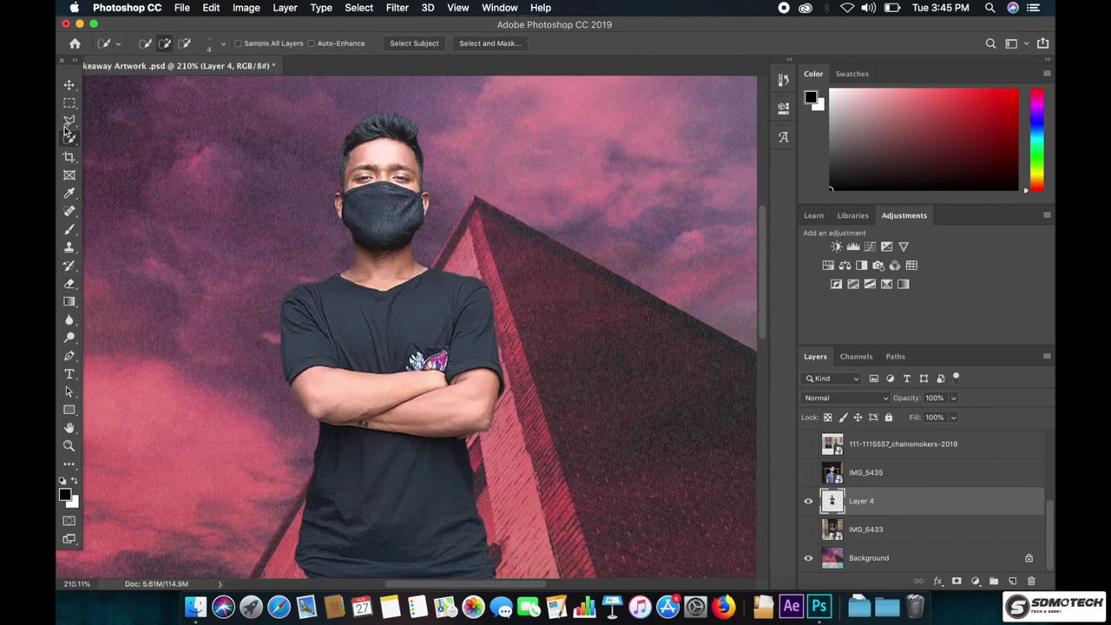
- Select the subject, refine its edge with a 2 px radius, apply and deselect
{"action": "left_click", "coordinate": [479, 44]}
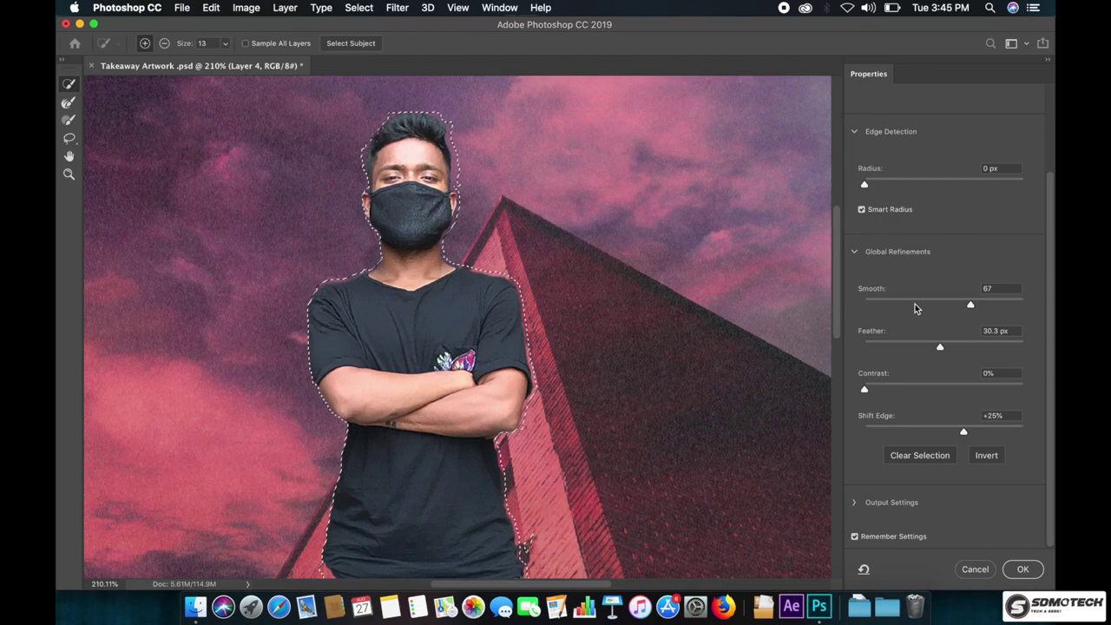
{"action": "scroll", "coordinate": [915, 308], "scroll_direction": "up", "scroll_amount": 3}
{"action": "left_click_drag", "start_coordinate": [865, 291], "coordinate": [900, 291]}
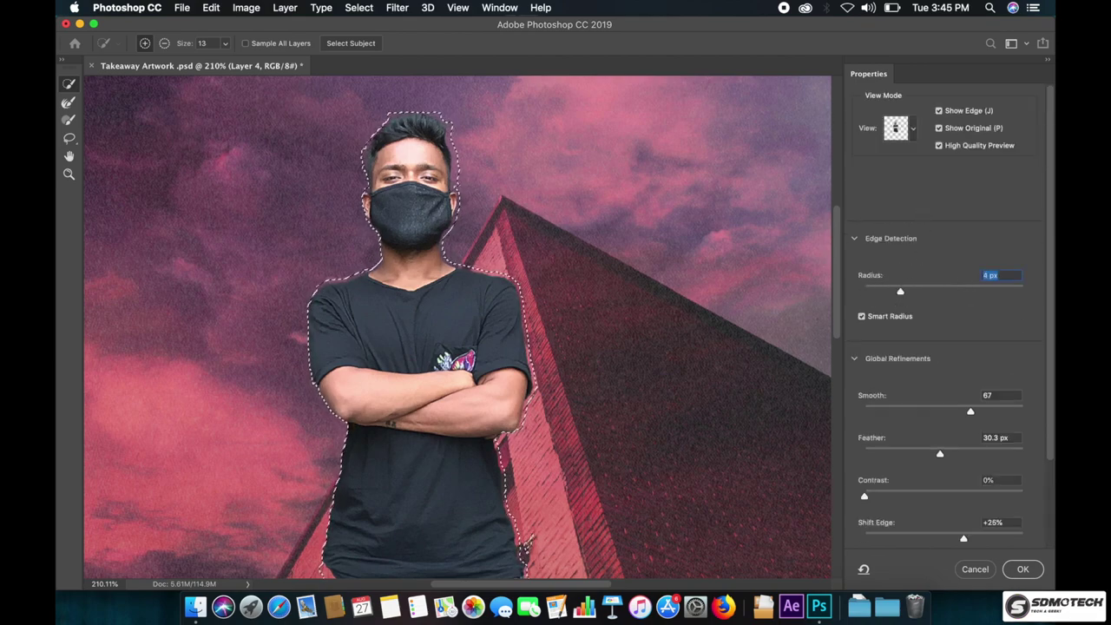
{"action": "scroll", "coordinate": [456, 343], "scroll_direction": "up", "scroll_amount": 3}
{"action": "left_click_drag", "start_coordinate": [897, 291], "coordinate": [864, 291]}
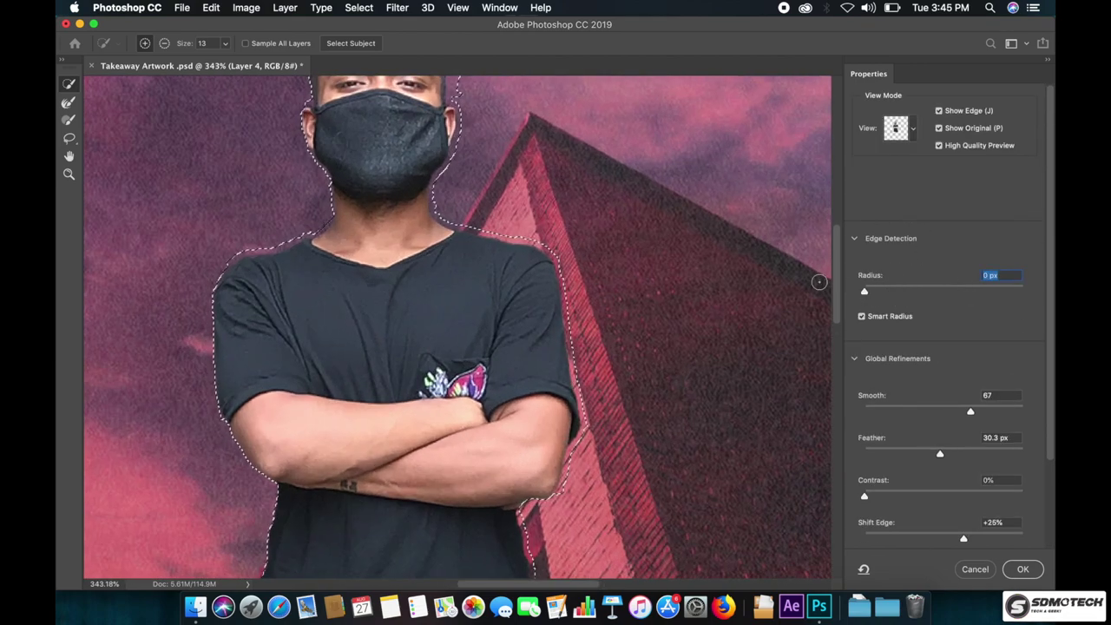
{"action": "type", "text": "2"}
{"action": "key", "text": "Return"}
{"action": "left_click", "coordinate": [1022, 568]}
{"action": "key", "text": "ctrl+d"}
- Erase stray edge pixels around the man's hair with the Eraser
{"action": "scroll", "coordinate": [361, 127], "scroll_direction": "up", "scroll_amount": 1}
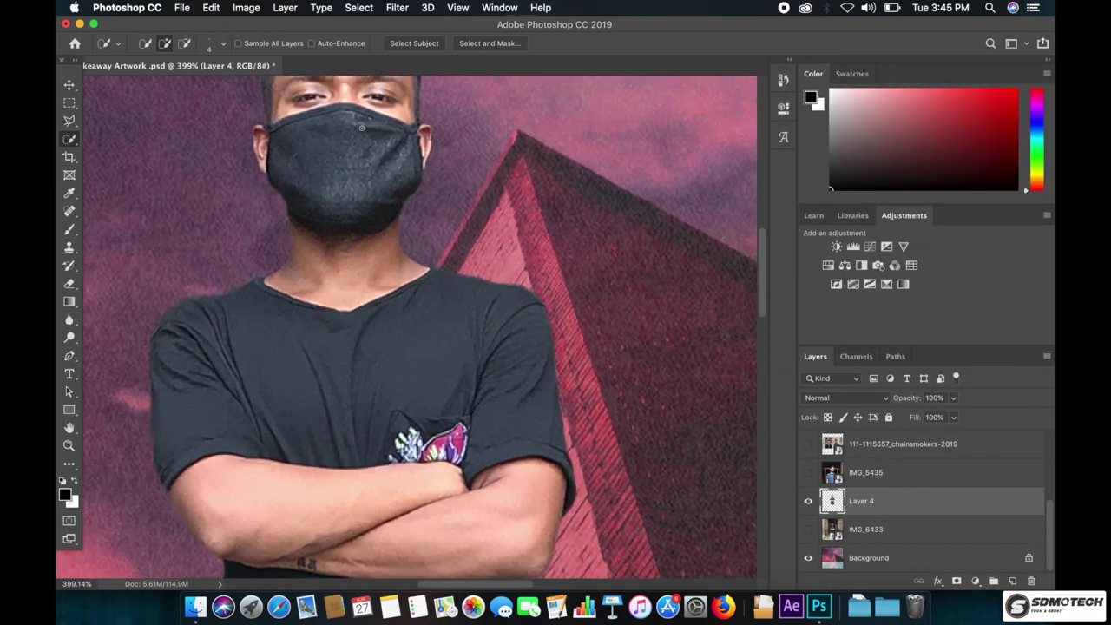
{"action": "scroll", "coordinate": [361, 127], "scroll_direction": "up", "scroll_amount": 5}
{"action": "scroll", "coordinate": [398, 183], "scroll_direction": "up", "scroll_amount": 2}
{"action": "key", "text": "e"}
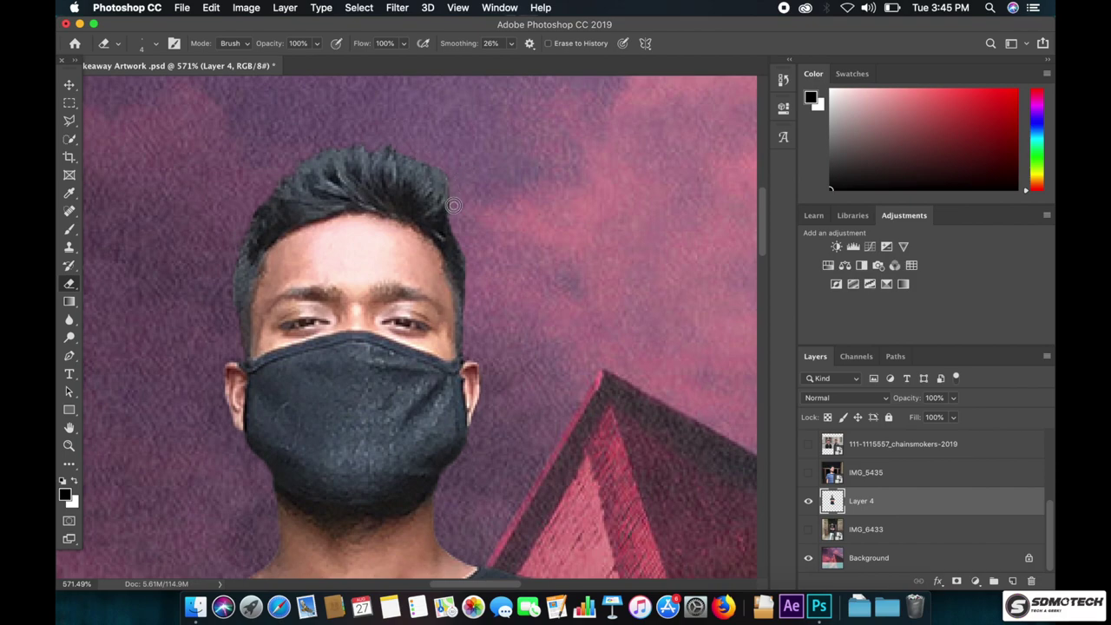
{"action": "scroll", "coordinate": [420, 123], "scroll_direction": "down", "scroll_amount": 3}
{"action": "scroll", "coordinate": [407, 157], "scroll_direction": "down", "scroll_amount": 2}
- Switch to the Move tool and make the Layer 3 and Layer 1 photos visible
{"action": "key", "text": "v"}
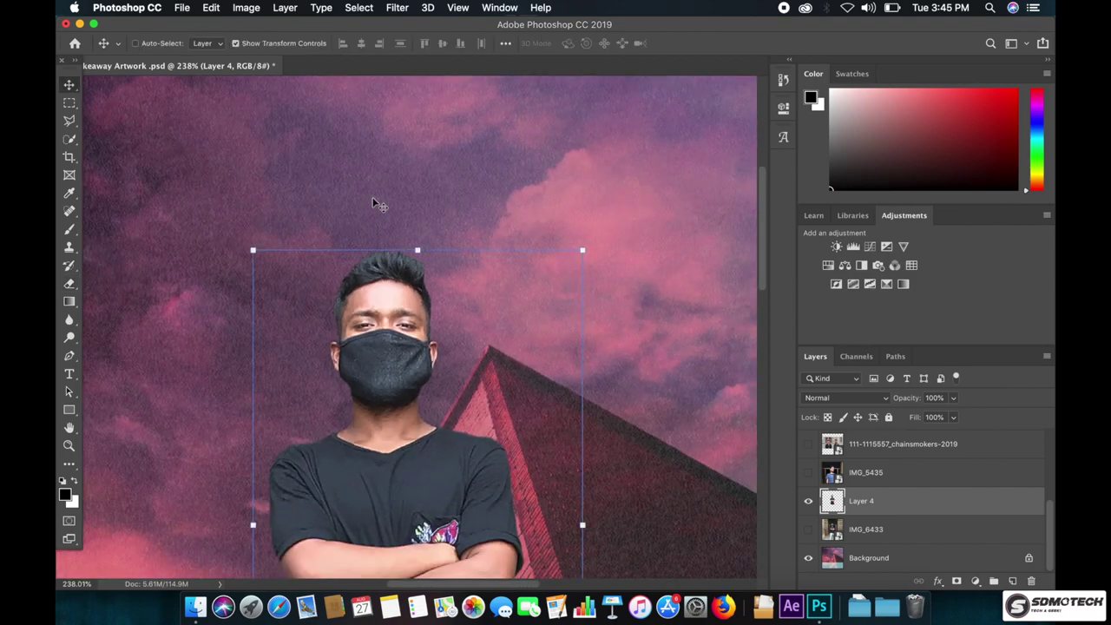
{"action": "scroll", "coordinate": [373, 208], "scroll_direction": "down", "scroll_amount": 2}
{"action": "right_click", "coordinate": [390, 302]}
{"action": "scroll", "coordinate": [362, 267], "scroll_direction": "down", "scroll_amount": 1}
{"action": "scroll", "coordinate": [731, 387], "scroll_direction": "down", "scroll_amount": 3}
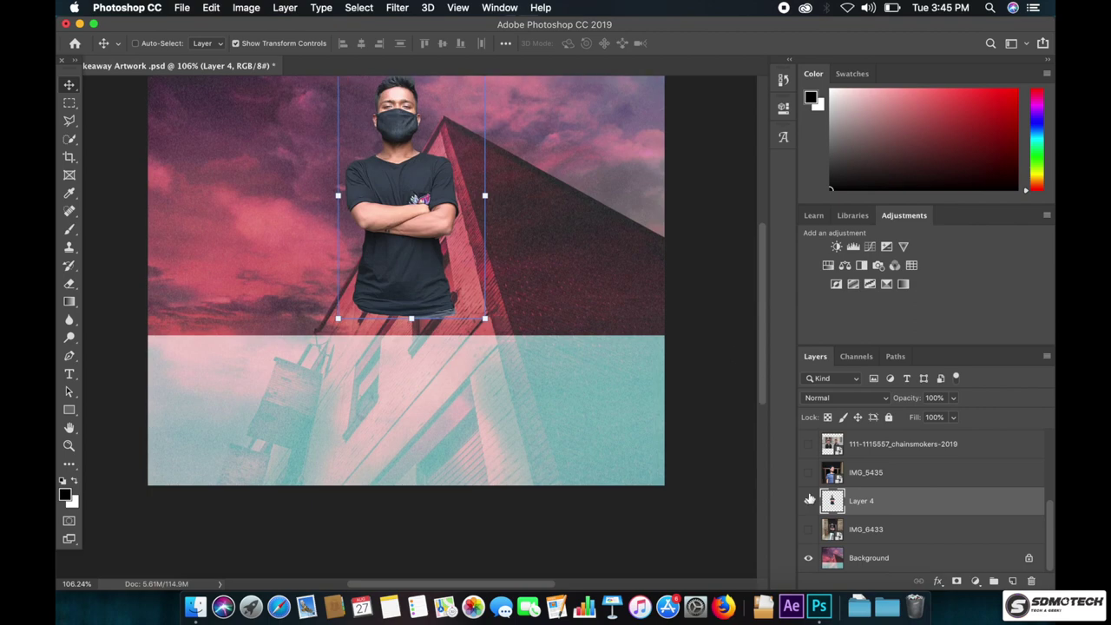
{"action": "scroll", "coordinate": [811, 502], "scroll_direction": "up", "scroll_amount": 1}
{"action": "left_click_drag", "start_coordinate": [809, 511], "coordinate": [810, 480]}
{"action": "scroll", "coordinate": [812, 469], "scroll_direction": "up", "scroll_amount": 3}
{"action": "left_click_drag", "start_coordinate": [811, 529], "coordinate": [809, 474]}
- Show the jacket-wearing man on Layer 2 after briefly previewing the wp1874768 layer
{"action": "left_click", "coordinate": [809, 436]}
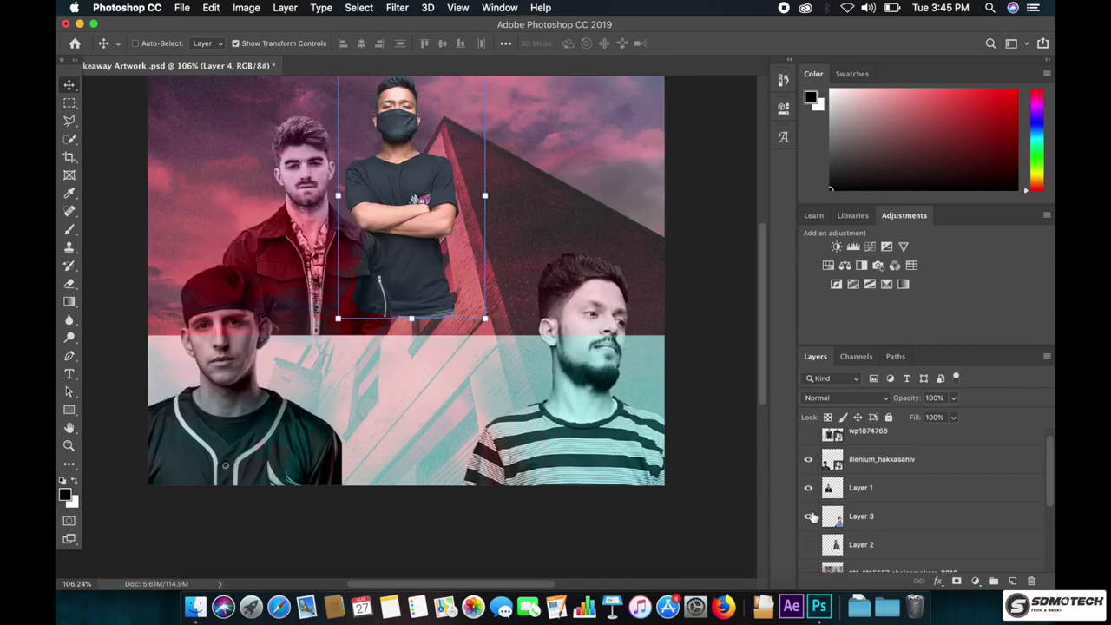
{"action": "left_click", "coordinate": [808, 544]}
{"action": "scroll", "coordinate": [382, 235], "scroll_direction": "up", "scroll_amount": 3}
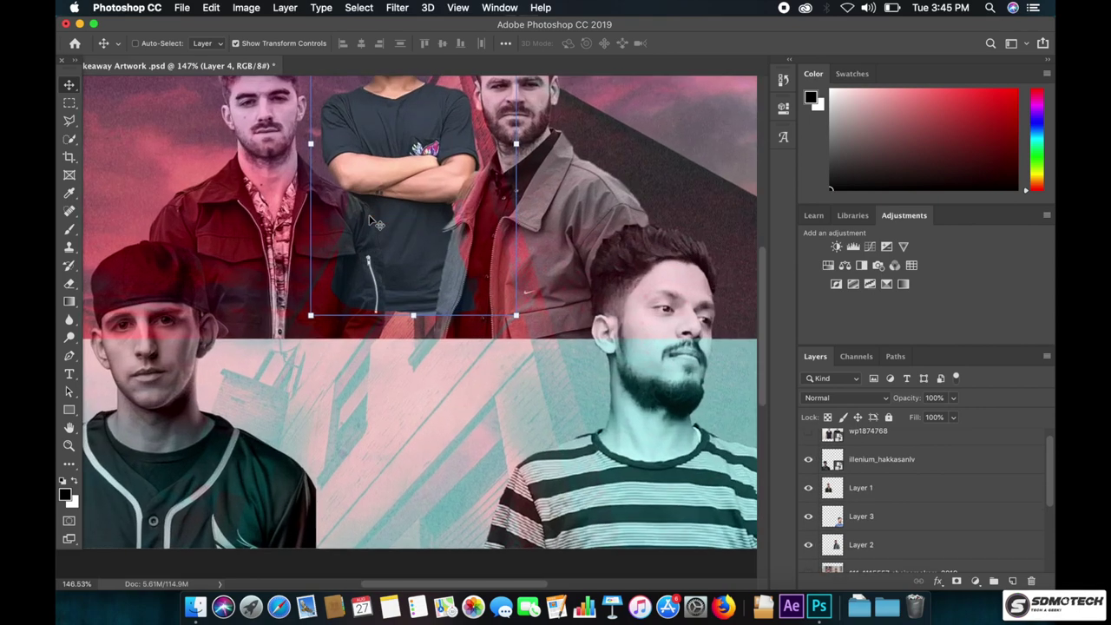
{"action": "scroll", "coordinate": [373, 230], "scroll_direction": "up", "scroll_amount": 2}
{"action": "scroll", "coordinate": [369, 227], "scroll_direction": "down", "scroll_amount": 5}
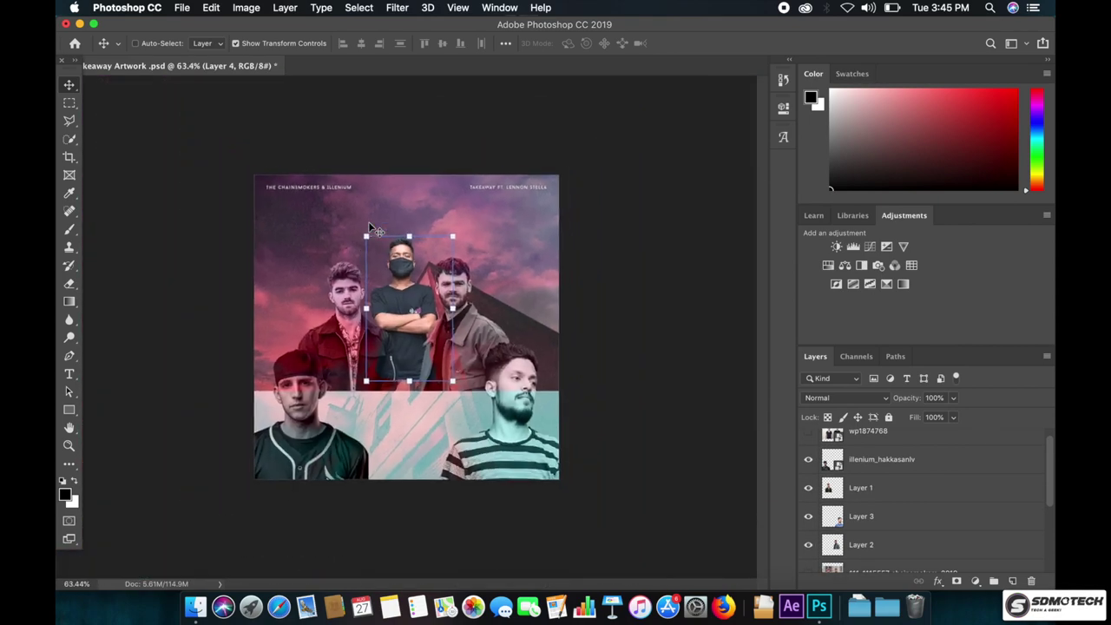
- Scale the masked man to about 114% and place him between the top two men
{"action": "key", "text": "ctrl+t"}
{"action": "left_click_drag", "start_coordinate": [347, 340], "coordinate": [209, 494]}
{"action": "left_click_drag", "start_coordinate": [382, 382], "coordinate": [415, 360]}
{"action": "left_click_drag", "start_coordinate": [319, 226], "coordinate": [365, 304]}
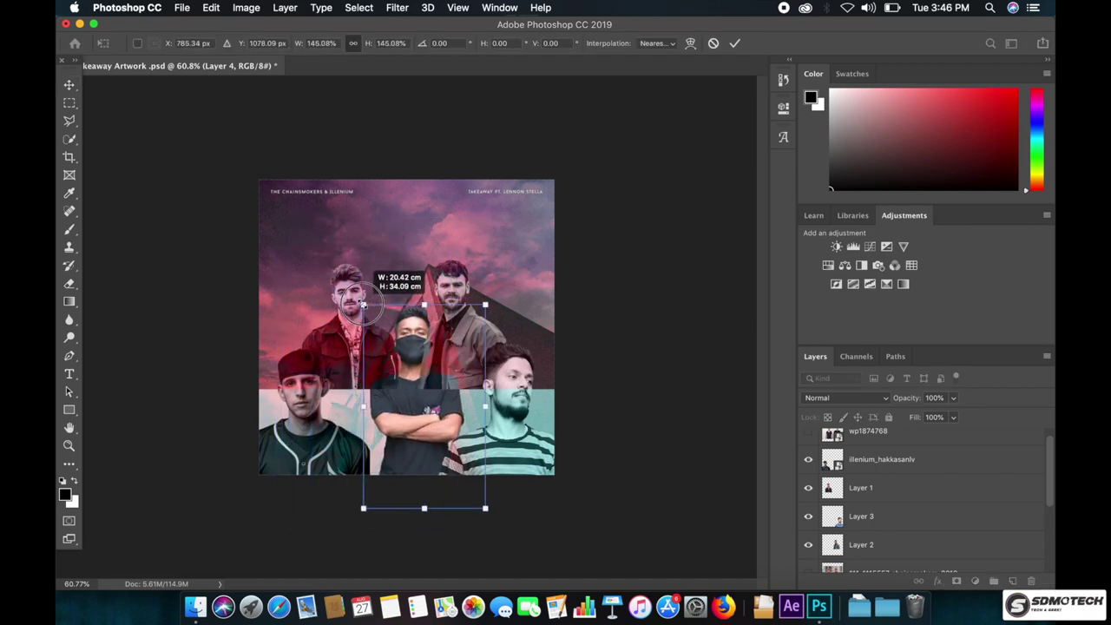
{"action": "scroll", "coordinate": [403, 302], "scroll_direction": "up", "scroll_amount": 3}
{"action": "scroll", "coordinate": [403, 301], "scroll_direction": "up", "scroll_amount": 2}
{"action": "left_click_drag", "start_coordinate": [366, 282], "coordinate": [342, 178]}
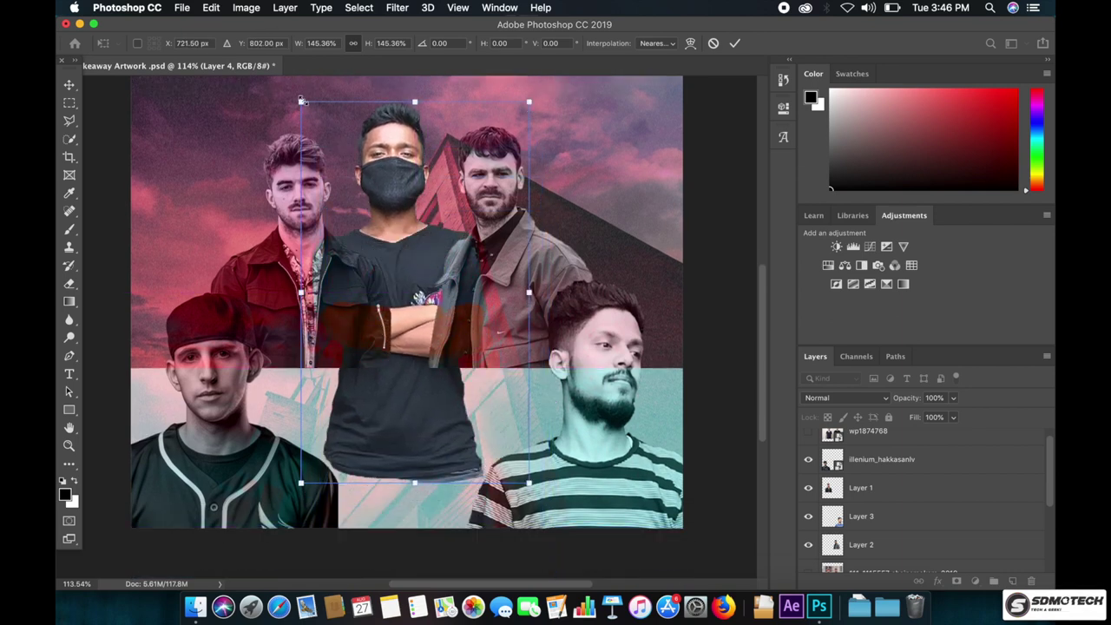
{"action": "left_click_drag", "start_coordinate": [301, 101], "coordinate": [350, 185]}
{"action": "mouse_move", "coordinate": [415, 317]}
{"action": "left_mouse_down"}
{"action": "mouse_move", "coordinate": [402, 276]}
{"action": "mouse_move", "coordinate": [383, 267]}
{"action": "left_mouse_up"}
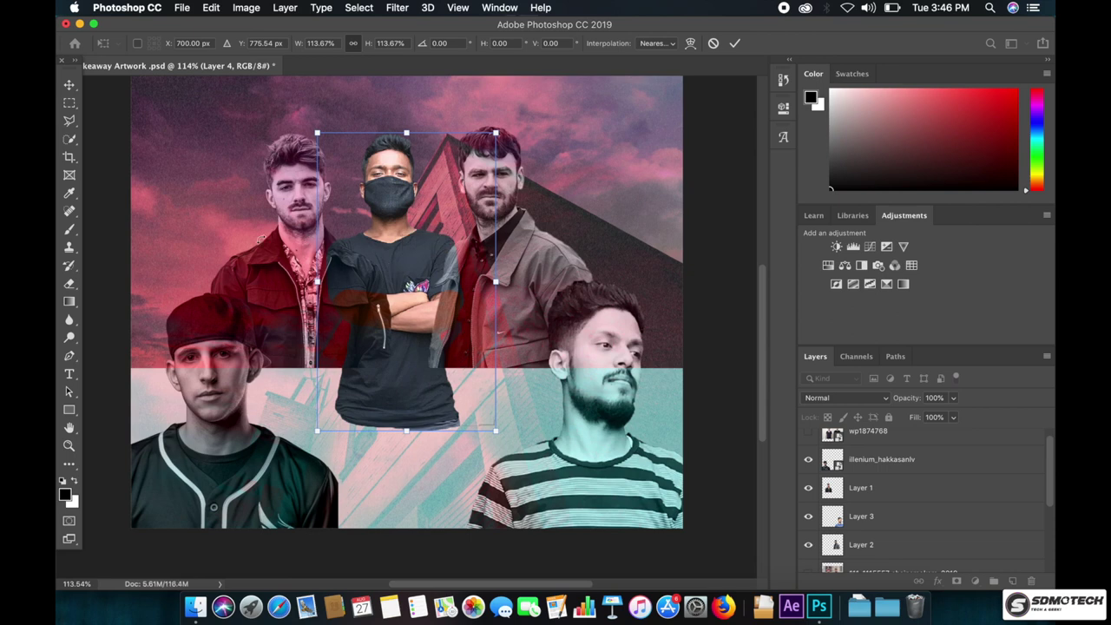
{"action": "left_click", "coordinate": [69, 85]}
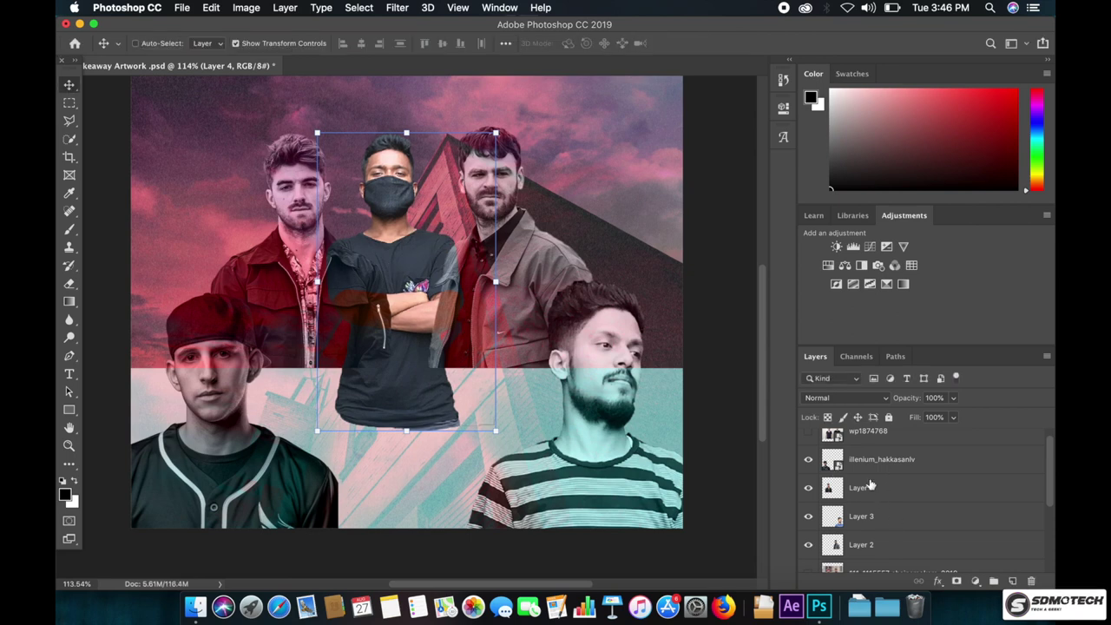
- Nudge the top-left man on Layer 1 further left
{"action": "left_click", "coordinate": [870, 485]}
{"action": "key", "text": "shift+Left"}
{"action": "key", "text": "shift+Left"}
{"action": "key", "text": "shift+Left"}
{"action": "key", "text": "shift+Left"}
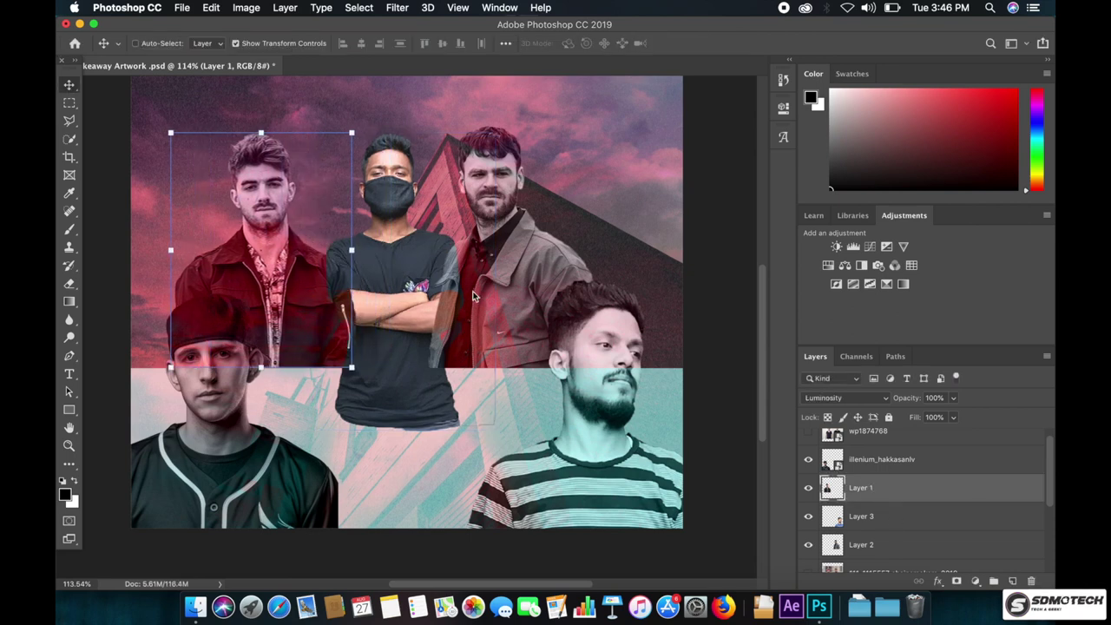
{"action": "key", "text": "shift+Left"}
{"action": "key", "text": "shift+Left"}
{"action": "key", "text": "shift+Left"}
{"action": "key", "text": "shift+Right"}
{"action": "key", "text": "shift+Right"}
{"action": "key", "text": "shift+Right"}
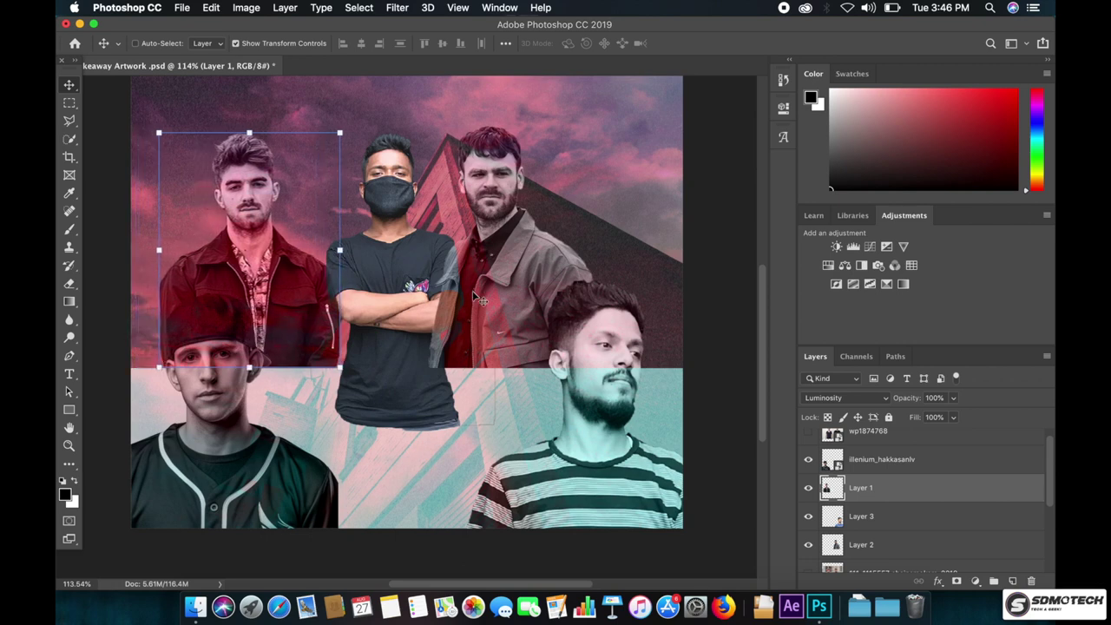
{"action": "key", "text": "shift+Left"}
{"action": "key", "text": "shift+Left"}
{"action": "key", "text": "shift+Left"}
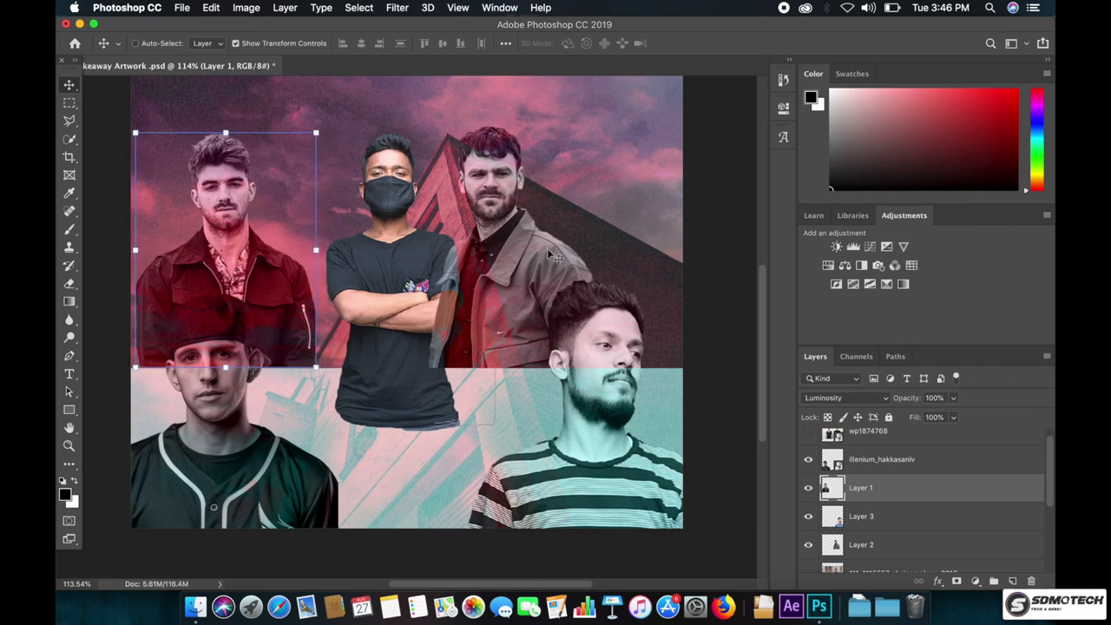
- Nudge the brown-jacket man on Layer 2 toward the right edge
{"action": "left_click", "coordinate": [873, 461]}
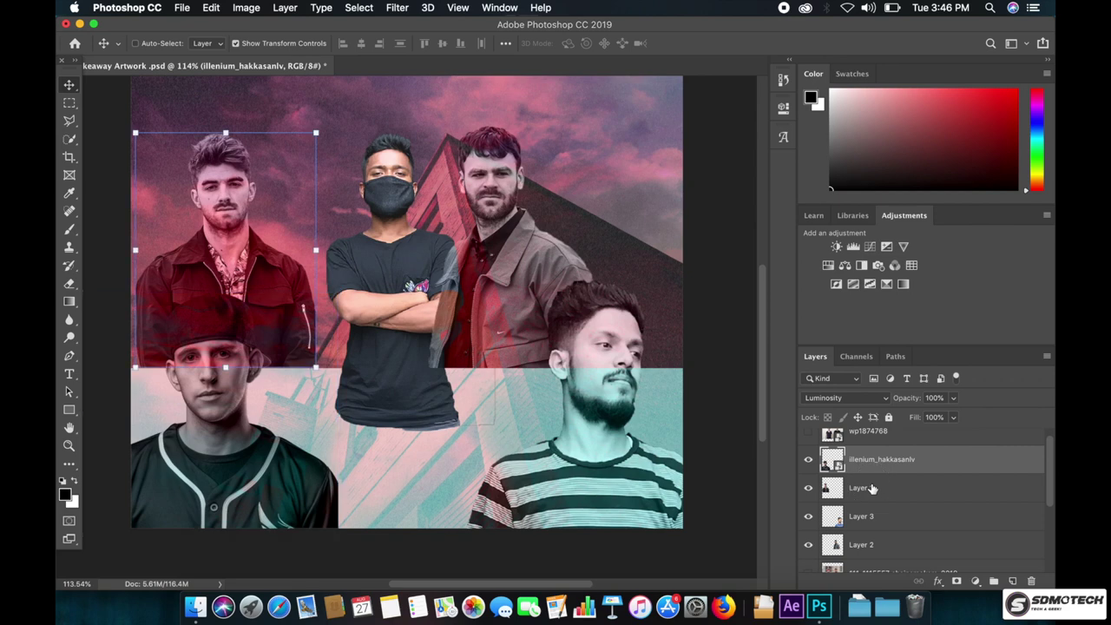
{"action": "left_click", "coordinate": [872, 488]}
{"action": "left_click", "coordinate": [861, 547]}
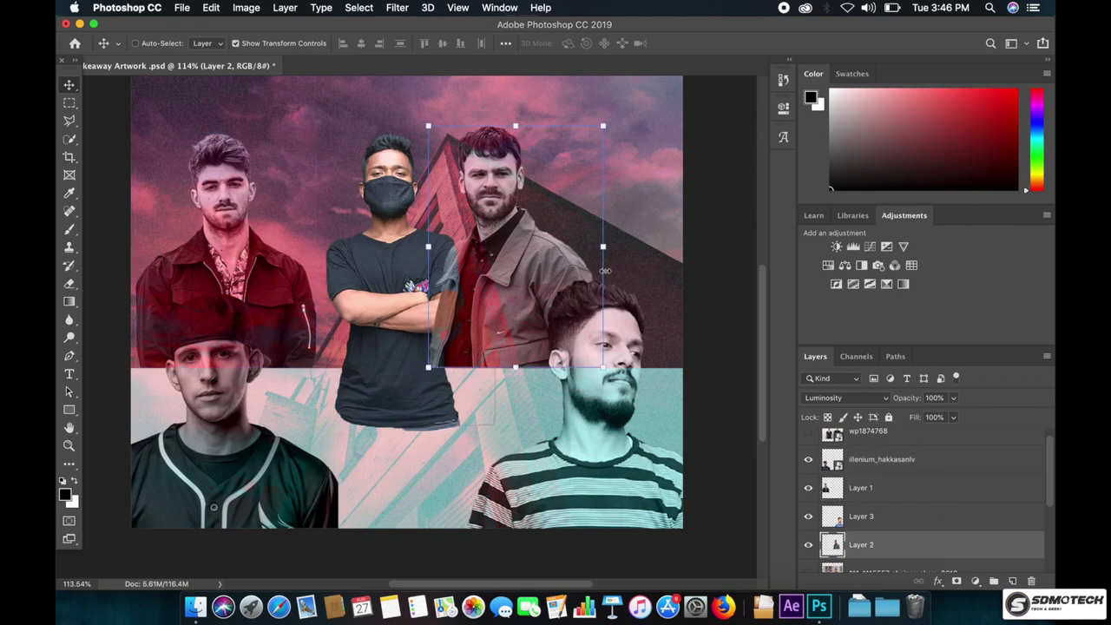
{"action": "key", "text": "shift+Right"}
{"action": "key", "text": "Right"}
{"action": "key", "text": "Right"}
{"action": "key", "text": "Right"}
{"action": "key", "text": "Right"}
{"action": "key", "text": "Right"}
{"action": "key", "text": "Right"}
{"action": "key", "text": "shift+Right"}
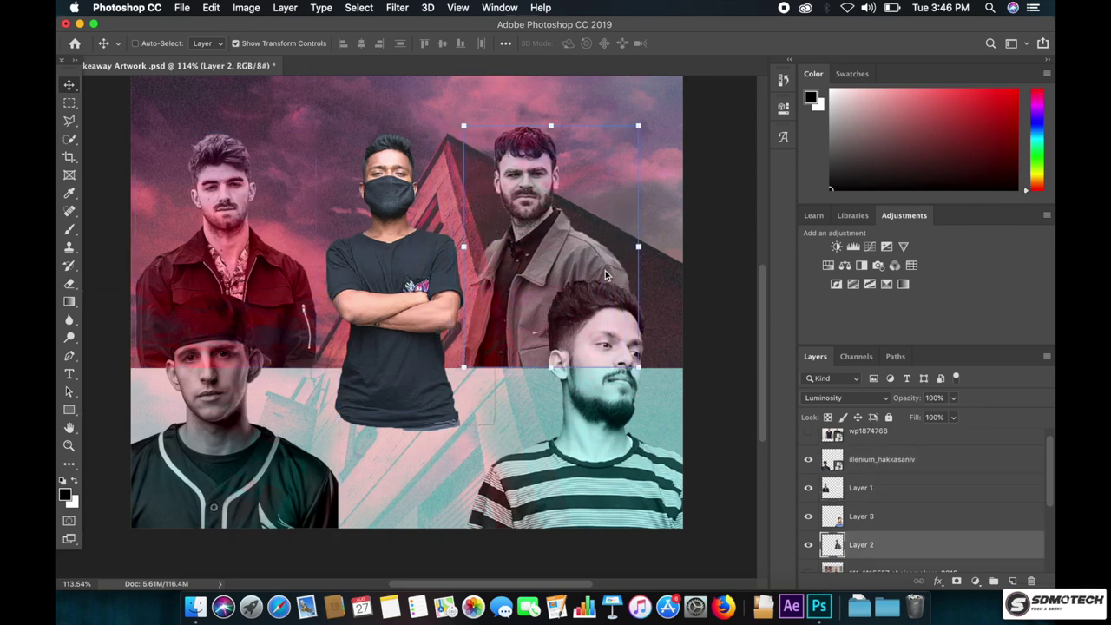
{"action": "key", "text": "shift+Right"}
{"action": "key", "text": "shift+Right"}
{"action": "key", "text": "shift+Right"}
{"action": "key", "text": "Right"}
{"action": "key", "text": "Right"}
{"action": "key", "text": "shift+Right"}
{"action": "key", "text": "Right"}
{"action": "key", "text": "Right"}
{"action": "key", "text": "Right"}
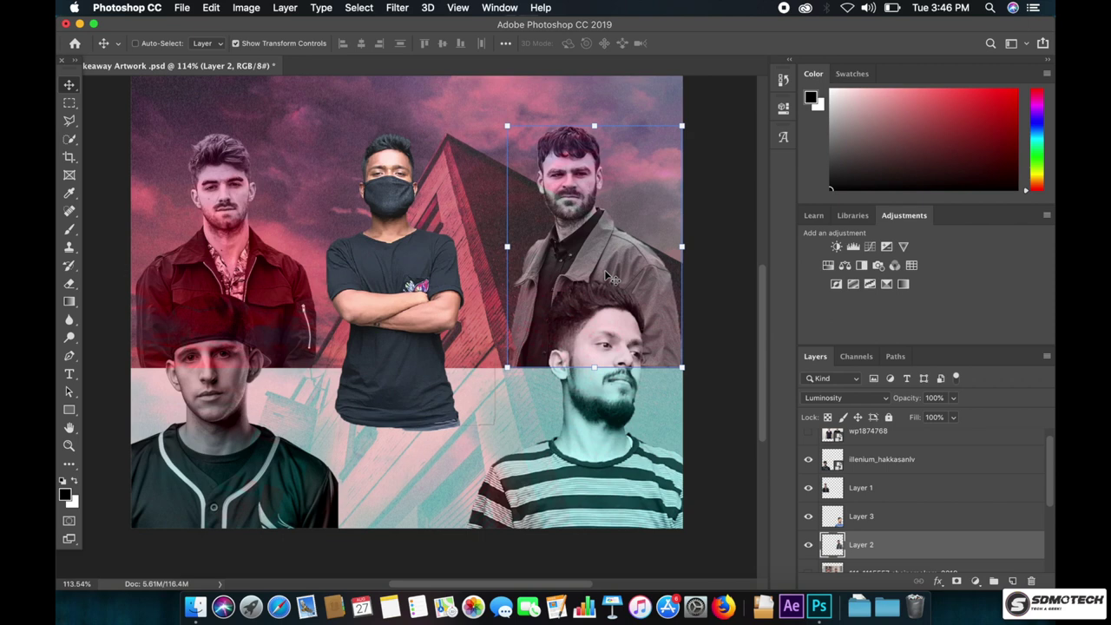
{"action": "key", "text": "Right"}
{"action": "key", "text": "Right"}
{"action": "key", "text": "Right"}
- Select the masked man's layer and shift him slightly right
{"action": "left_click", "coordinate": [864, 490]}
{"action": "left_click", "coordinate": [876, 461]}
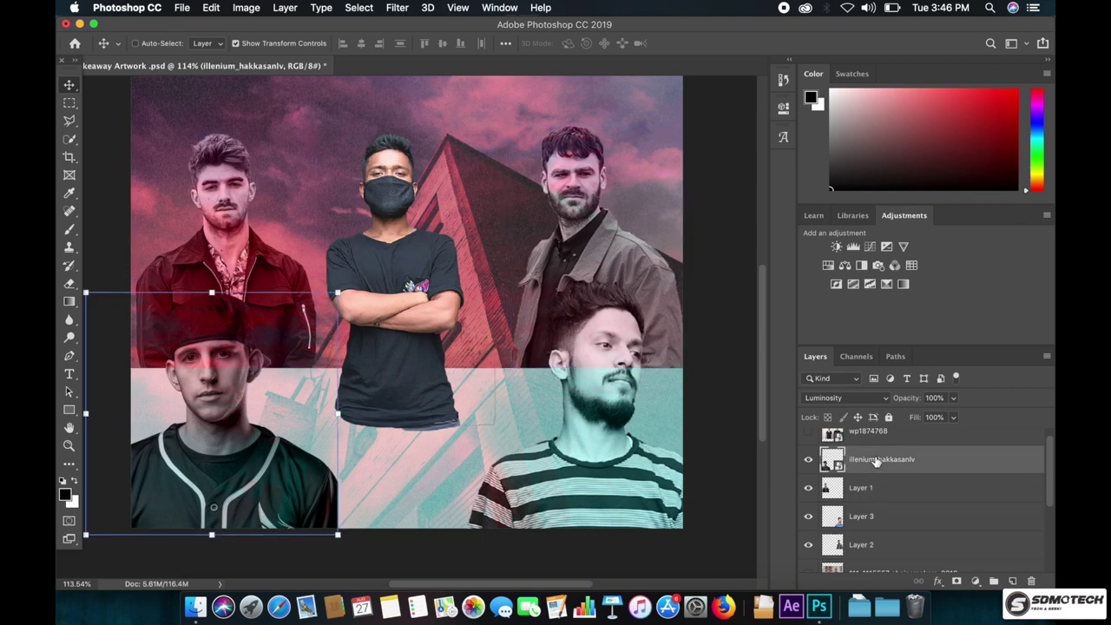
{"action": "left_click", "coordinate": [860, 552]}
{"action": "scroll", "coordinate": [878, 463], "scroll_direction": "down", "scroll_amount": 1}
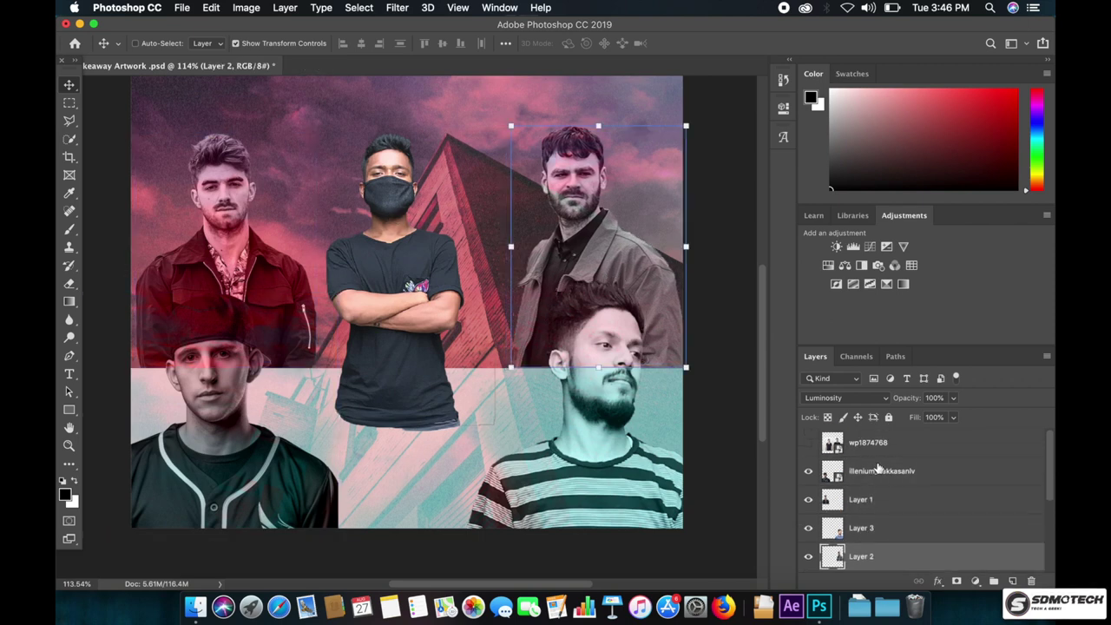
{"action": "left_click", "coordinate": [878, 434]}
{"action": "left_click", "coordinate": [876, 542]}
{"action": "left_click", "coordinate": [863, 457]}
{"action": "scroll", "coordinate": [882, 495], "scroll_direction": "down", "scroll_amount": 2}
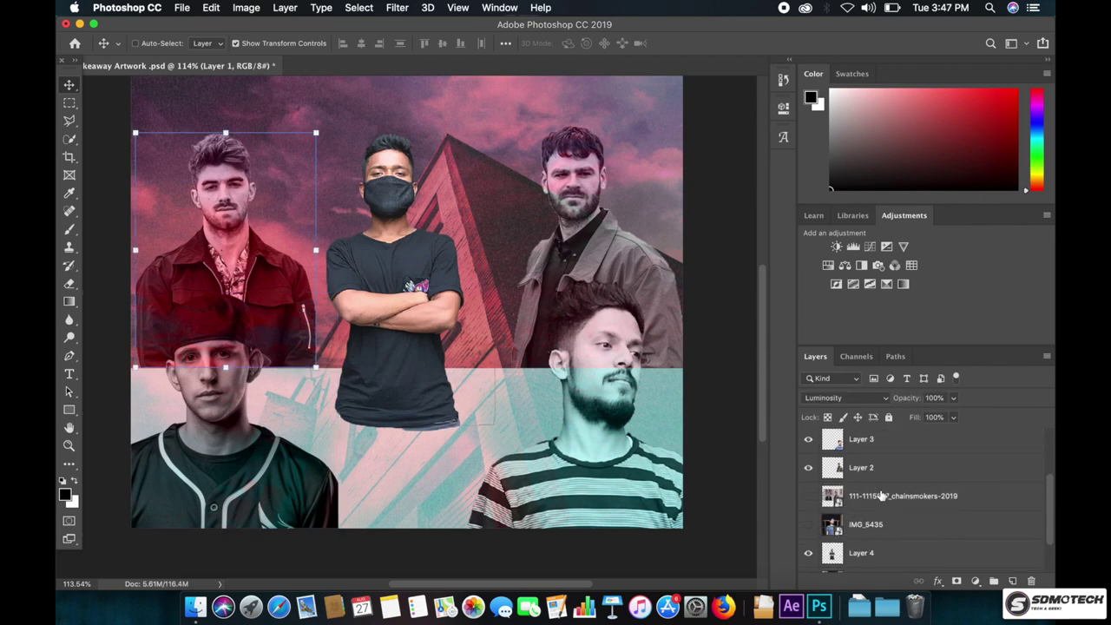
{"action": "left_click", "coordinate": [860, 552]}
{"action": "left_click_drag", "start_coordinate": [598, 383], "coordinate": [614, 386]}
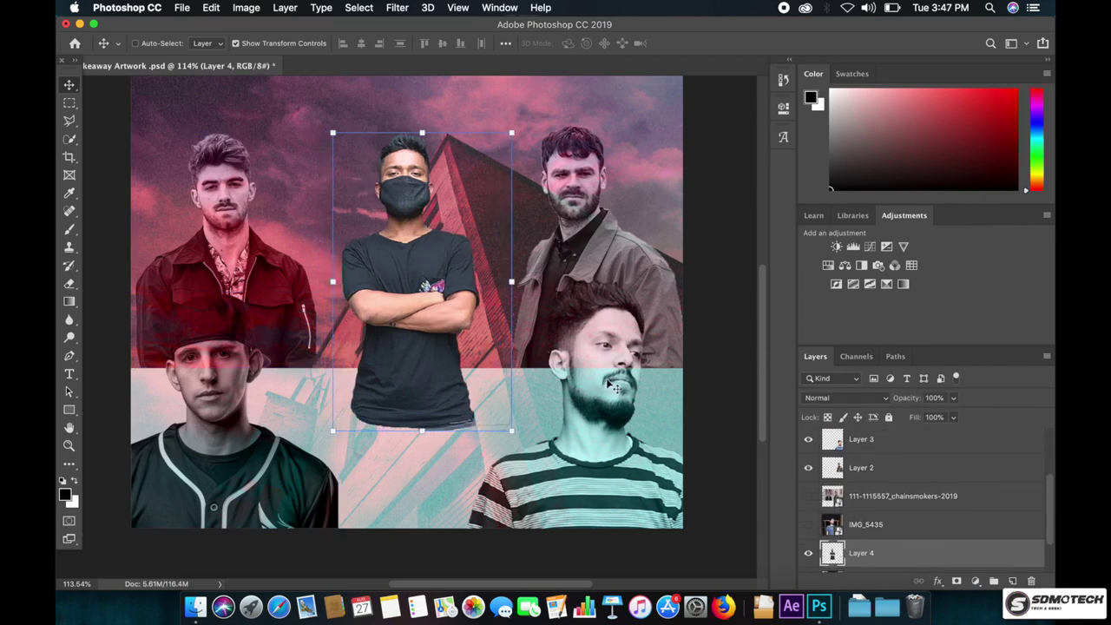
- Fine-tune the masked man's size and position, then commit the transform
{"action": "left_click_drag", "start_coordinate": [333, 133], "coordinate": [308, 90]}
{"action": "left_click_drag", "start_coordinate": [411, 195], "coordinate": [440, 227]}
{"action": "left_click_drag", "start_coordinate": [337, 122], "coordinate": [328, 111]}
{"action": "left_click_drag", "start_coordinate": [416, 200], "coordinate": [435, 243]}
{"action": "scroll", "coordinate": [435, 250], "scroll_direction": "up", "scroll_amount": 3}
{"action": "left_click_drag", "start_coordinate": [322, 119], "coordinate": [334, 111]}
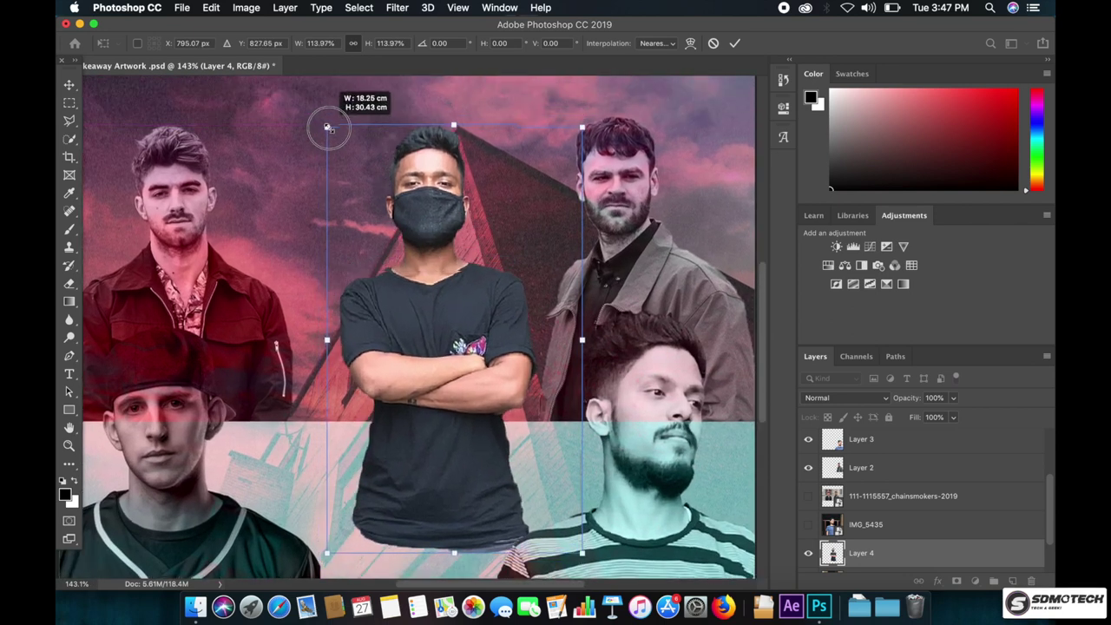
{"action": "left_click_drag", "start_coordinate": [430, 260], "coordinate": [436, 286]}
{"action": "left_click_drag", "start_coordinate": [327, 126], "coordinate": [326, 127]}
{"action": "key", "text": "Return"}
- Nudge the top-left man further left and the brown-jacket man slightly right
{"action": "scroll", "coordinate": [332, 242], "scroll_direction": "down", "scroll_amount": 1}
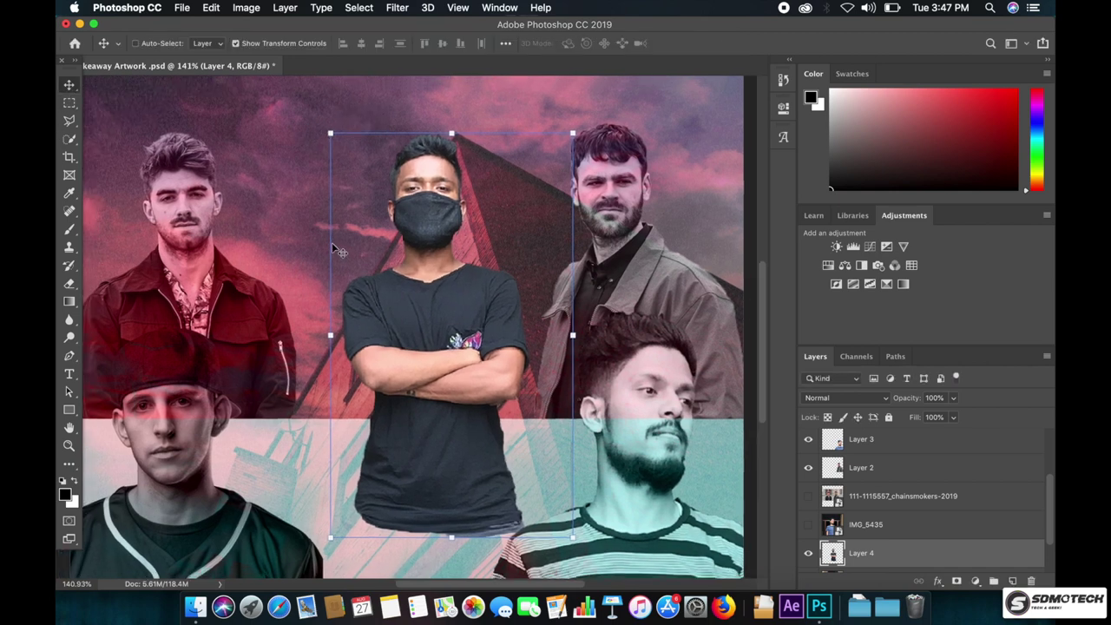
{"action": "scroll", "coordinate": [332, 242], "scroll_direction": "down", "scroll_amount": 2}
{"action": "scroll", "coordinate": [859, 471], "scroll_direction": "up", "scroll_amount": 1}
{"action": "scroll", "coordinate": [861, 473], "scroll_direction": "up", "scroll_amount": 2}
{"action": "left_click", "coordinate": [875, 491]}
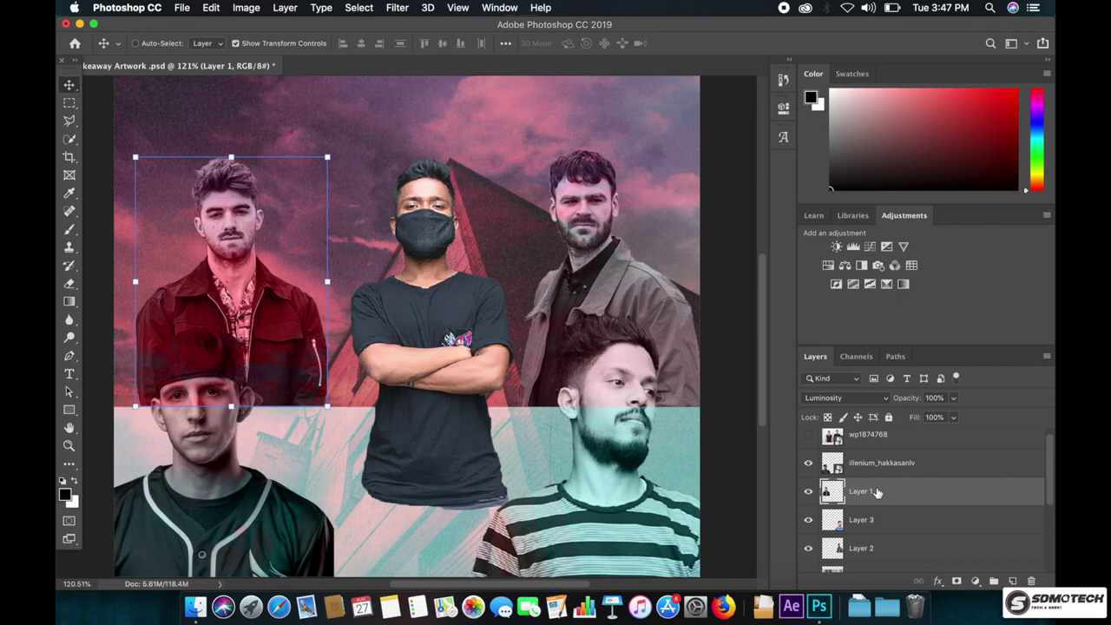
{"action": "key", "text": "shift+Left"}
{"action": "key", "text": "shift+Left"}
{"action": "key", "text": "shift+Left"}
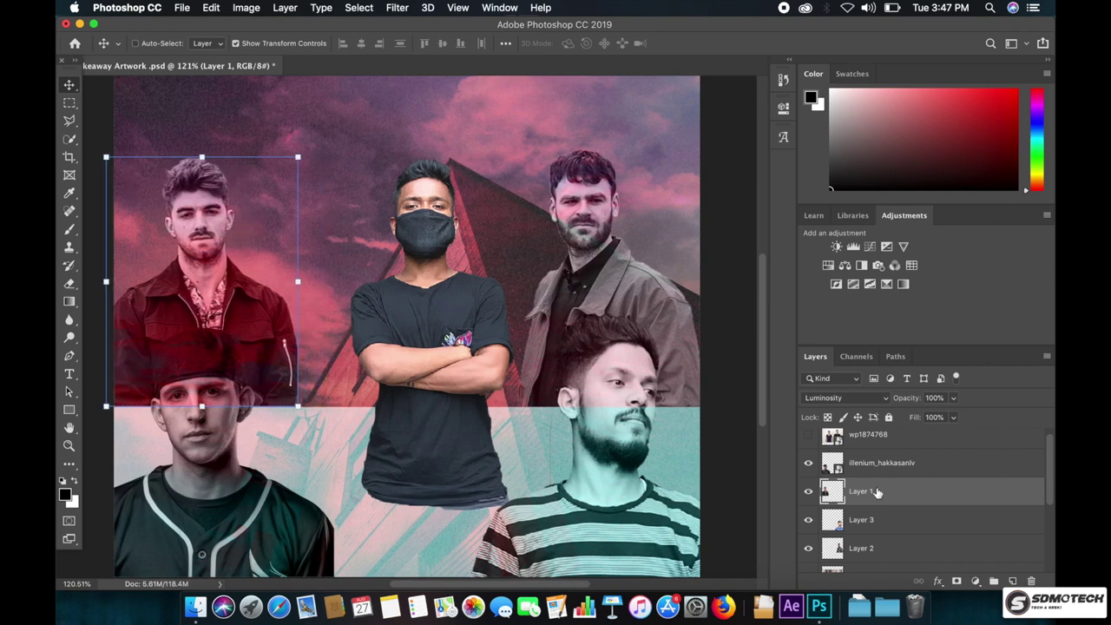
{"action": "left_click", "coordinate": [871, 549]}
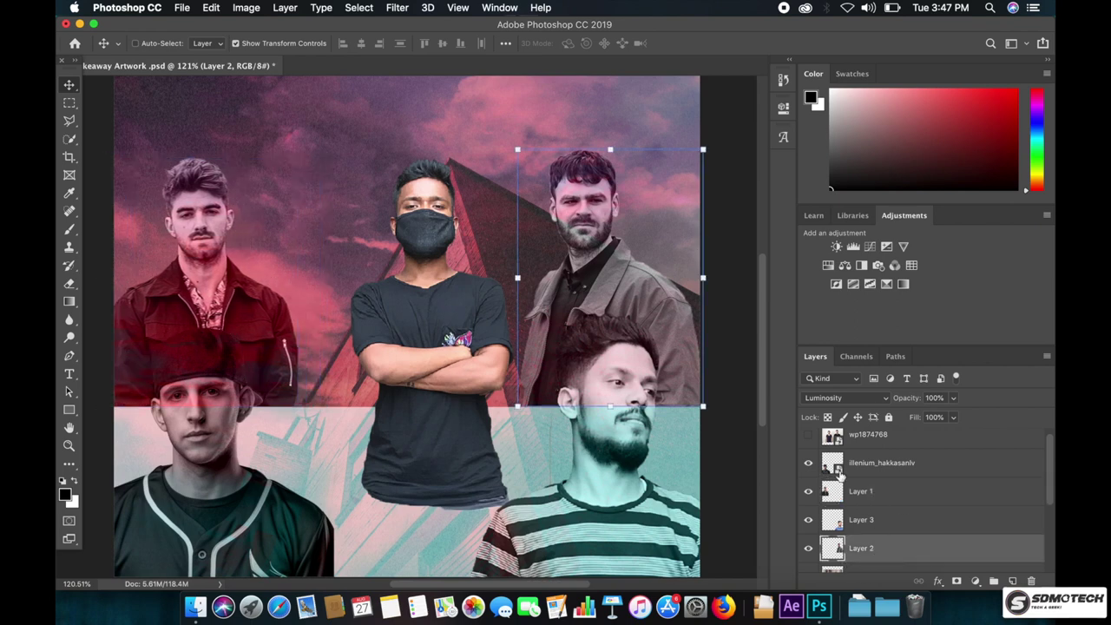
{"action": "key", "text": "shift+Right"}
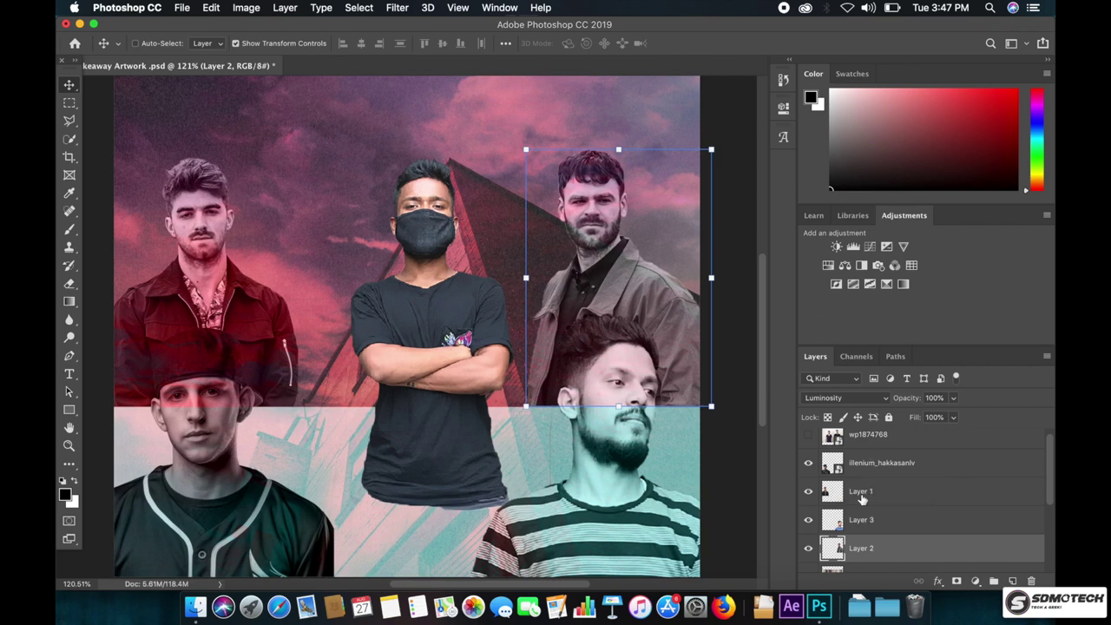
- Nudge the masked man's layer slightly left and preview its blending modes
{"action": "left_click", "coordinate": [860, 498]}
{"action": "left_click", "coordinate": [882, 464]}
{"action": "scroll", "coordinate": [882, 486], "scroll_direction": "down", "scroll_amount": 3}
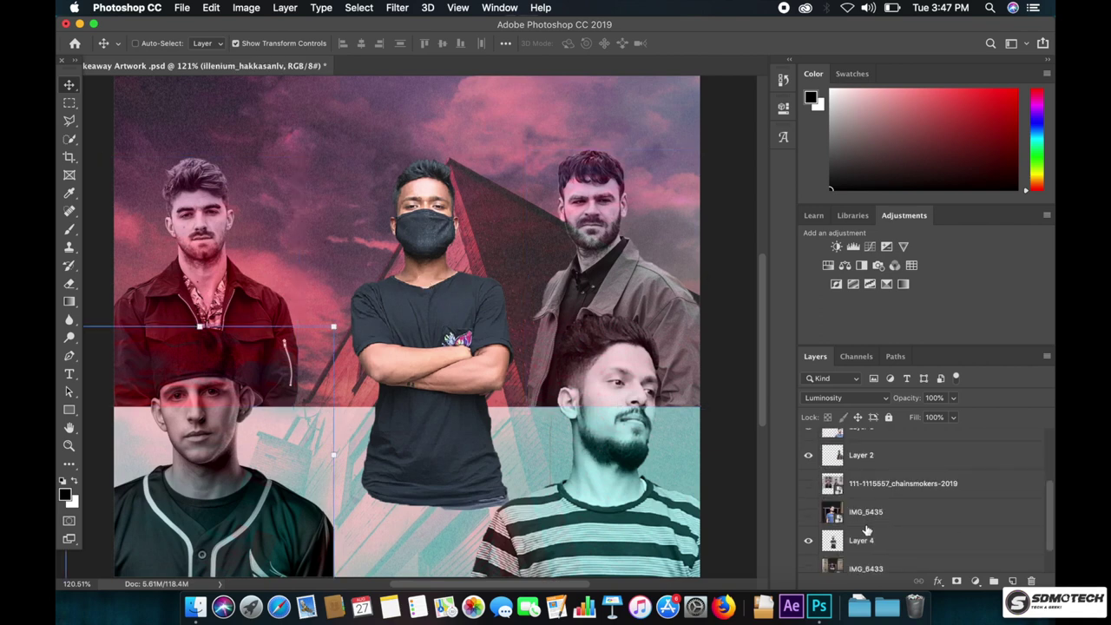
{"action": "left_click", "coordinate": [868, 540]}
{"action": "key", "text": "shift+Left"}
{"action": "left_click", "coordinate": [859, 398]}
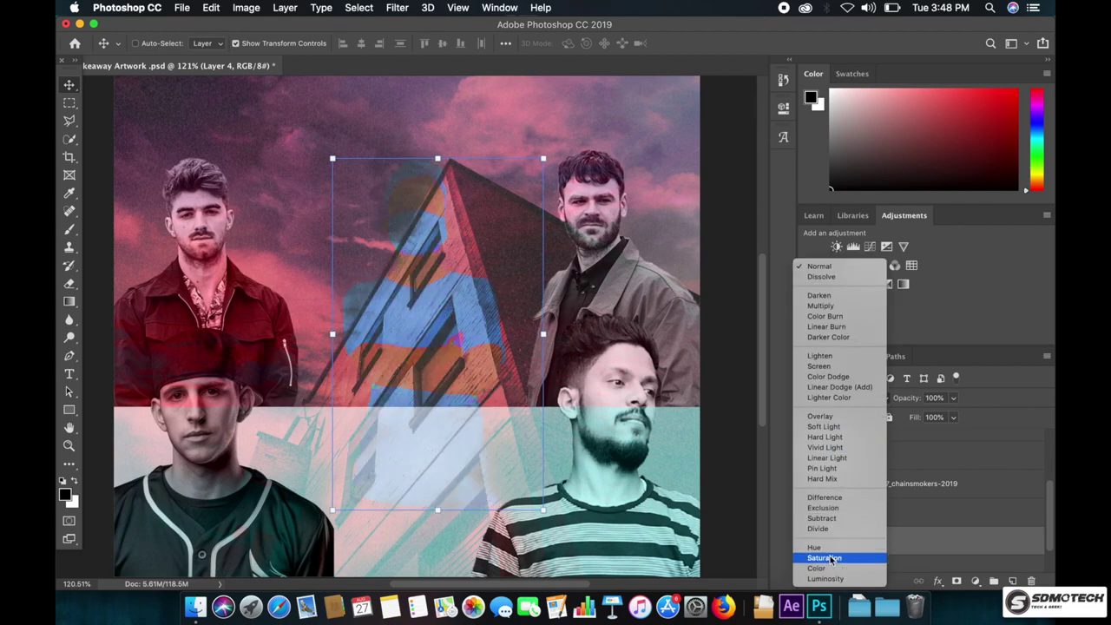
{"action": "left_click", "coordinate": [832, 577]}
{"action": "left_click", "coordinate": [866, 558]}
{"action": "scroll", "coordinate": [589, 264], "scroll_direction": "down", "scroll_amount": 3}
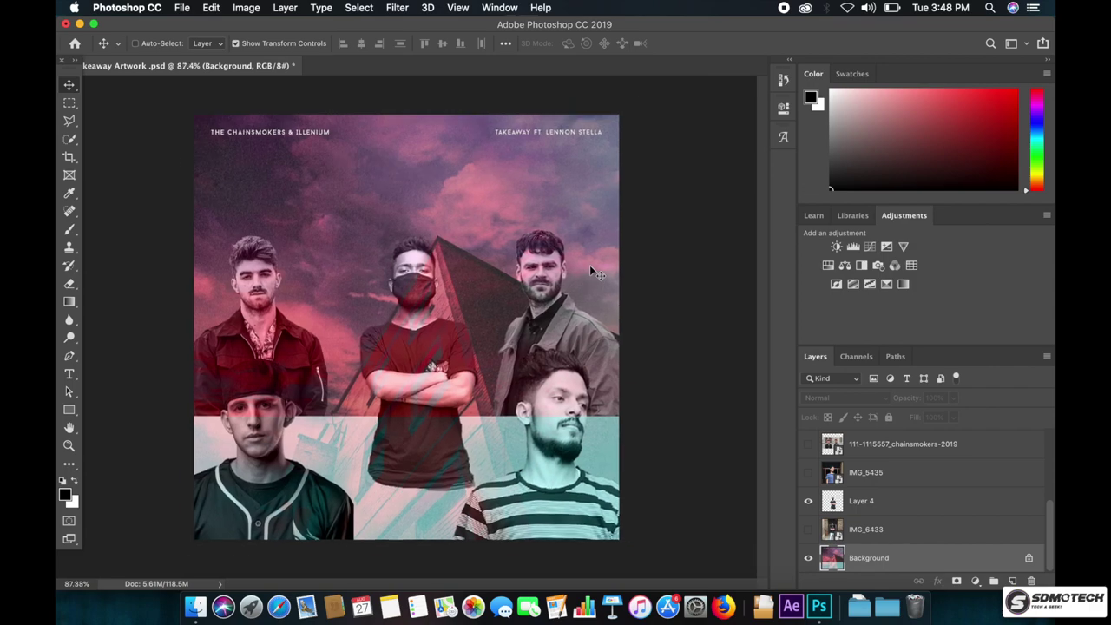
{"action": "scroll", "coordinate": [590, 265], "scroll_direction": "up", "scroll_amount": 3}
{"action": "scroll", "coordinate": [590, 265], "scroll_direction": "up", "scroll_amount": 1}
{"action": "scroll", "coordinate": [589, 265], "scroll_direction": "up", "scroll_amount": 1}
{"action": "scroll", "coordinate": [589, 265], "scroll_direction": "down", "scroll_amount": 3}
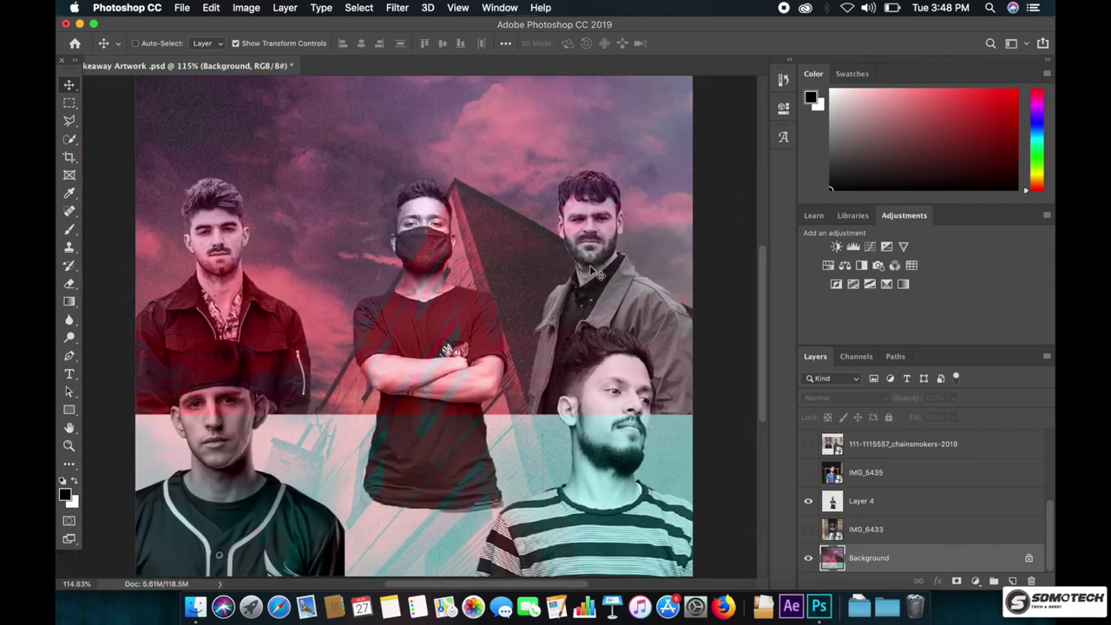
{"action": "scroll", "coordinate": [589, 264], "scroll_direction": "up", "scroll_amount": 4}
{"action": "scroll", "coordinate": [589, 265], "scroll_direction": "down", "scroll_amount": 3}
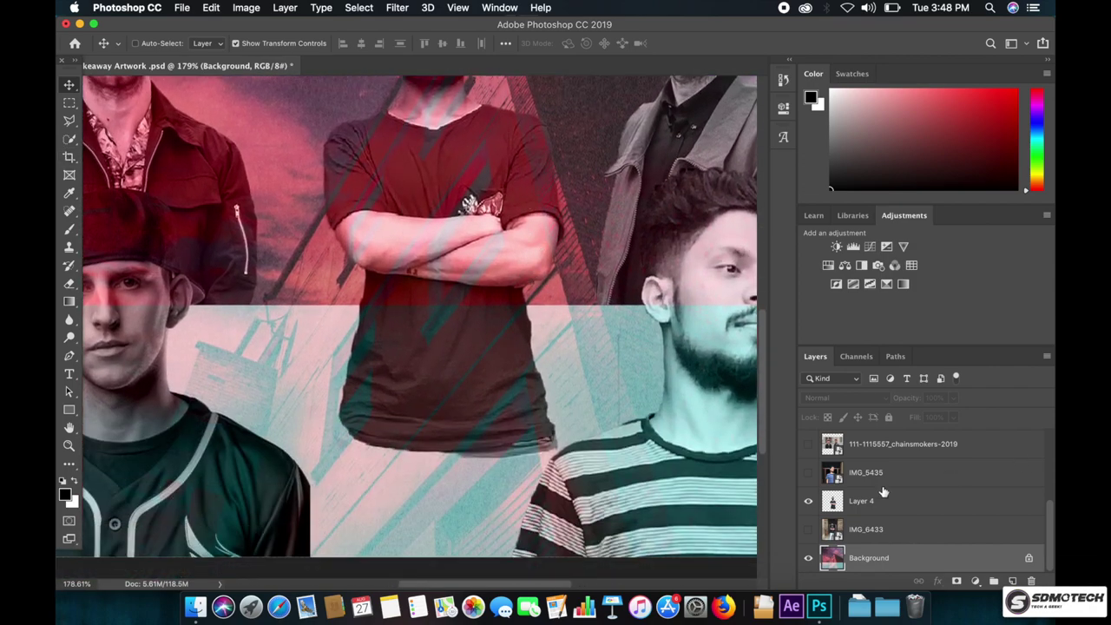
{"action": "left_click", "coordinate": [854, 382]}
{"action": "left_click", "coordinate": [865, 549]}
{"action": "left_click", "coordinate": [868, 500]}
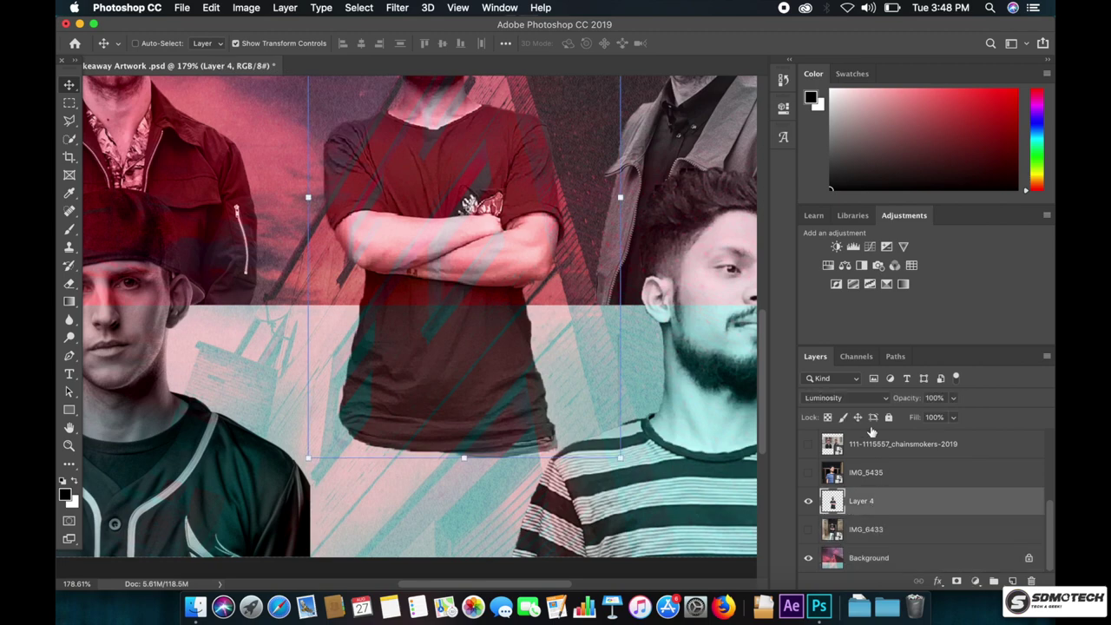
{"action": "left_click", "coordinate": [859, 398]}
{"action": "left_click", "coordinate": [821, 85]}
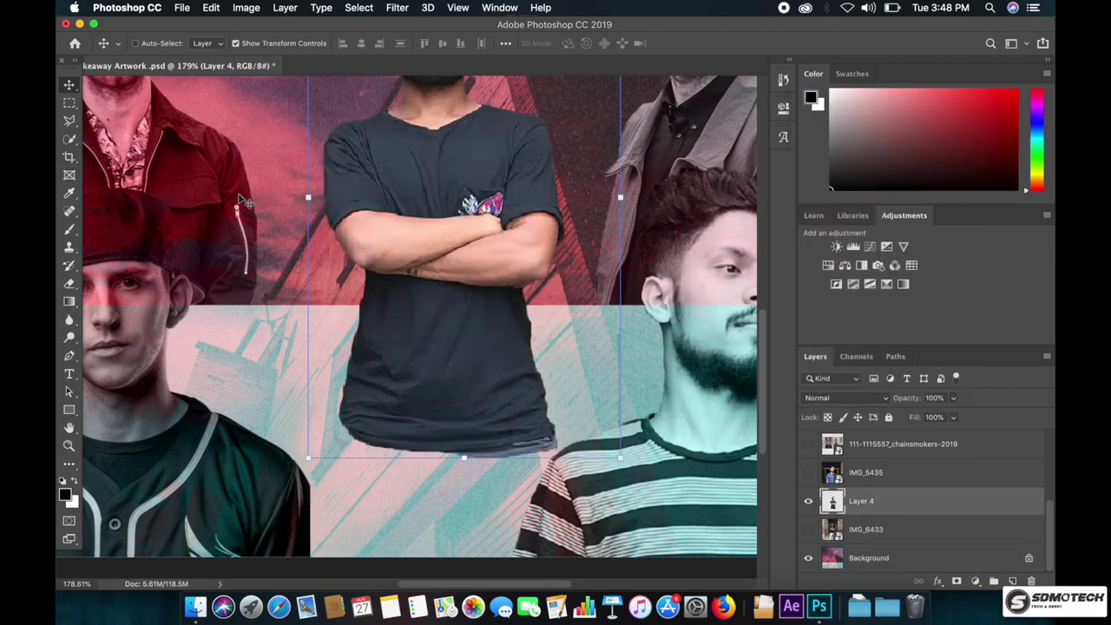
{"action": "scroll", "coordinate": [329, 194], "scroll_direction": "down", "scroll_amount": 2}
{"action": "scroll", "coordinate": [329, 194], "scroll_direction": "down", "scroll_amount": 1}
{"action": "key", "text": "m"}
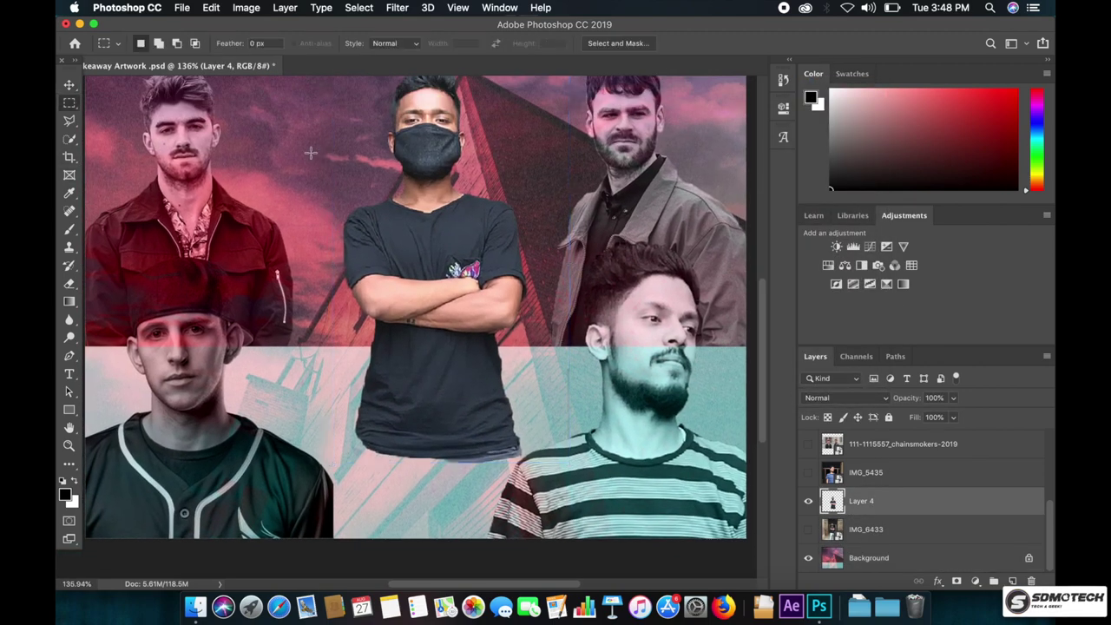
- Copy the masked man's upper body to a new layer and hide Layer 4
{"action": "scroll", "coordinate": [314, 154], "scroll_direction": "down", "scroll_amount": 1}
{"action": "mouse_move", "coordinate": [386, 111]}
{"action": "left_mouse_down"}
{"action": "mouse_move", "coordinate": [503, 243]}
{"action": "mouse_move", "coordinate": [528, 345]}
{"action": "left_mouse_up"}
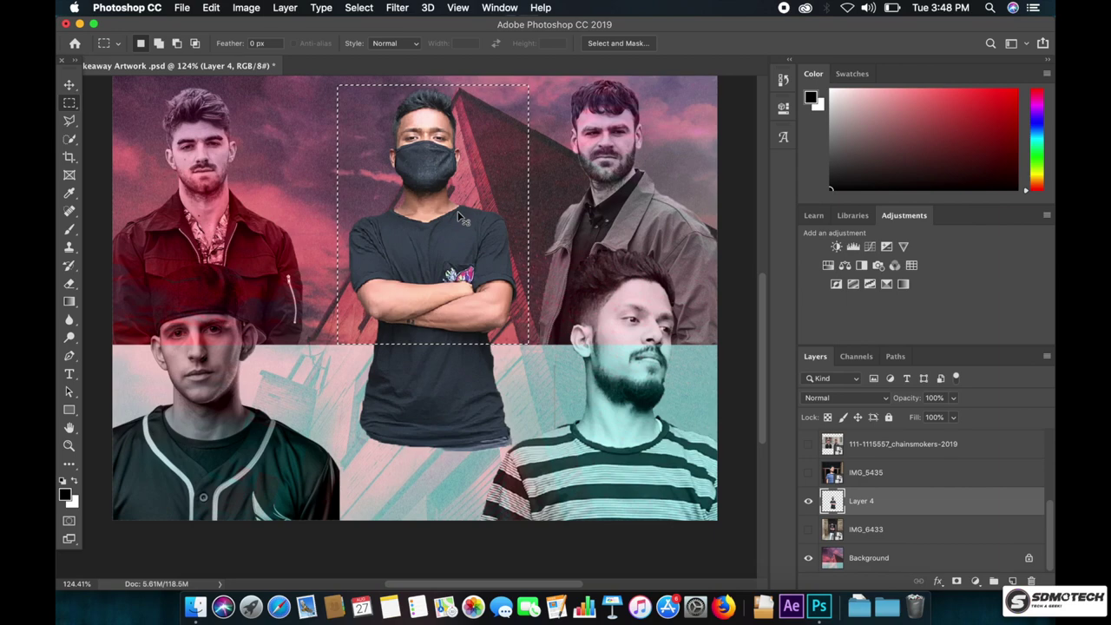
{"action": "key", "text": "super+j"}
{"action": "left_click", "coordinate": [807, 529]}
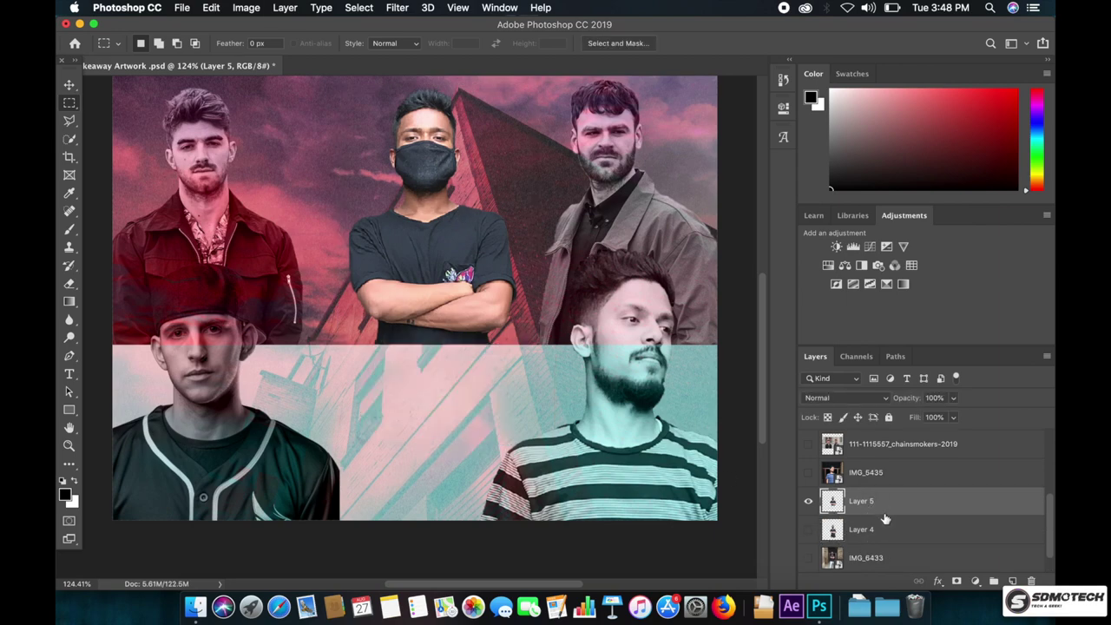
- Nudge the copied upper body on Layer 5 down one pixel
{"action": "scroll", "coordinate": [475, 158], "scroll_direction": "up", "scroll_amount": 2}
{"action": "scroll", "coordinate": [476, 159], "scroll_direction": "up", "scroll_amount": 2}
{"action": "scroll", "coordinate": [501, 384], "scroll_direction": "up", "scroll_amount": 1}
{"action": "key", "text": "v"}
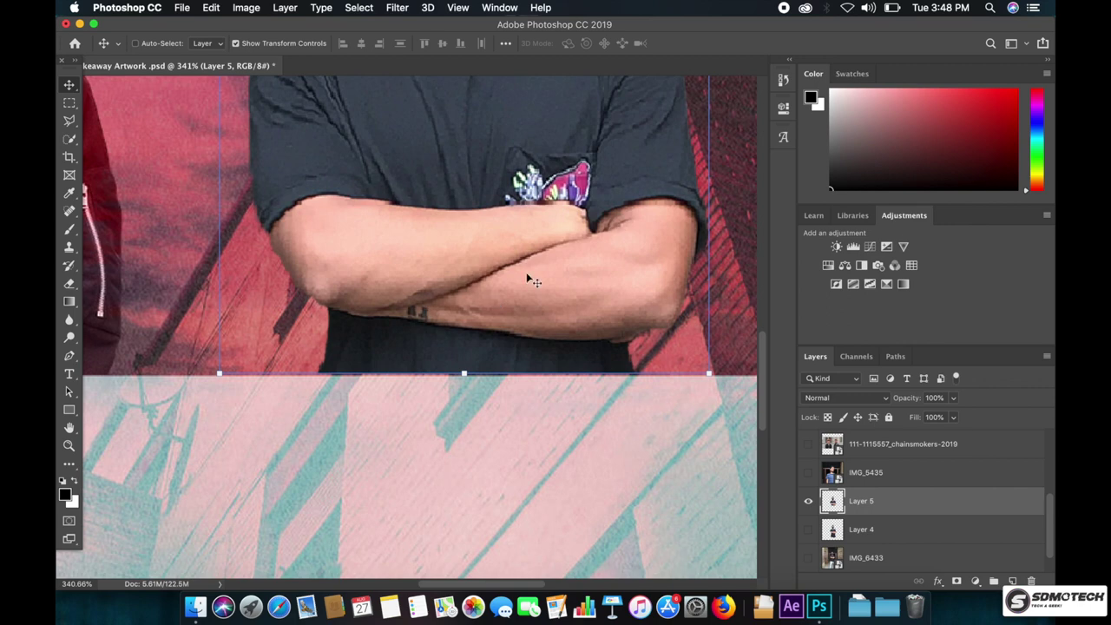
{"action": "key", "text": "Down"}
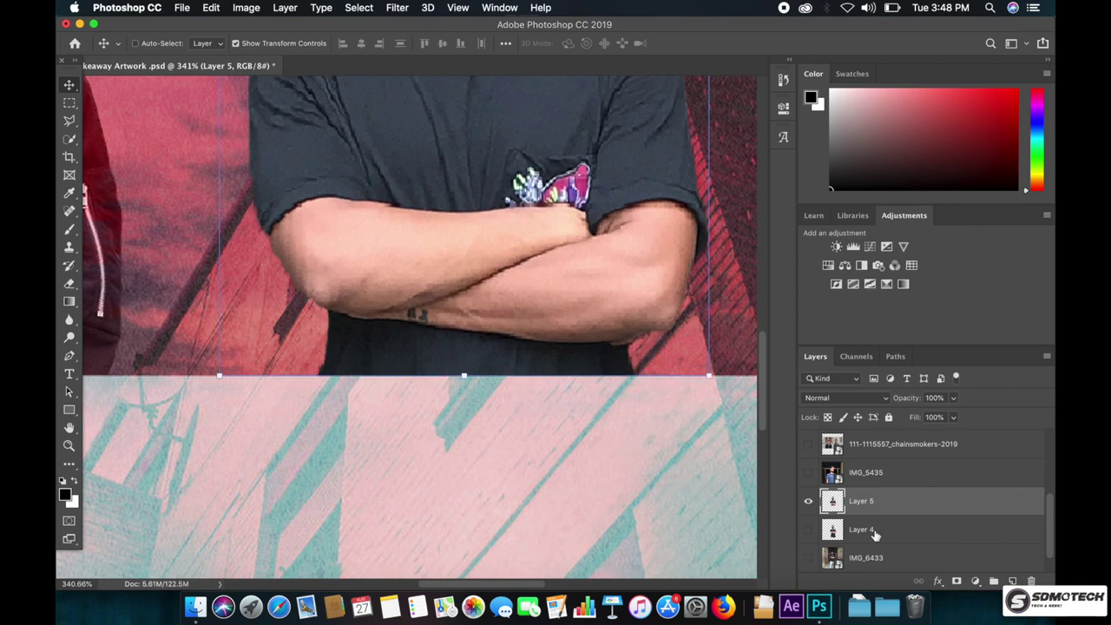
- Switch between the Background, Layer 4 and Layer 5 layers, ending on Layer 4
{"action": "scroll", "coordinate": [861, 538], "scroll_direction": "down", "scroll_amount": 1}
{"action": "left_click", "coordinate": [871, 558]}
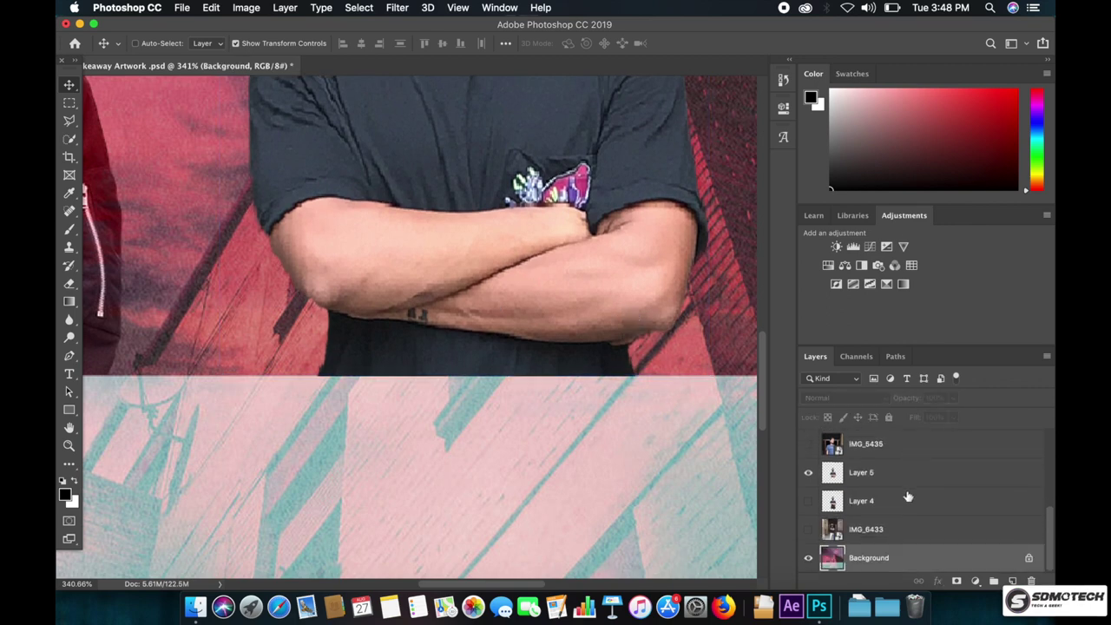
{"action": "left_click", "coordinate": [873, 504]}
{"action": "left_click", "coordinate": [878, 474]}
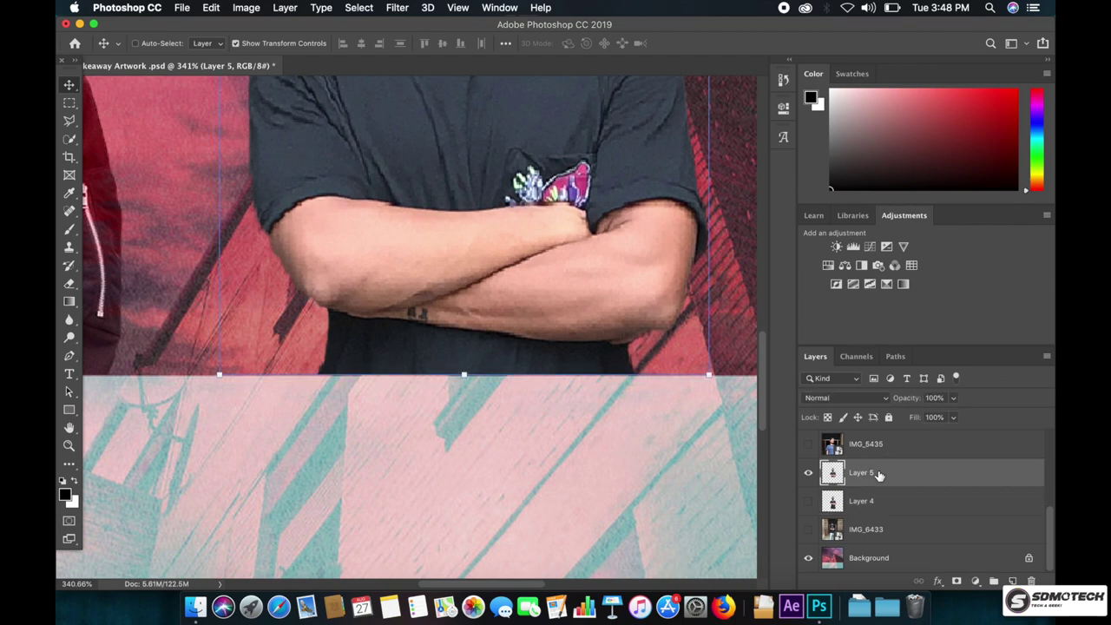
{"action": "left_click", "coordinate": [875, 503]}
{"action": "left_click", "coordinate": [873, 475]}
{"action": "left_click", "coordinate": [851, 504]}
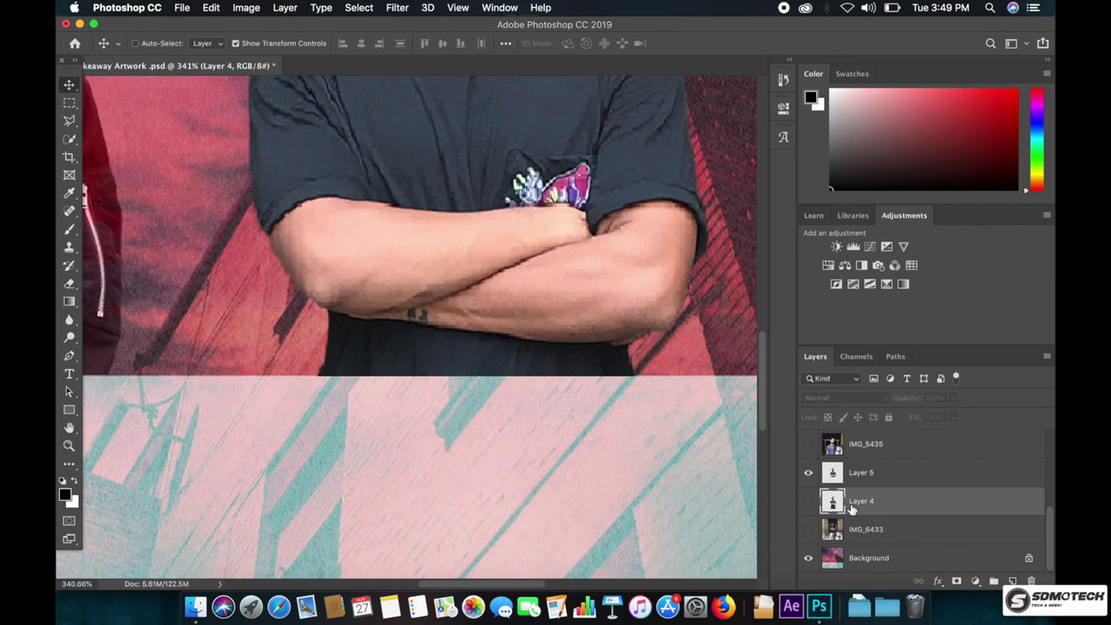
- Browse the Layers panel, checking Layer 5, IMG_6433 and Layer 4 to find the cut-out
{"action": "scroll", "coordinate": [668, 403], "scroll_direction": "down", "scroll_amount": 3}
{"action": "scroll", "coordinate": [665, 397], "scroll_direction": "down", "scroll_amount": 3}
{"action": "scroll", "coordinate": [547, 323], "scroll_direction": "up", "scroll_amount": 2}
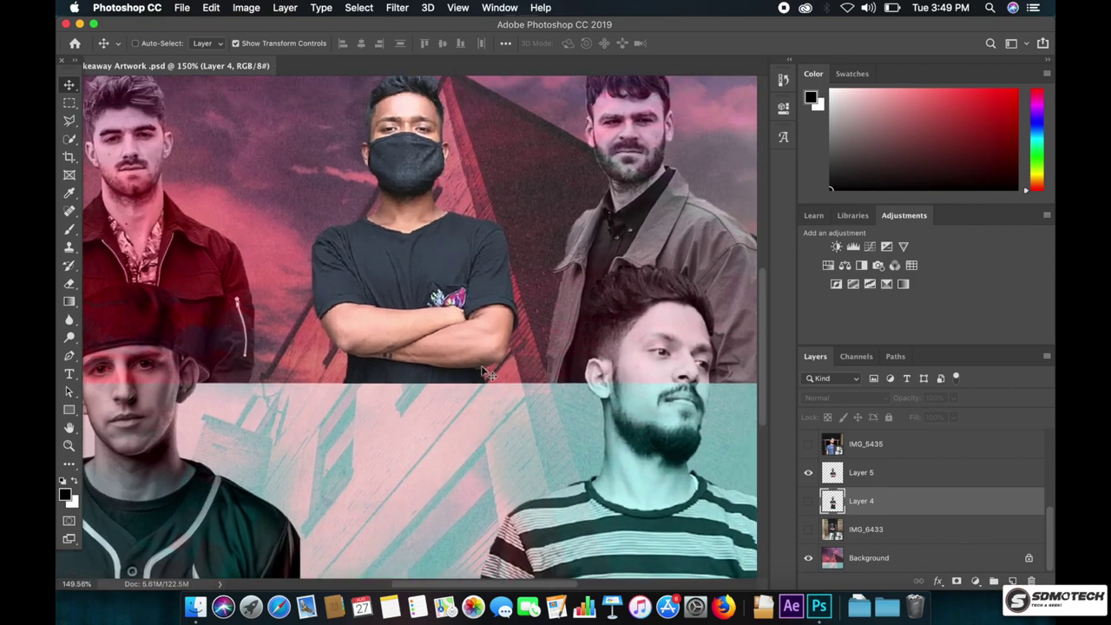
{"action": "scroll", "coordinate": [546, 323], "scroll_direction": "up", "scroll_amount": 4}
{"action": "scroll", "coordinate": [541, 318], "scroll_direction": "down", "scroll_amount": 1}
{"action": "scroll", "coordinate": [521, 321], "scroll_direction": "down", "scroll_amount": 2}
{"action": "scroll", "coordinate": [468, 354], "scroll_direction": "up", "scroll_amount": 4}
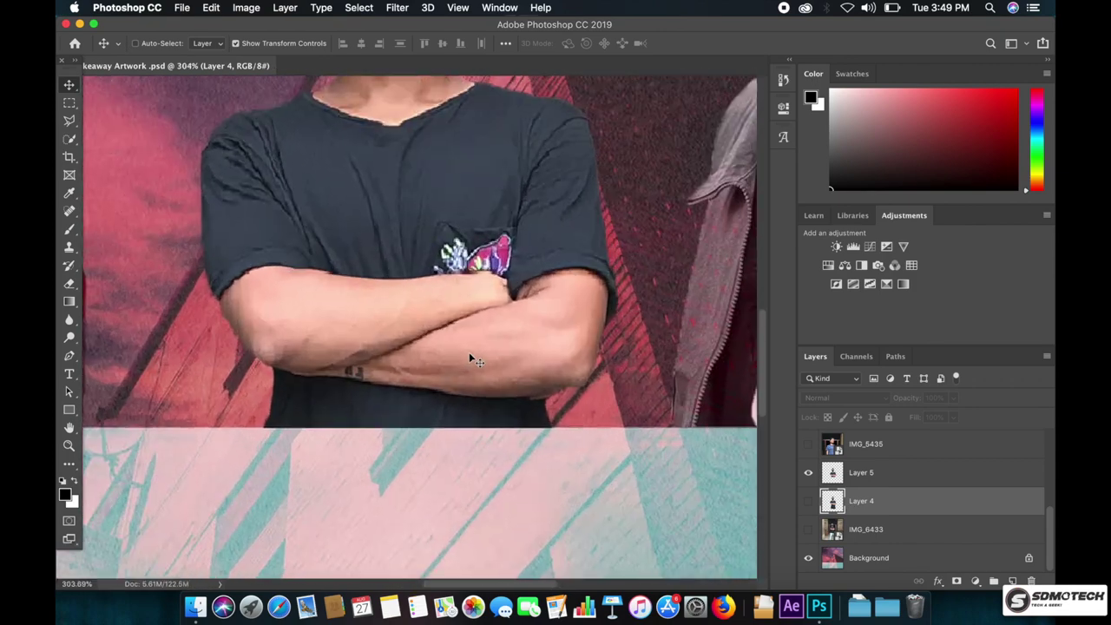
{"action": "left_click", "coordinate": [872, 476]}
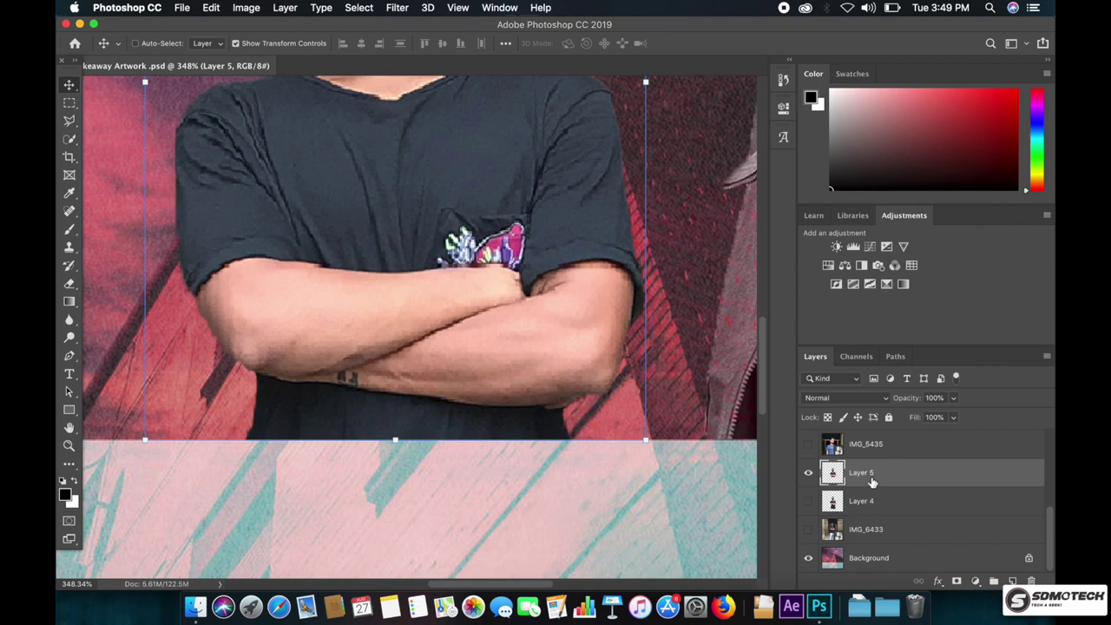
{"action": "left_click", "coordinate": [873, 531]}
{"action": "left_click", "coordinate": [862, 471]}
{"action": "left_click", "coordinate": [860, 501]}
- Set Layer 5's man cut-out blend mode to Luminosity
{"action": "scroll", "coordinate": [521, 329], "scroll_direction": "down", "scroll_amount": 2}
{"action": "scroll", "coordinate": [485, 289], "scroll_direction": "down", "scroll_amount": 2}
{"action": "scroll", "coordinate": [426, 222], "scroll_direction": "up", "scroll_amount": 2}
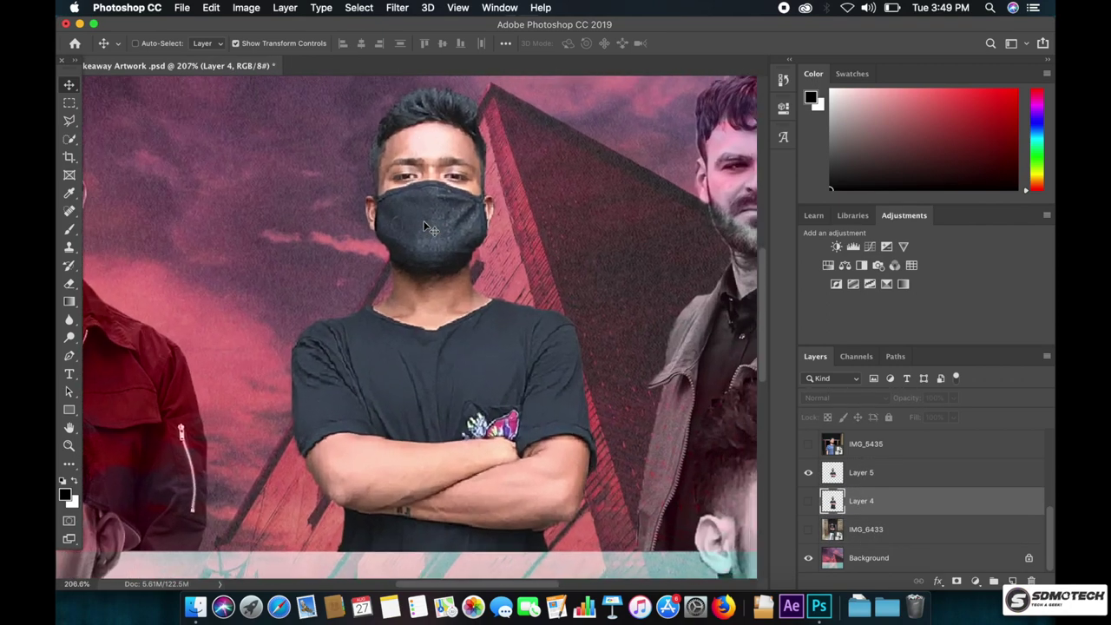
{"action": "scroll", "coordinate": [426, 222], "scroll_direction": "down", "scroll_amount": 3}
{"action": "scroll", "coordinate": [426, 228], "scroll_direction": "down", "scroll_amount": 1}
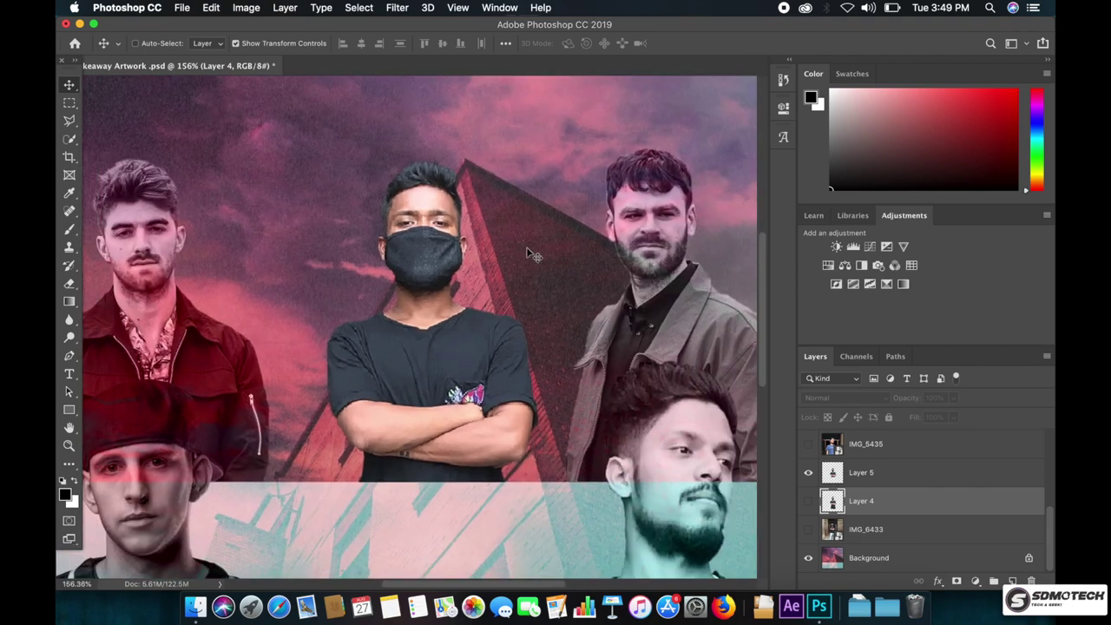
{"action": "left_click", "coordinate": [872, 474]}
{"action": "left_click", "coordinate": [846, 397]}
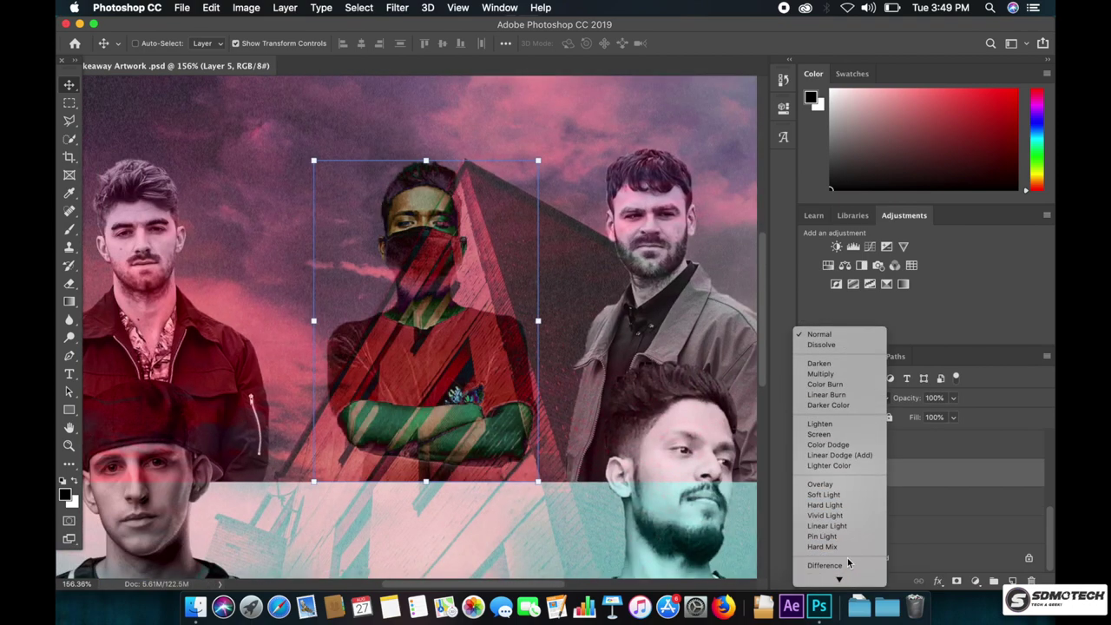
{"action": "left_click", "coordinate": [829, 579]}
{"action": "left_click", "coordinate": [868, 557]}
{"action": "scroll", "coordinate": [450, 212], "scroll_direction": "up", "scroll_amount": 2}
{"action": "scroll", "coordinate": [449, 211], "scroll_direction": "up", "scroll_amount": 1}
{"action": "scroll", "coordinate": [443, 204], "scroll_direction": "down", "scroll_amount": 3}
{"action": "scroll", "coordinate": [444, 204], "scroll_direction": "down", "scroll_amount": 2}
{"action": "scroll", "coordinate": [443, 204], "scroll_direction": "down", "scroll_amount": 1}
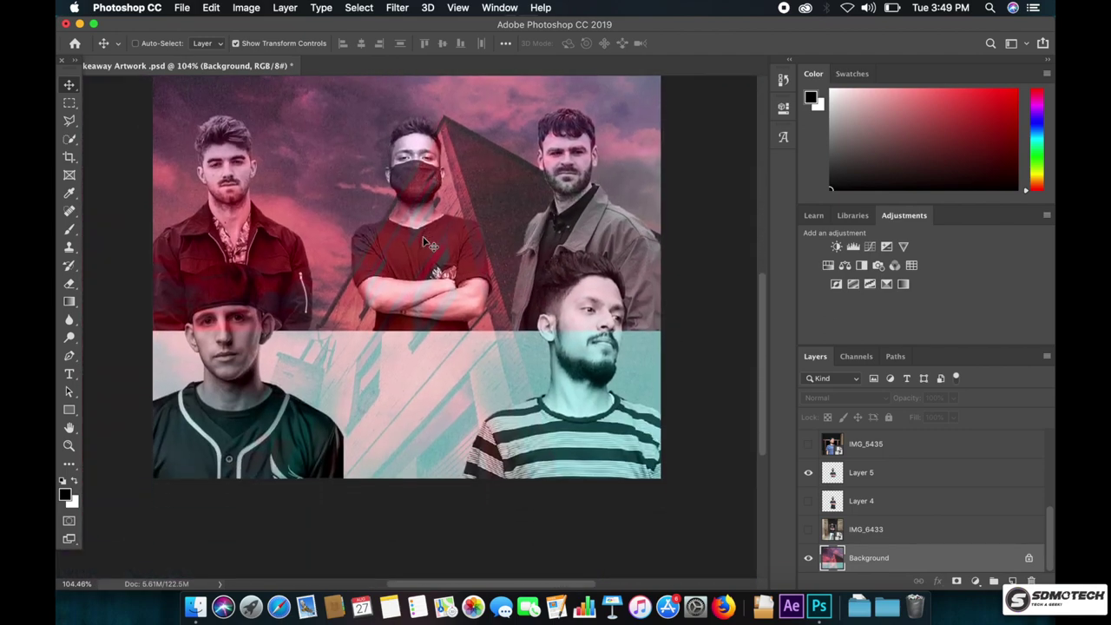
{"action": "scroll", "coordinate": [425, 243], "scroll_direction": "down", "scroll_amount": 1}
{"action": "scroll", "coordinate": [425, 243], "scroll_direction": "up", "scroll_amount": 1}
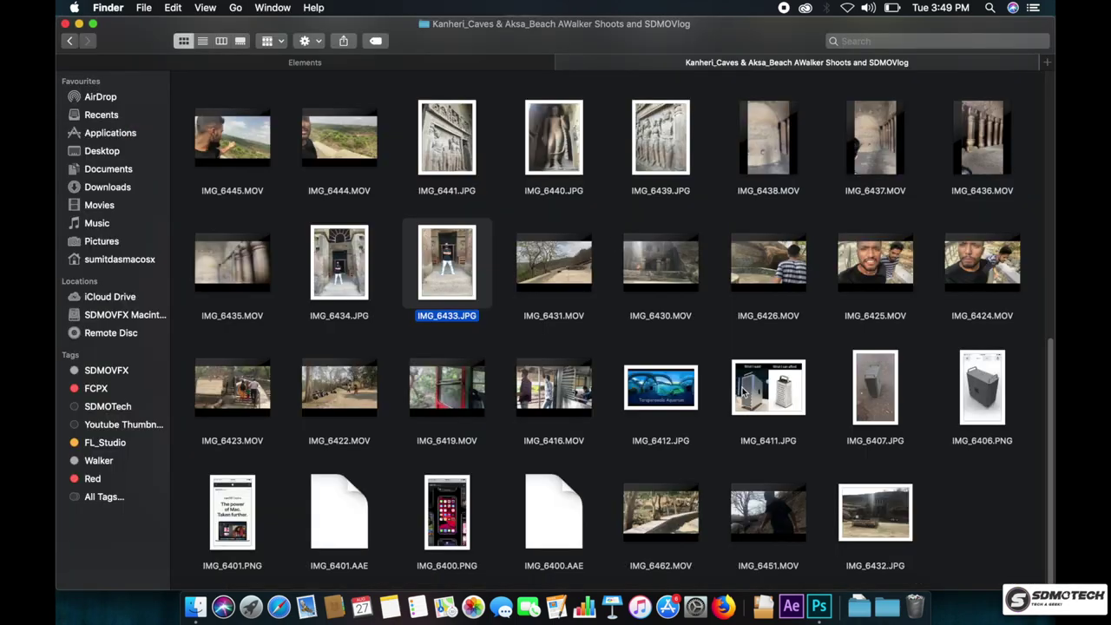
- Quick Look through the Elements folder images, including Polaroid - Single.jpg and wp4127117.jpg
{"action": "left_click", "coordinate": [382, 66]}
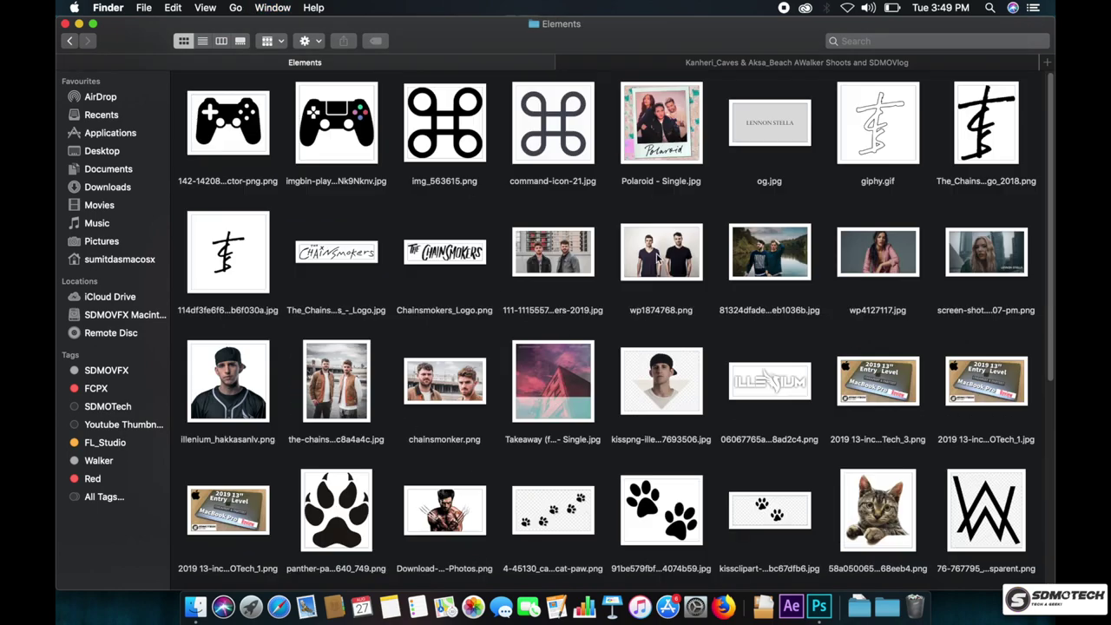
{"action": "left_click", "coordinate": [654, 113]}
{"action": "key", "text": "space"}
{"action": "scroll", "coordinate": [492, 153], "scroll_direction": "up", "scroll_amount": 2}
{"action": "scroll", "coordinate": [492, 153], "scroll_direction": "up", "scroll_amount": 2}
{"action": "scroll", "coordinate": [492, 152], "scroll_direction": "up", "scroll_amount": 2}
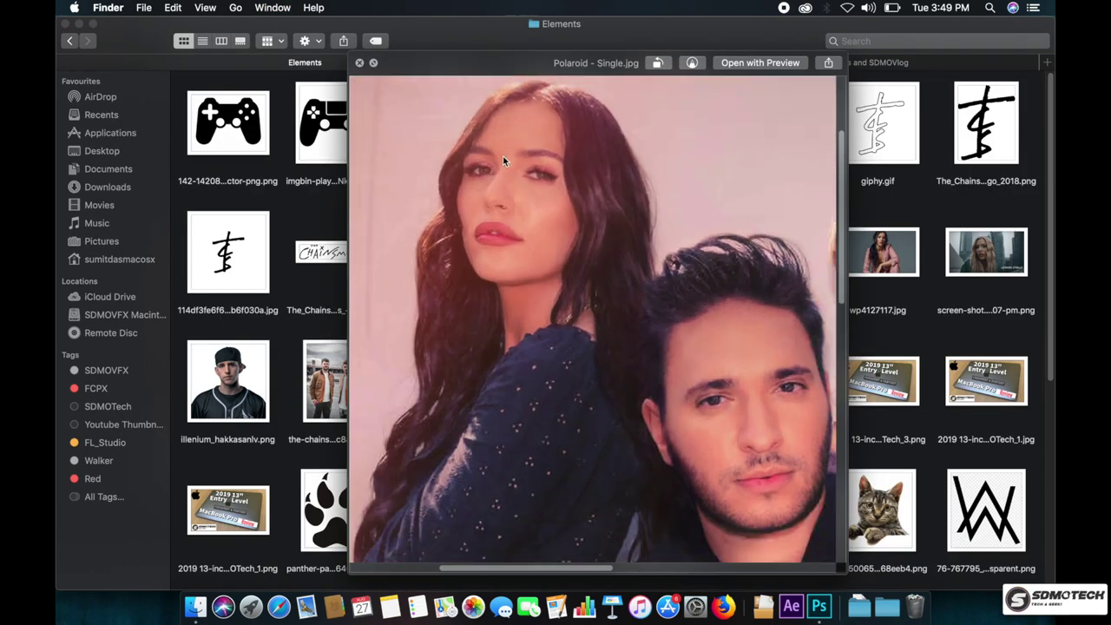
{"action": "key", "text": "space"}
{"action": "key", "text": "Down"}
{"action": "key", "text": "Right"}
{"action": "key", "text": "Right"}
{"action": "key", "text": "space"}
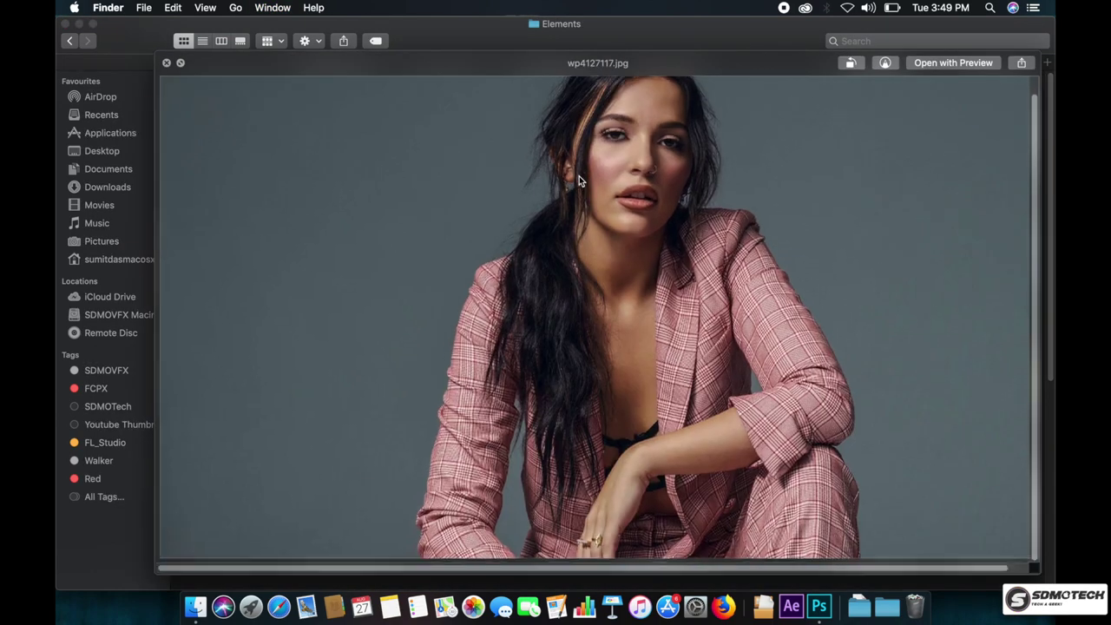
{"action": "scroll", "coordinate": [580, 173], "scroll_direction": "down", "scroll_amount": 3}
{"action": "key", "text": "space"}
- Close the preview and drag wp4127117.jpg onto the Photoshop cover
{"action": "left_click", "coordinate": [960, 260]}
{"action": "key", "text": "space"}
{"action": "scroll", "coordinate": [447, 233], "scroll_direction": "up", "scroll_amount": 3}
{"action": "scroll", "coordinate": [447, 234], "scroll_direction": "down", "scroll_amount": 3}
{"action": "key", "text": "space"}
{"action": "mouse_move", "coordinate": [877, 251]}
{"action": "left_mouse_down"}
{"action": "mouse_move", "coordinate": [973, 402]}
{"action": "mouse_move", "coordinate": [390, 303]}
{"action": "left_mouse_up"}
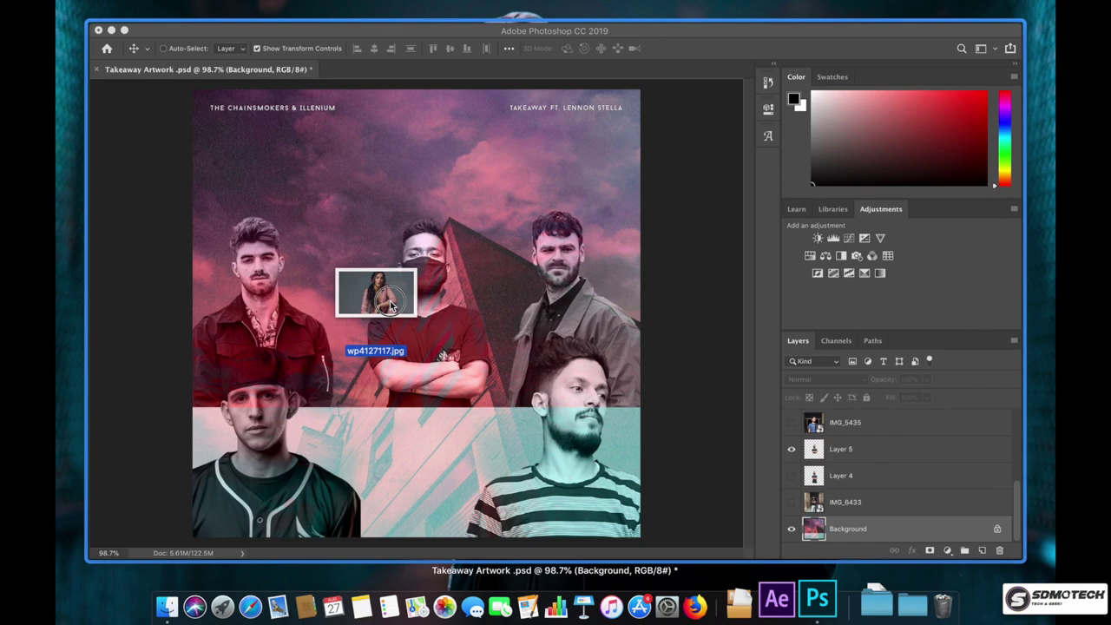
{"action": "left_click_drag", "start_coordinate": [390, 305], "coordinate": [393, 302]}
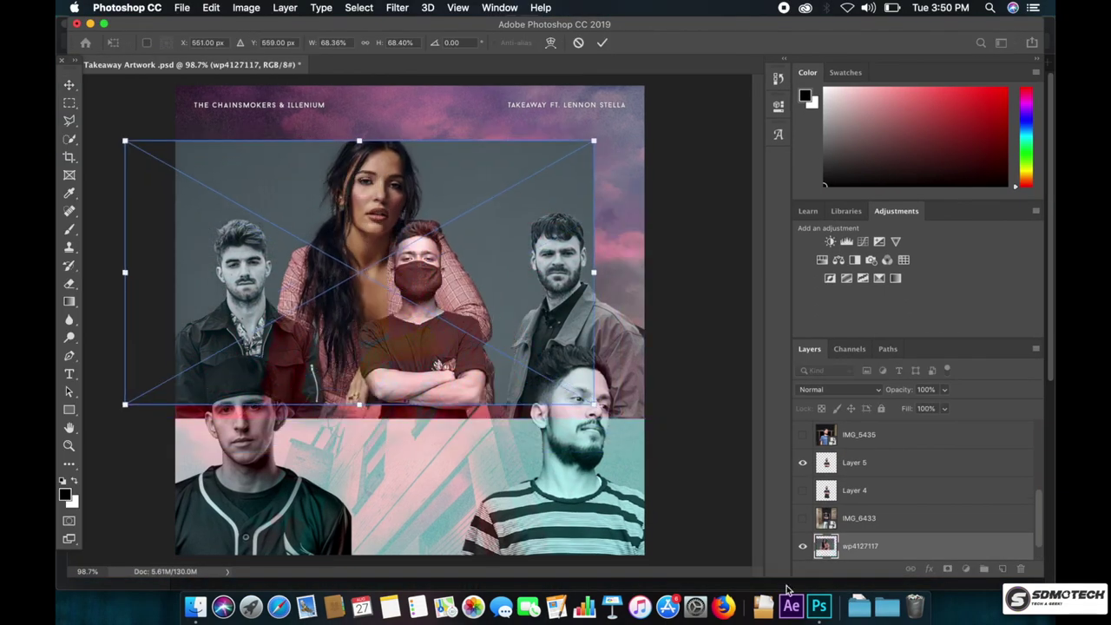
{"action": "key", "text": "Return"}
{"action": "scroll", "coordinate": [868, 503], "scroll_direction": "up", "scroll_amount": 3}
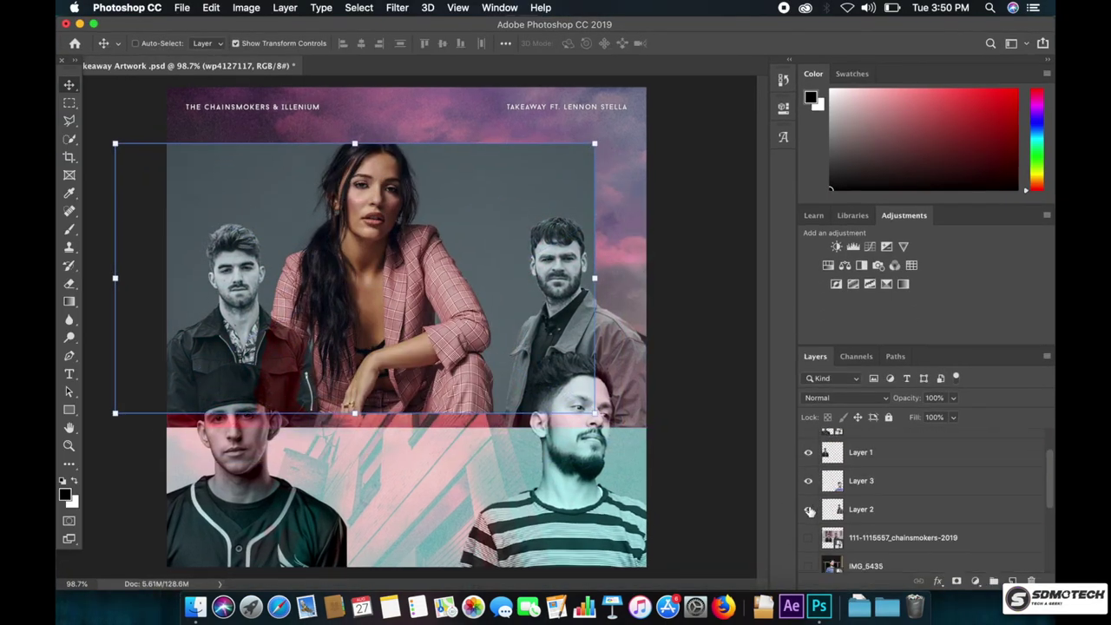
{"action": "left_click", "coordinate": [810, 510]}
{"action": "scroll", "coordinate": [867, 494], "scroll_direction": "down", "scroll_amount": 3}
{"action": "left_click", "coordinate": [808, 500]}
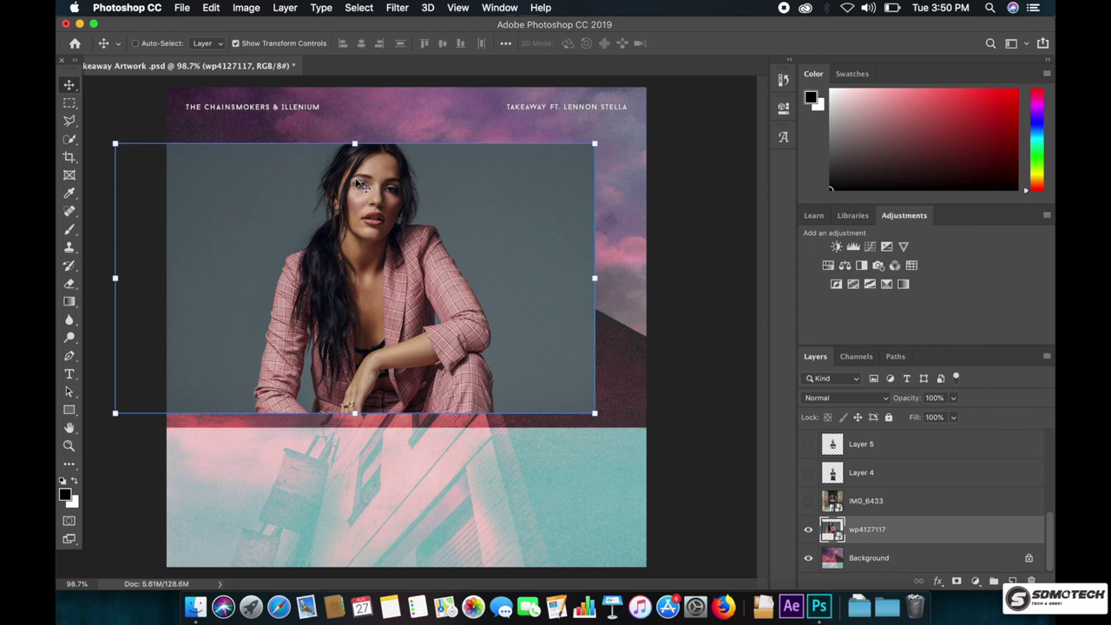
{"action": "scroll", "coordinate": [360, 184], "scroll_direction": "up", "scroll_amount": 3}
{"action": "left_click_drag", "start_coordinate": [438, 260], "coordinate": [508, 274]}
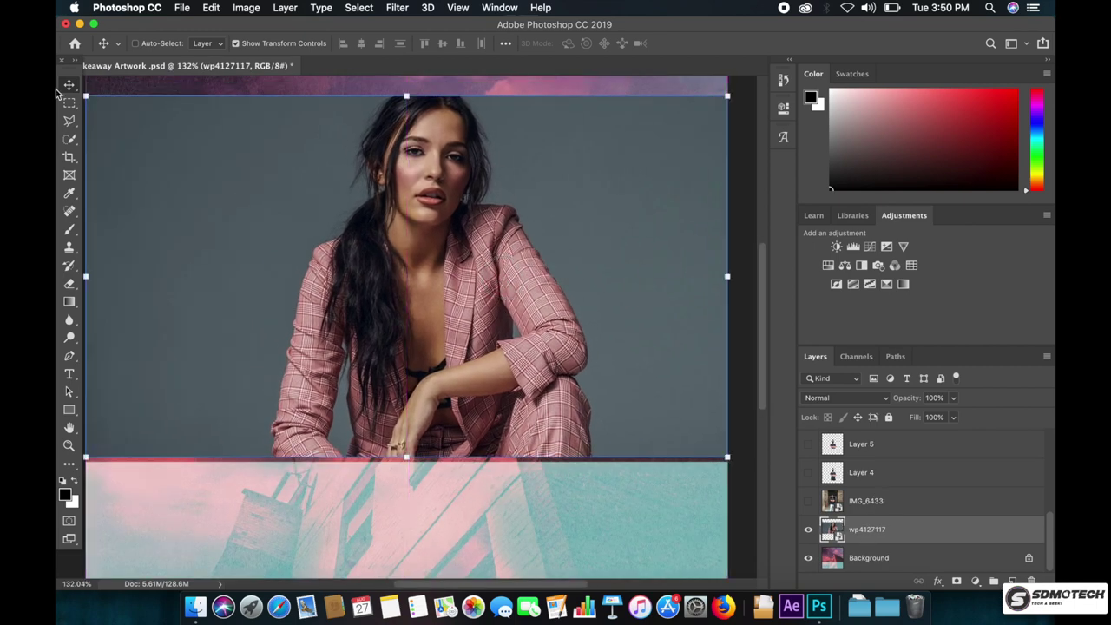
{"action": "right_click", "coordinate": [903, 529]}
{"action": "left_click", "coordinate": [803, 536]}
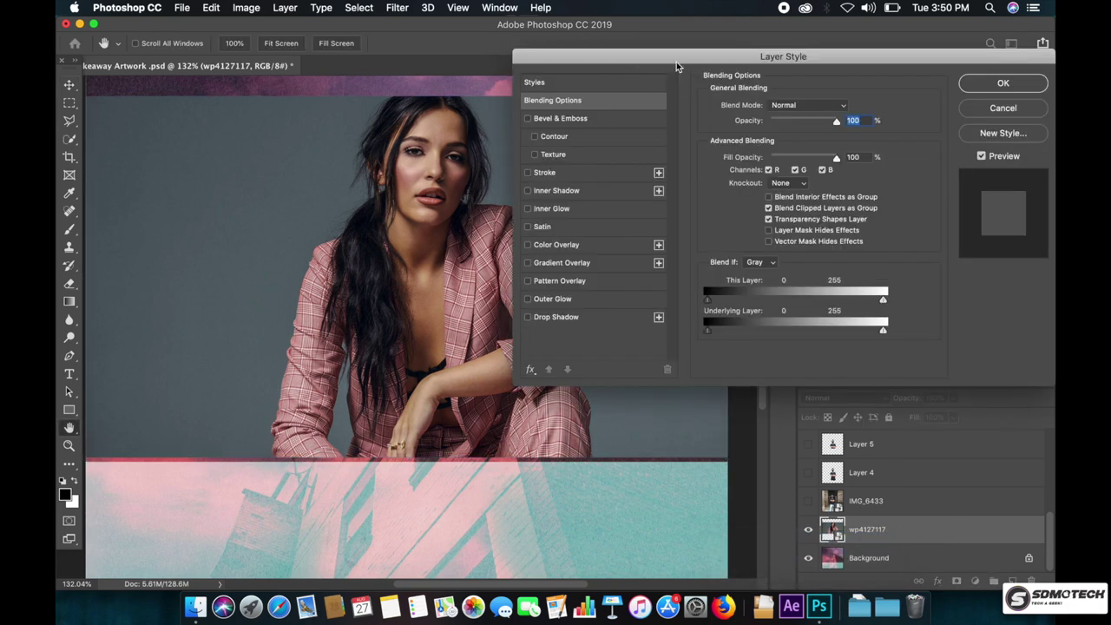
{"action": "left_click_drag", "start_coordinate": [677, 67], "coordinate": [733, 89]}
{"action": "mouse_move", "coordinate": [939, 321]}
{"action": "left_mouse_down"}
{"action": "mouse_move", "coordinate": [898, 322]}
{"action": "mouse_move", "coordinate": [940, 321]}
{"action": "mouse_move", "coordinate": [918, 352]}
{"action": "mouse_move", "coordinate": [940, 352]}
{"action": "left_mouse_up"}
{"action": "mouse_move", "coordinate": [763, 352]}
{"action": "left_mouse_down"}
{"action": "mouse_move", "coordinate": [826, 354]}
{"action": "mouse_move", "coordinate": [763, 354]}
{"action": "mouse_move", "coordinate": [799, 322]}
{"action": "mouse_move", "coordinate": [764, 322]}
{"action": "left_mouse_up"}
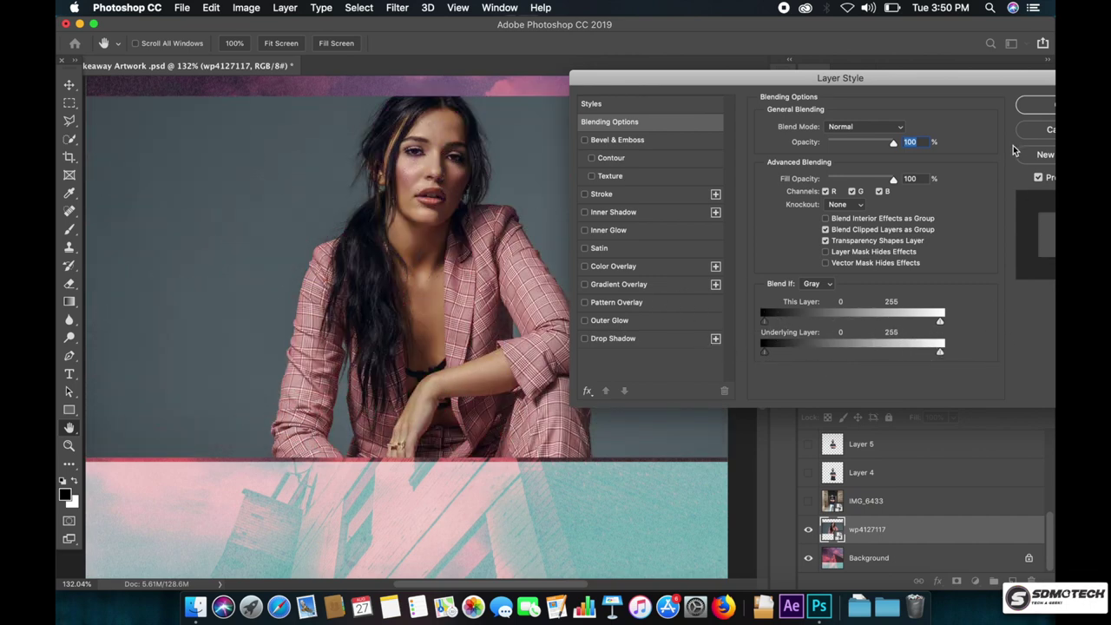
{"action": "left_click", "coordinate": [1043, 131]}
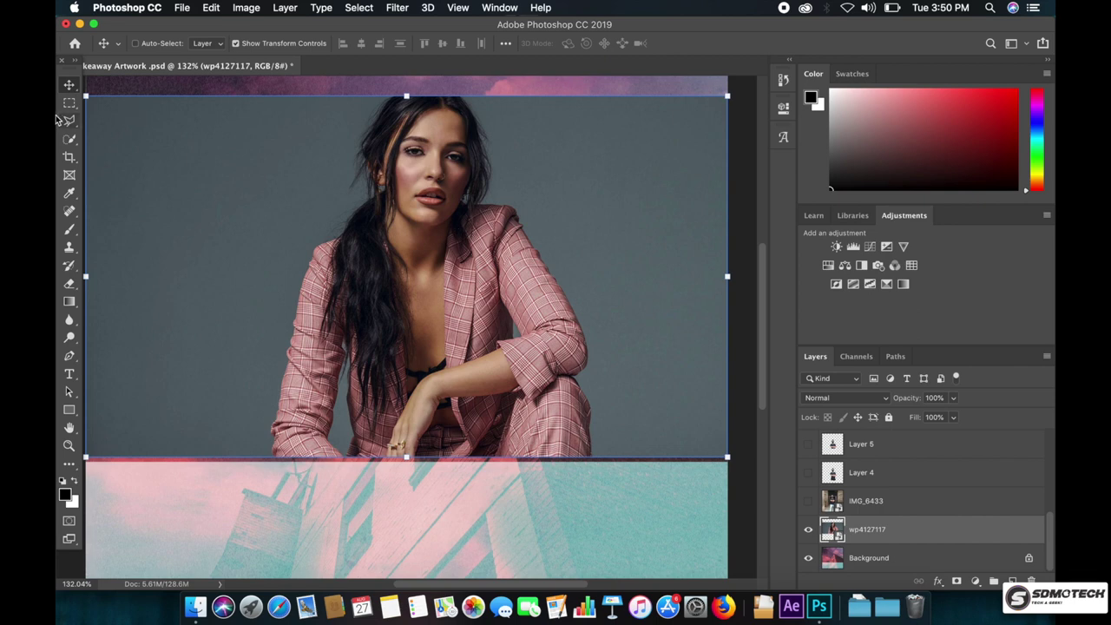
{"action": "left_click", "coordinate": [69, 140]}
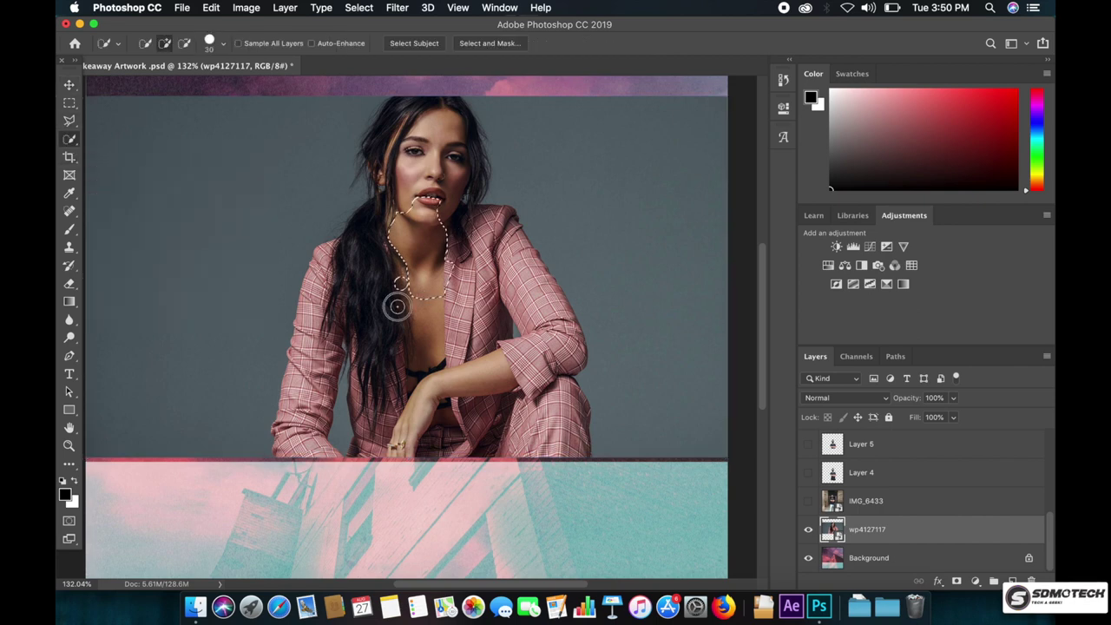
- Quick-select the woman's jacket, arms, leg, head and hair
{"action": "left_click_drag", "start_coordinate": [467, 394], "coordinate": [380, 309]}
{"action": "left_click_drag", "start_coordinate": [367, 422], "coordinate": [304, 381]}
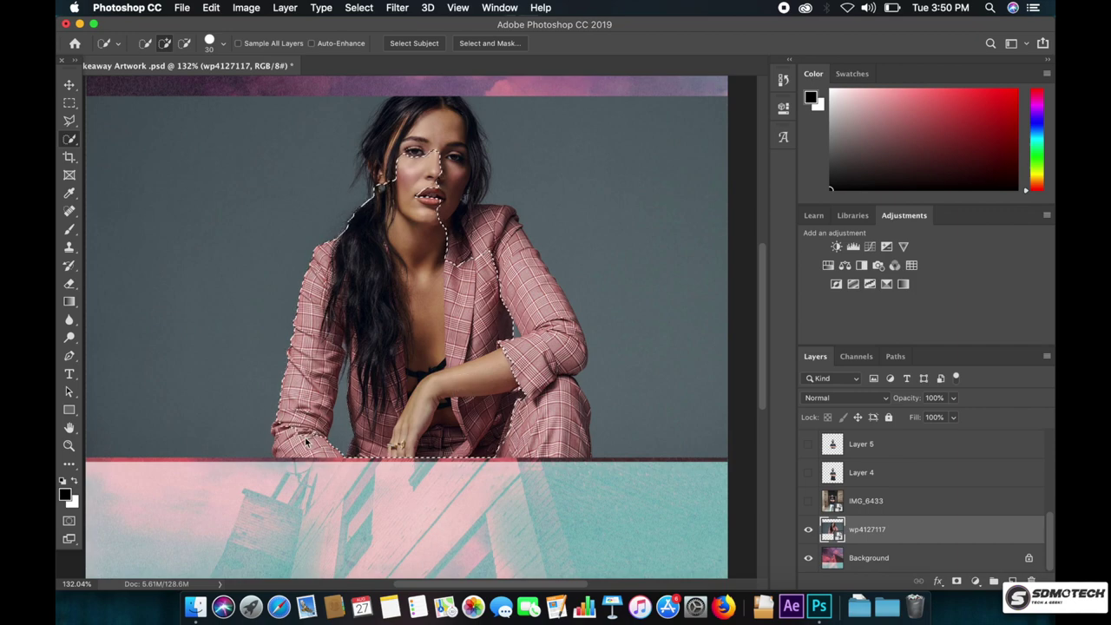
{"action": "left_click_drag", "start_coordinate": [512, 395], "coordinate": [562, 440]}
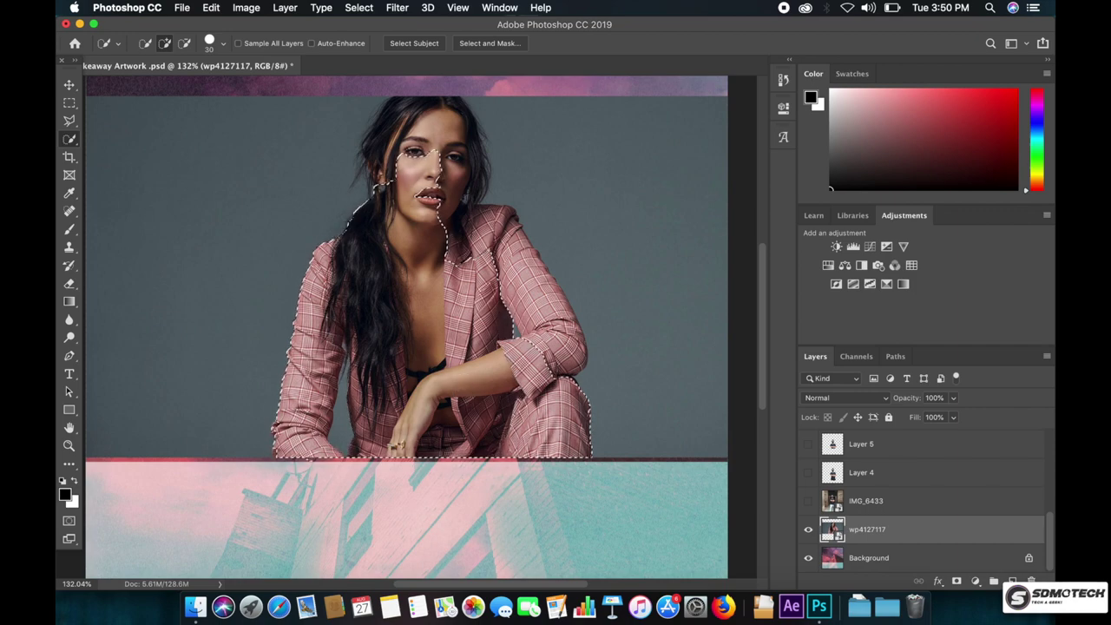
{"action": "scroll", "coordinate": [468, 199], "scroll_direction": "up", "scroll_amount": 5}
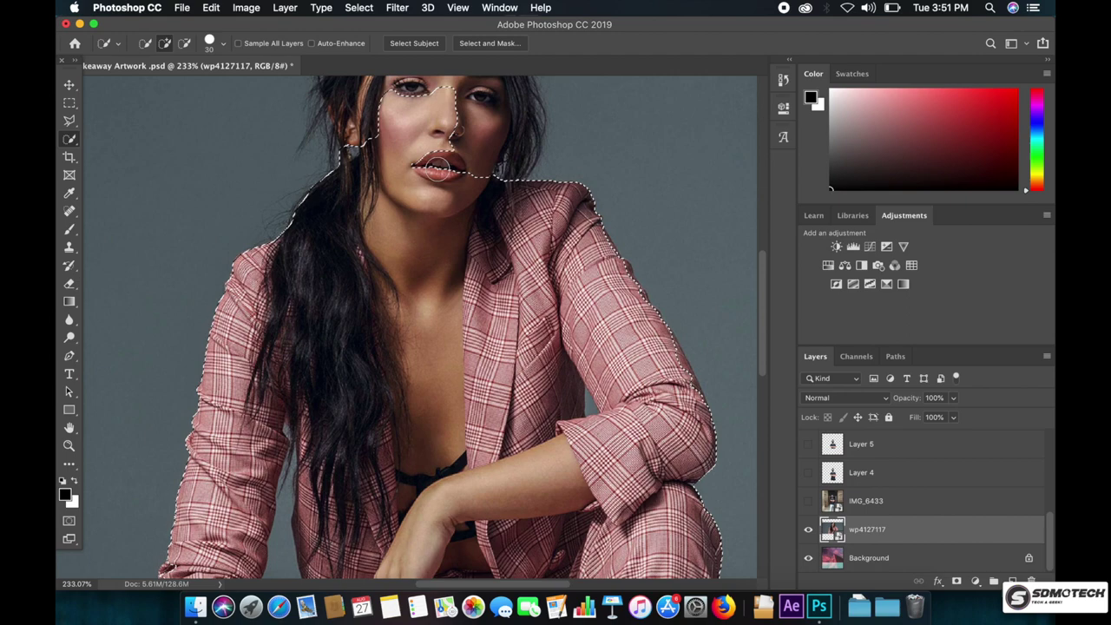
{"action": "left_click_drag", "start_coordinate": [460, 235], "coordinate": [471, 183]}
{"action": "scroll", "coordinate": [471, 183], "scroll_direction": "down", "scroll_amount": 3}
{"action": "left_click_drag", "start_coordinate": [355, 245], "coordinate": [337, 269]}
{"action": "scroll", "coordinate": [401, 265], "scroll_direction": "up", "scroll_amount": 1}
{"action": "scroll", "coordinate": [401, 264], "scroll_direction": "down", "scroll_amount": 4}
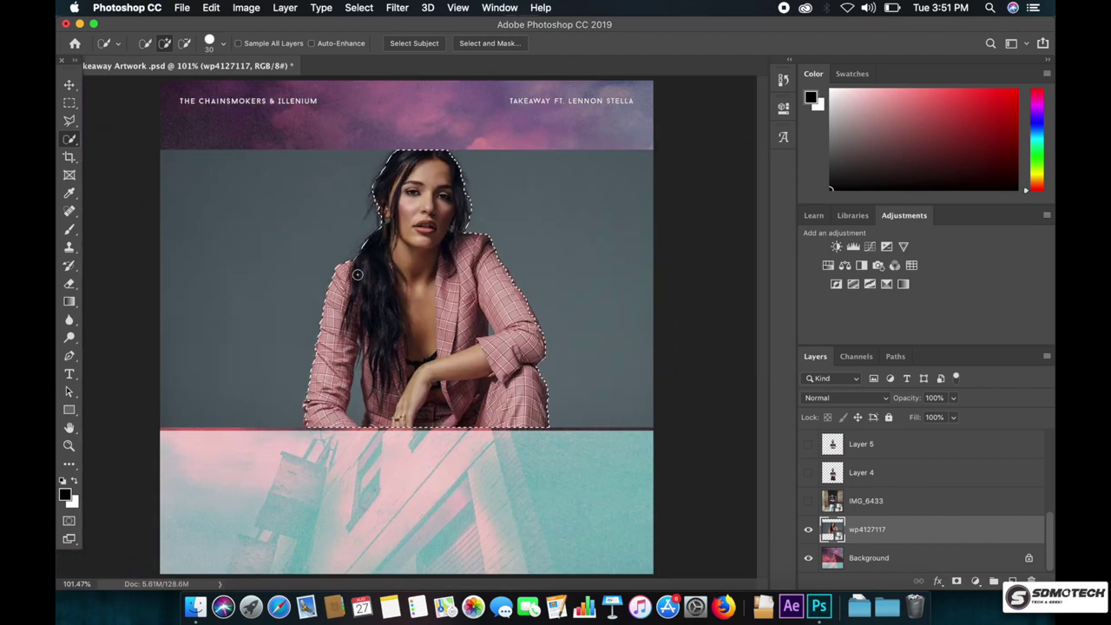
{"action": "scroll", "coordinate": [425, 199], "scroll_direction": "up", "scroll_amount": 4}
{"action": "scroll", "coordinate": [393, 270], "scroll_direction": "down", "scroll_amount": 3}
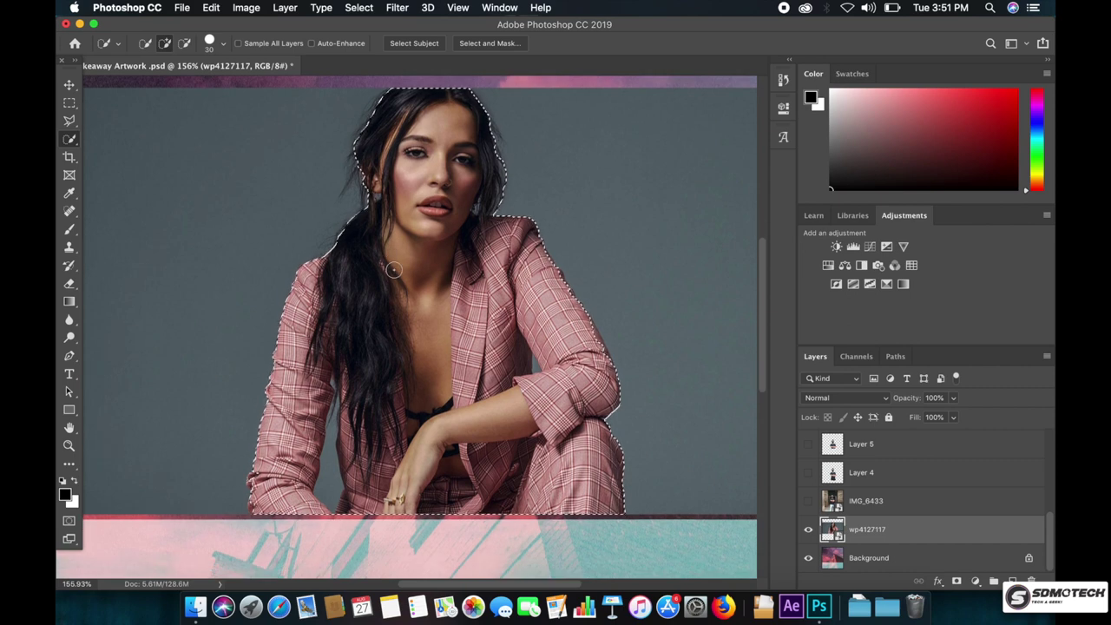
- Copy the woman onto a new Layer 6 and hide the original wp4127117 photo
{"action": "key", "text": "super+j"}
{"action": "scroll", "coordinate": [865, 521], "scroll_direction": "down", "scroll_amount": 1}
{"action": "left_click", "coordinate": [809, 549]}
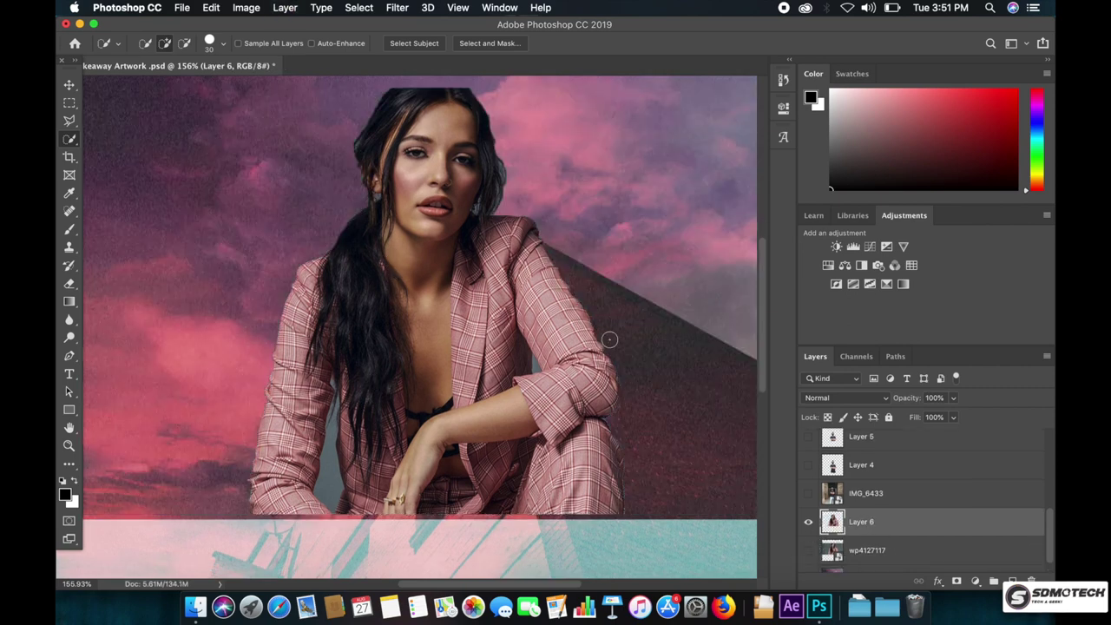
{"action": "scroll", "coordinate": [360, 222], "scroll_direction": "down", "scroll_amount": 3}
{"action": "scroll", "coordinate": [361, 222], "scroll_direction": "down", "scroll_amount": 2}
- Make the Layer 3 men, Layer 5 boy and illenium_hakkasanlv cutouts visible
{"action": "key", "text": "v"}
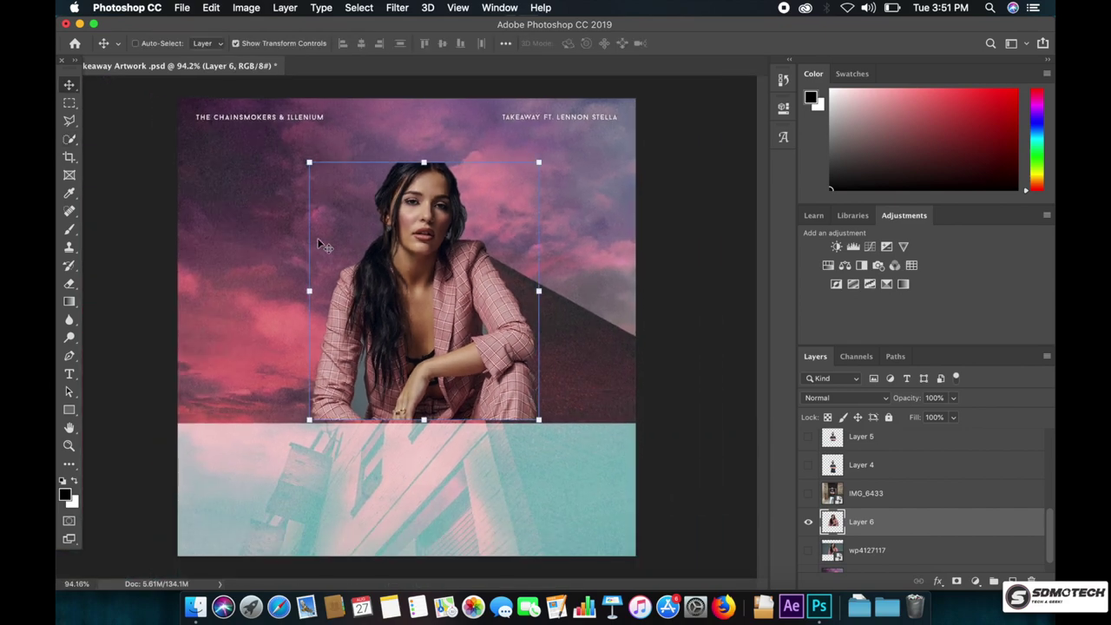
{"action": "scroll", "coordinate": [850, 491], "scroll_direction": "down", "scroll_amount": 1}
{"action": "left_click", "coordinate": [808, 472]}
{"action": "left_click", "coordinate": [808, 444]}
{"action": "scroll", "coordinate": [832, 469], "scroll_direction": "up", "scroll_amount": 3}
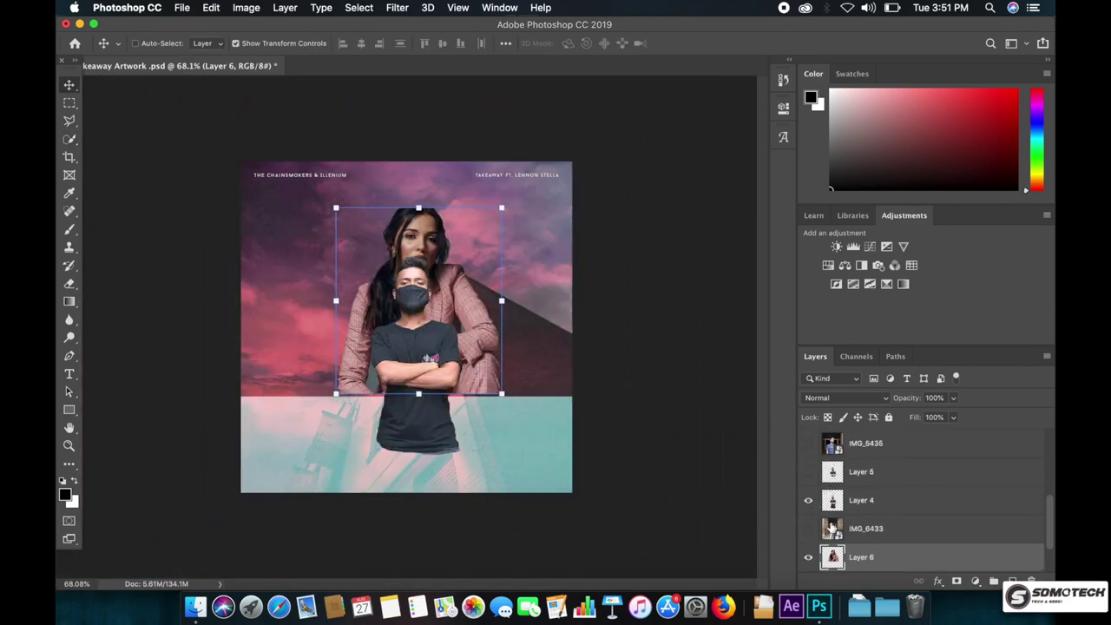
{"action": "left_click", "coordinate": [807, 499]}
{"action": "scroll", "coordinate": [816, 485], "scroll_direction": "up", "scroll_amount": 2}
{"action": "left_click", "coordinate": [808, 450]}
{"action": "left_click", "coordinate": [808, 450]}
{"action": "scroll", "coordinate": [833, 471], "scroll_direction": "up", "scroll_amount": 2}
{"action": "left_click", "coordinate": [806, 442]}
{"action": "scroll", "coordinate": [826, 477], "scroll_direction": "up", "scroll_amount": 3}
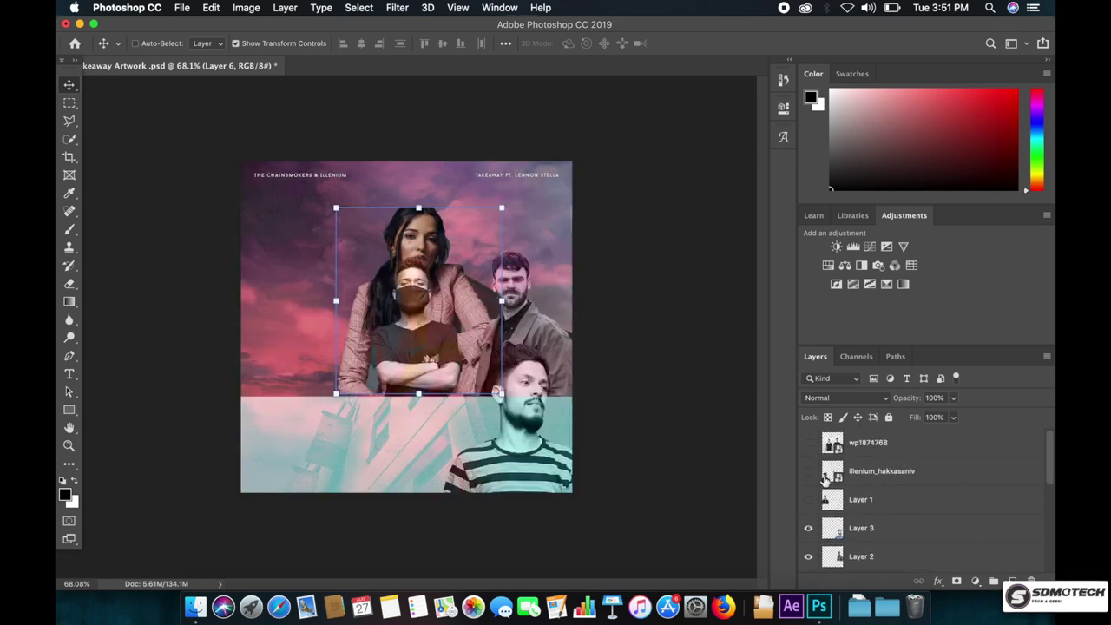
{"action": "left_click", "coordinate": [808, 472]}
{"action": "scroll", "coordinate": [833, 504], "scroll_direction": "down", "scroll_amount": 5}
- Move the woman's Layer 6 cutout to the bottom centre between the two men
{"action": "left_click", "coordinate": [863, 528]}
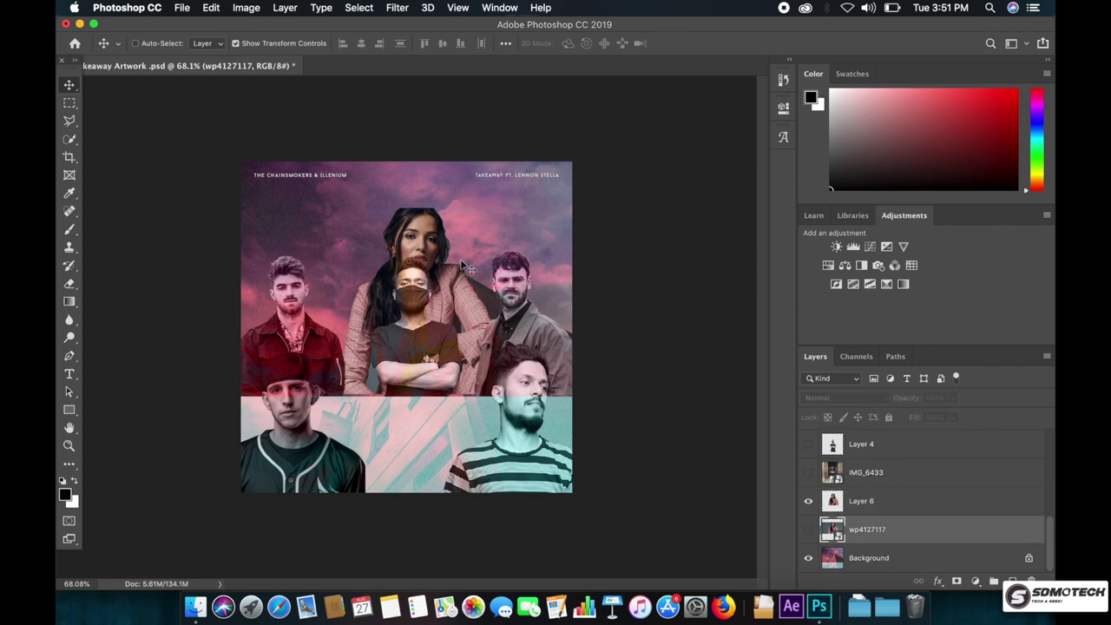
{"action": "scroll", "coordinate": [402, 184], "scroll_direction": "up", "scroll_amount": 3}
{"action": "left_click", "coordinate": [913, 501]}
{"action": "left_click_drag", "start_coordinate": [447, 228], "coordinate": [425, 491]}
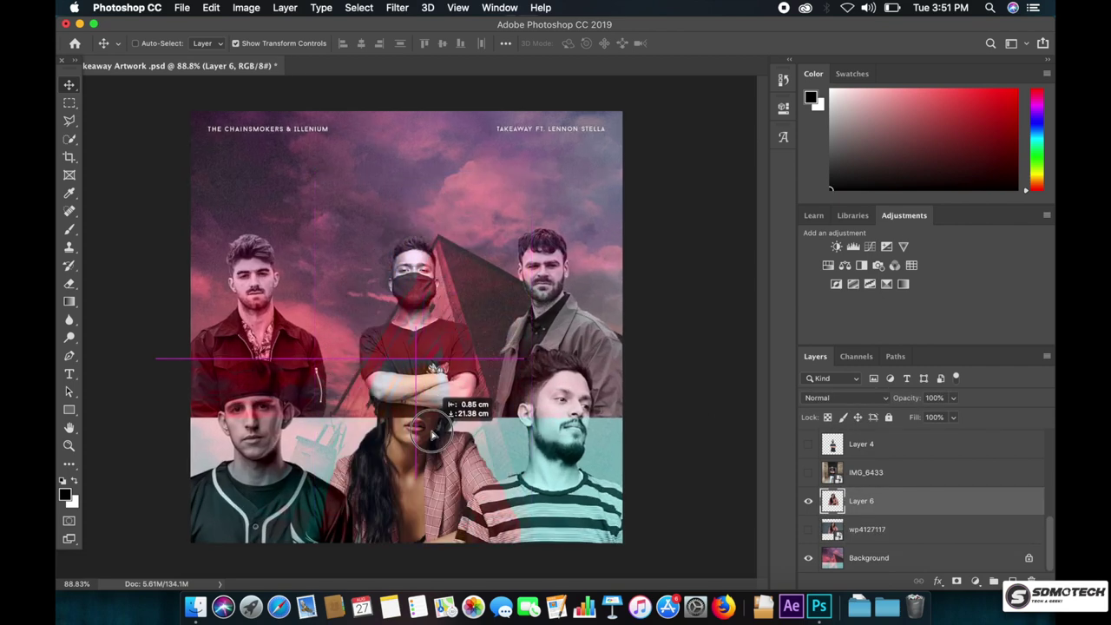
{"action": "scroll", "coordinate": [425, 492], "scroll_direction": "up", "scroll_amount": 3}
{"action": "scroll", "coordinate": [425, 434], "scroll_direction": "down", "scroll_amount": 1}
{"action": "left_click_drag", "start_coordinate": [447, 335], "coordinate": [447, 392]}
{"action": "mouse_move", "coordinate": [870, 507]}
{"action": "left_mouse_down"}
{"action": "mouse_move", "coordinate": [861, 532]}
{"action": "mouse_move", "coordinate": [859, 508]}
{"action": "left_mouse_up"}
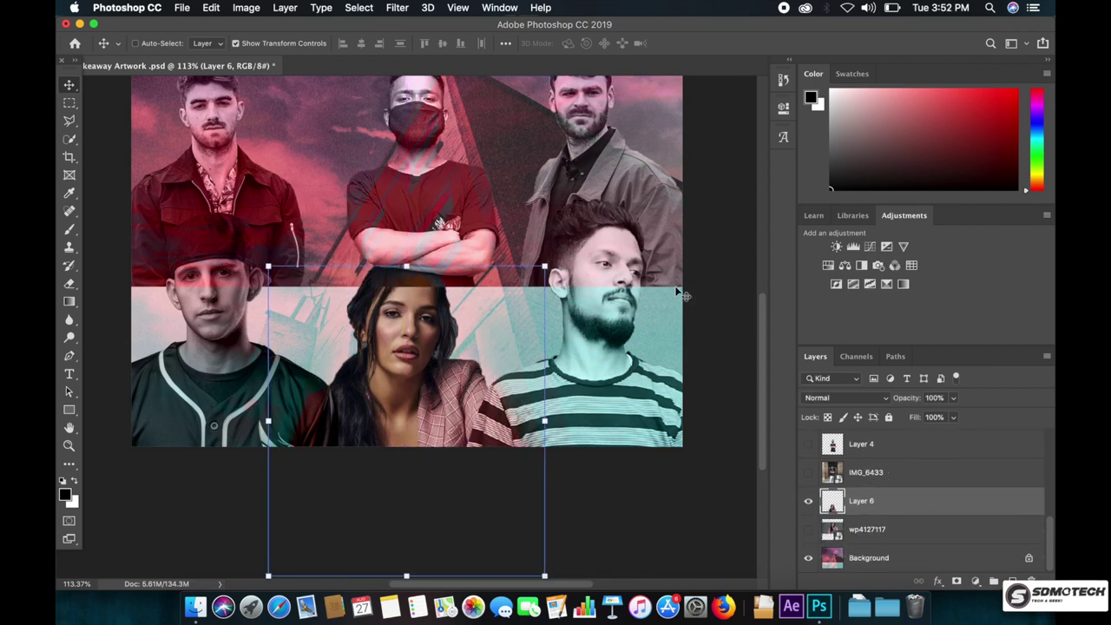
{"action": "left_click", "coordinate": [844, 397]}
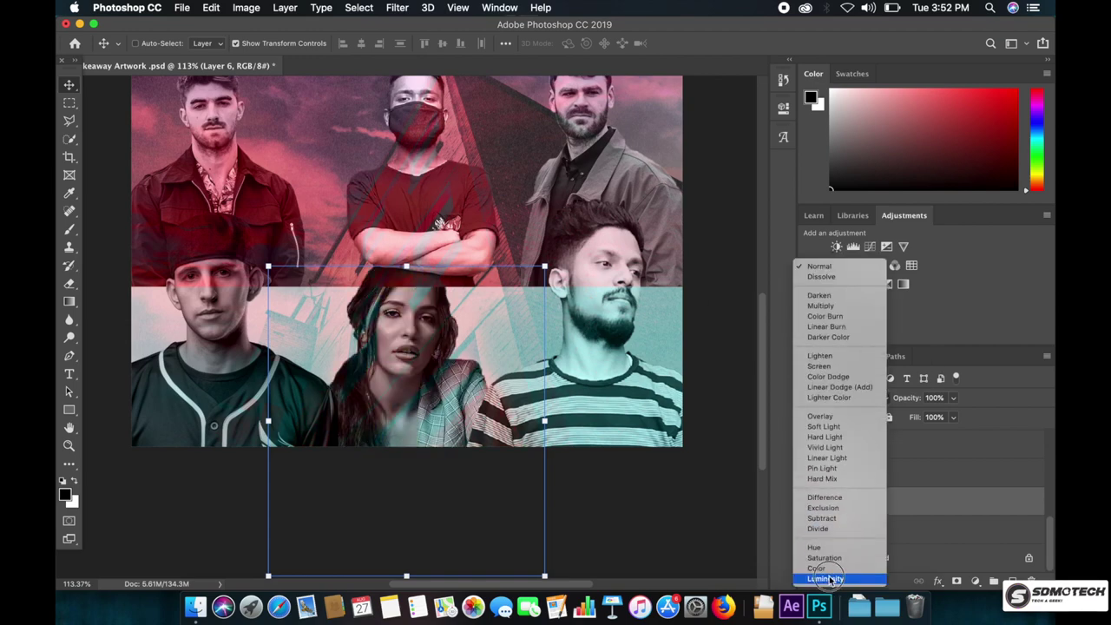
- Blend Layer 6 in Luminosity and nudge the woman into alignment
{"action": "left_click", "coordinate": [829, 579]}
{"action": "left_click_drag", "start_coordinate": [413, 356], "coordinate": [409, 337]}
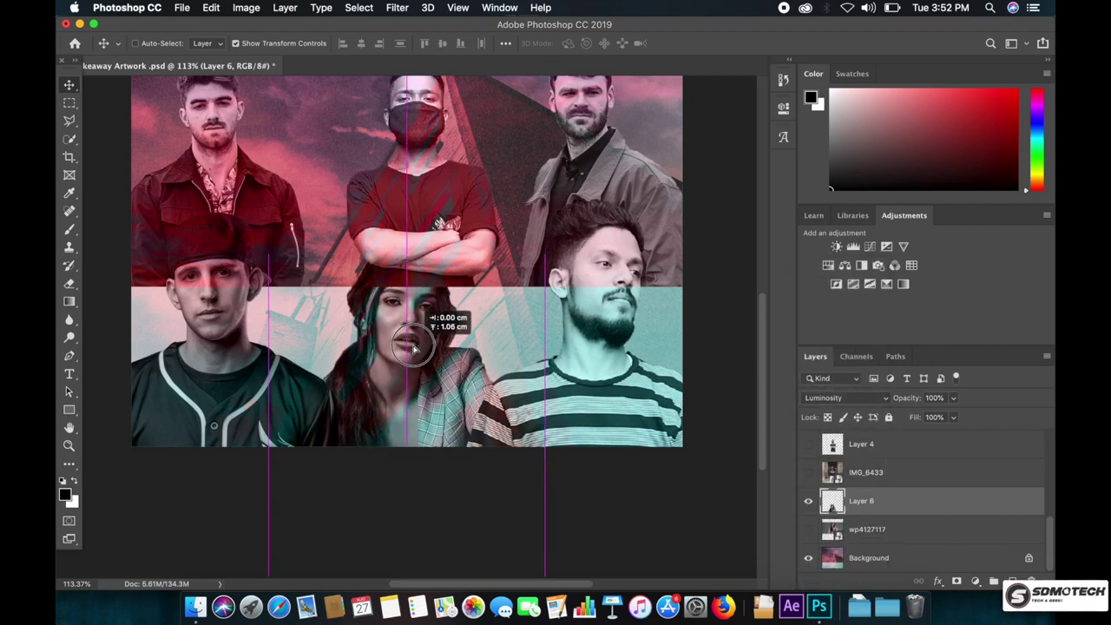
{"action": "scroll", "coordinate": [406, 347], "scroll_direction": "up", "scroll_amount": 3}
{"action": "scroll", "coordinate": [404, 347], "scroll_direction": "down", "scroll_amount": 3}
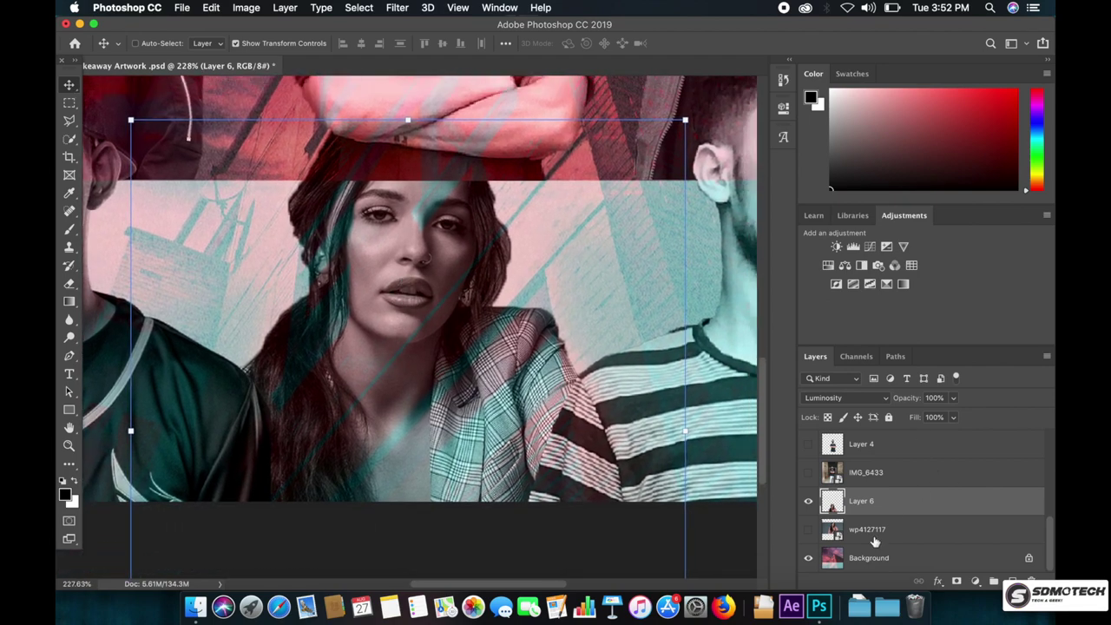
{"action": "scroll", "coordinate": [391, 275], "scroll_direction": "down", "scroll_amount": 2}
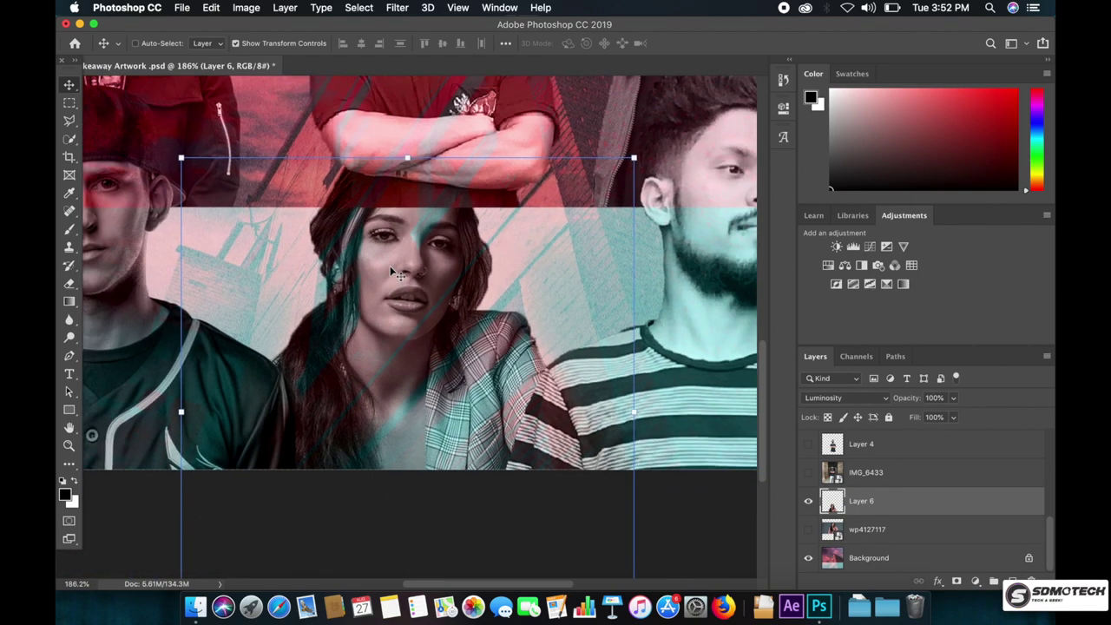
- Select the woman as subject, refine edges with a 2 px radius, then deselect
{"action": "key", "text": "w"}
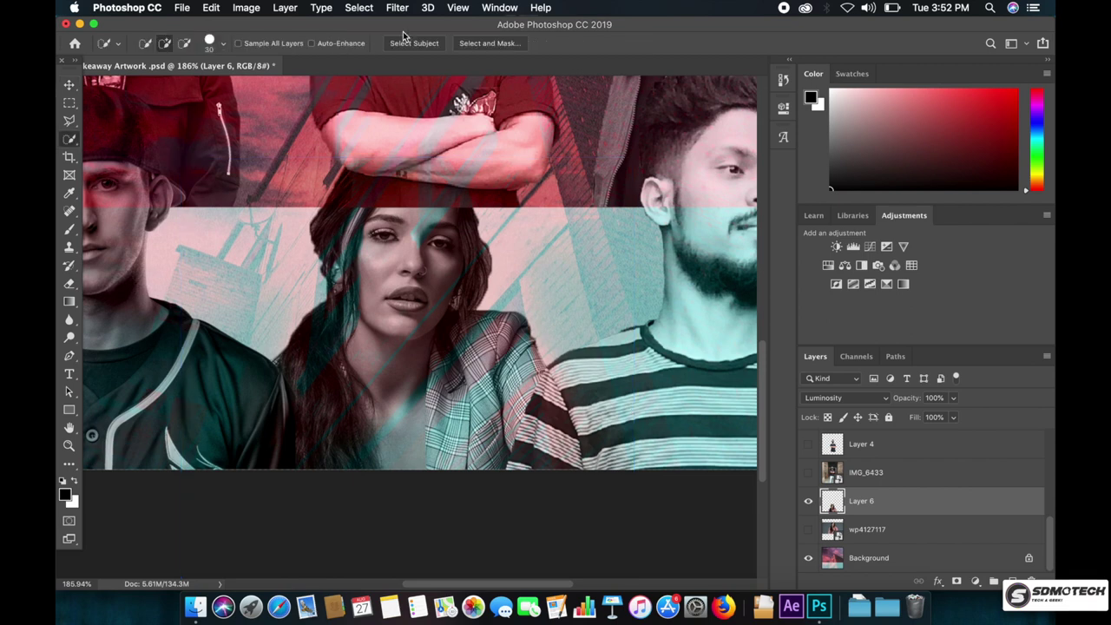
{"action": "left_click", "coordinate": [417, 44]}
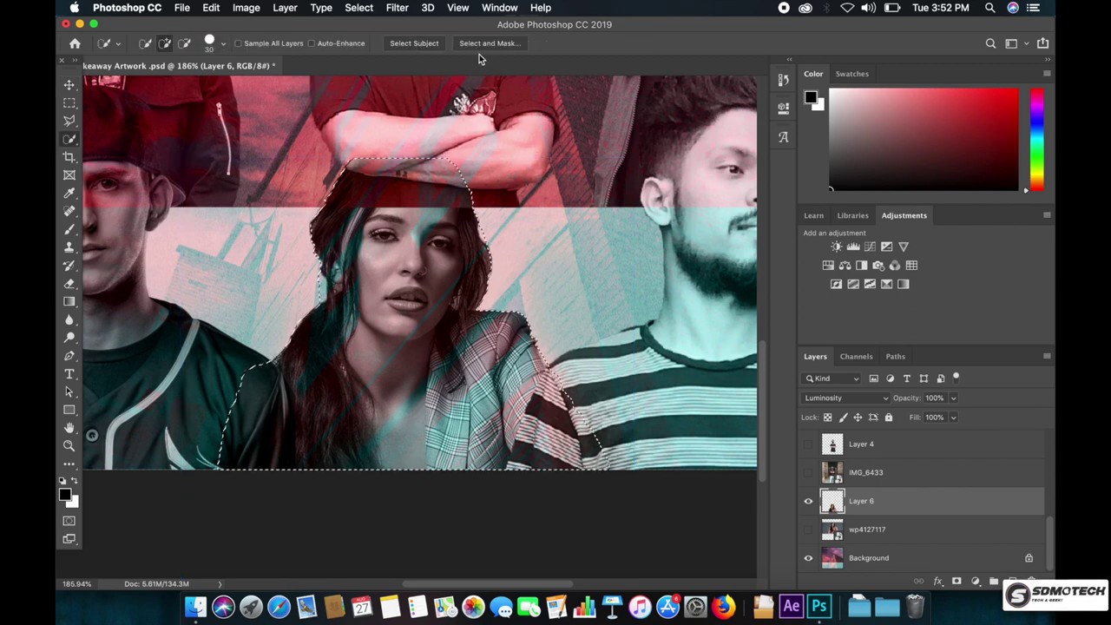
{"action": "left_click", "coordinate": [480, 47]}
{"action": "left_click_drag", "start_coordinate": [895, 290], "coordinate": [885, 296]}
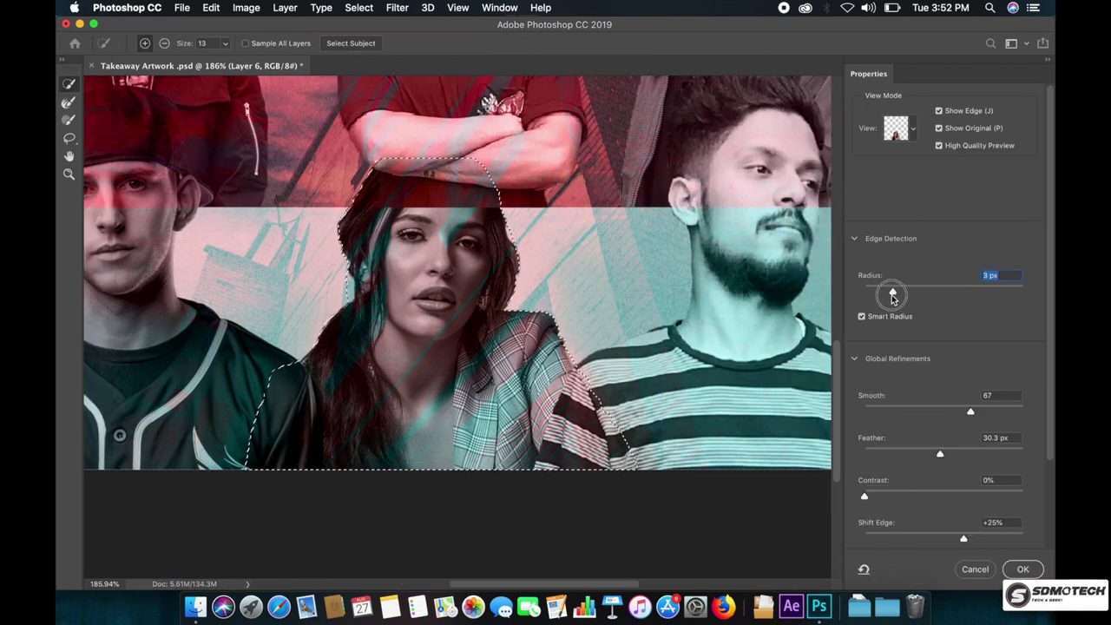
{"action": "scroll", "coordinate": [876, 435], "scroll_direction": "down", "scroll_amount": 3}
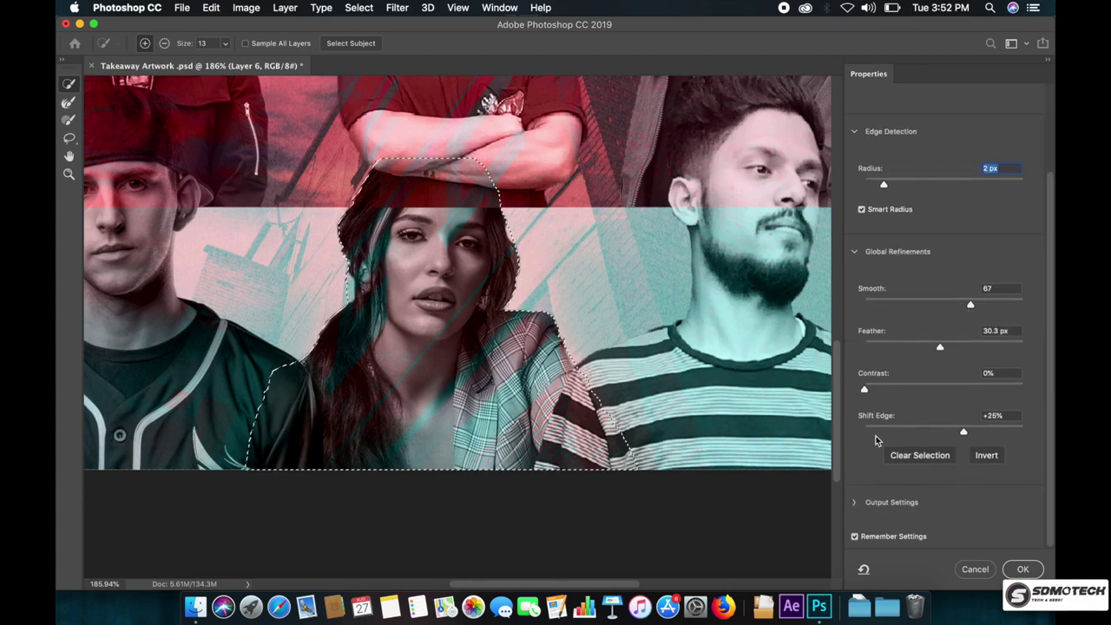
{"action": "left_click", "coordinate": [1021, 570]}
{"action": "key", "text": "super+d"}
{"action": "scroll", "coordinate": [565, 263], "scroll_direction": "down", "scroll_amount": 3}
{"action": "scroll", "coordinate": [561, 268], "scroll_direction": "down", "scroll_amount": 2}
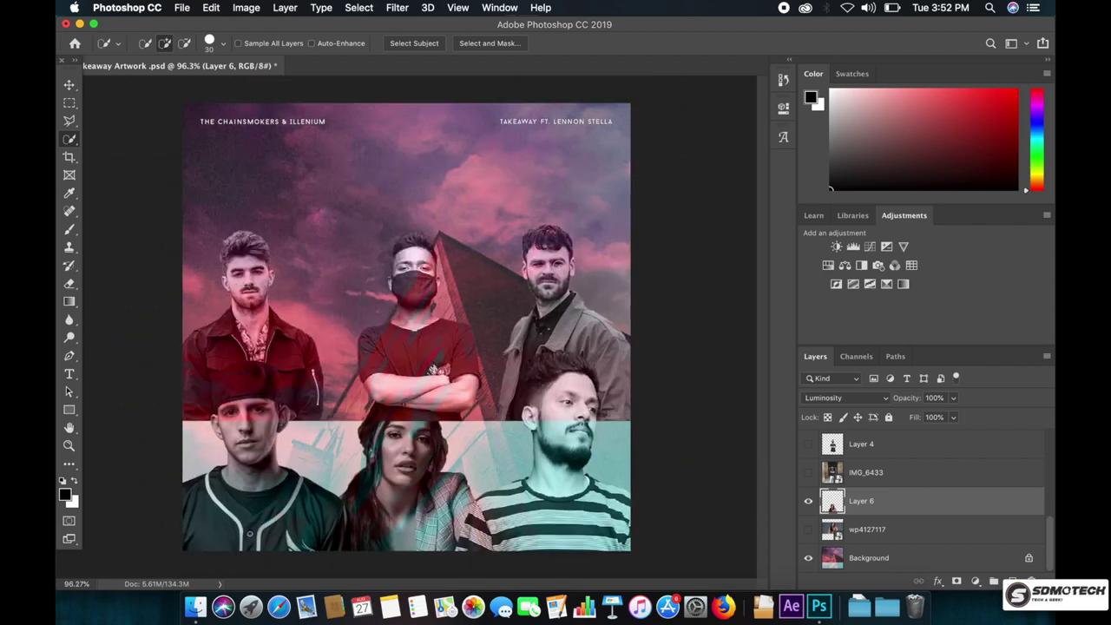
{"action": "scroll", "coordinate": [406, 327], "scroll_direction": "down", "scroll_amount": 1}
{"action": "left_click", "coordinate": [69, 83]}
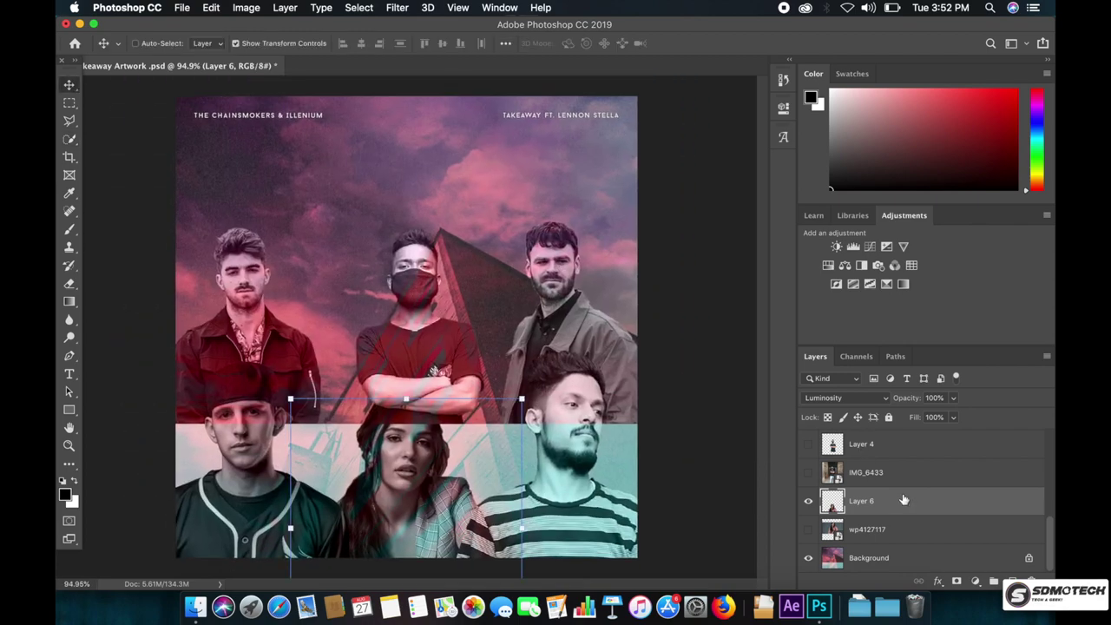
- Drag the ILLENIUM logo PNG from the Elements folder onto the cover
{"action": "left_click", "coordinate": [883, 557]}
{"action": "key", "text": "ctrl+Up"}
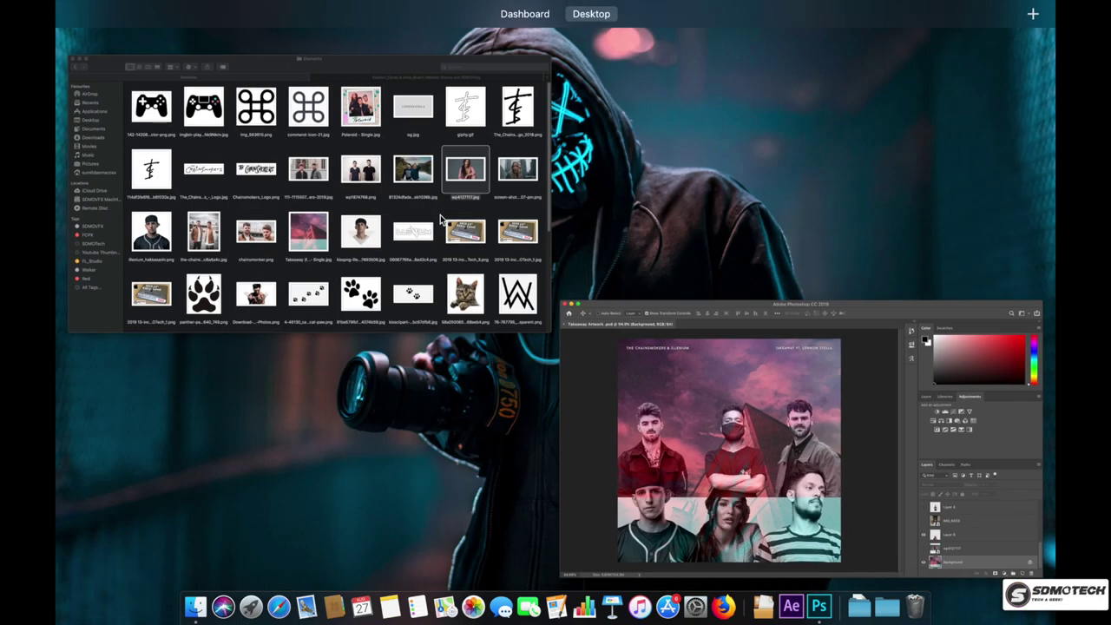
{"action": "left_click", "coordinate": [382, 195]}
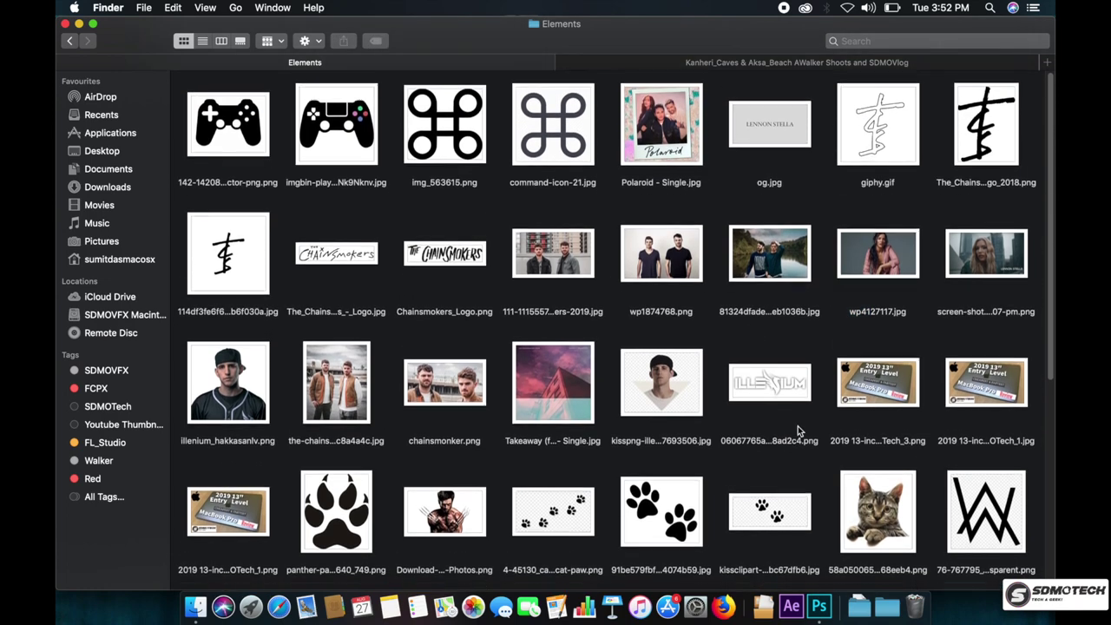
{"action": "left_click", "coordinate": [777, 386]}
{"action": "left_click_drag", "start_coordinate": [777, 386], "coordinate": [814, 609]}
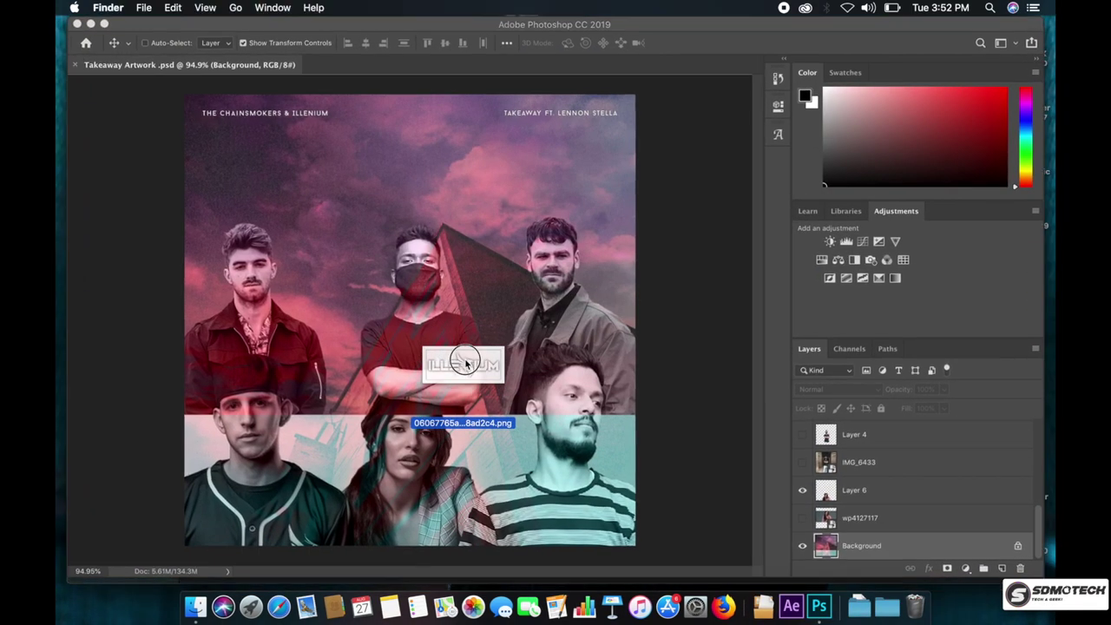
{"action": "left_click_drag", "start_coordinate": [809, 611], "coordinate": [394, 177]}
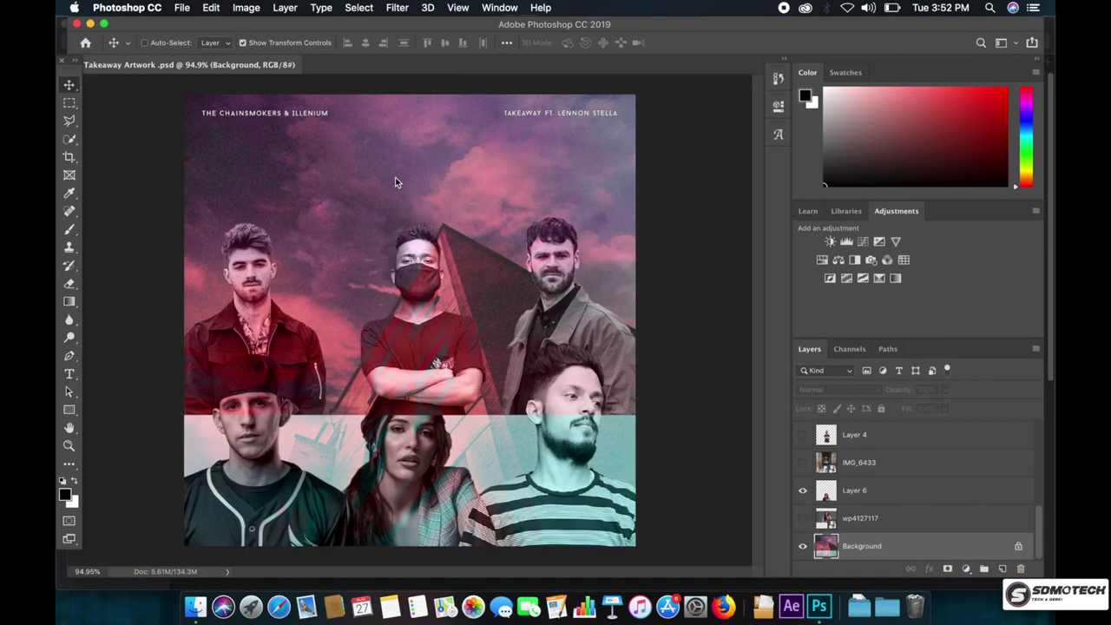
- Shrink the ILLENIUM logo to about 43% and place it beneath the top-right title
{"action": "left_click_drag", "start_coordinate": [327, 355], "coordinate": [322, 196]}
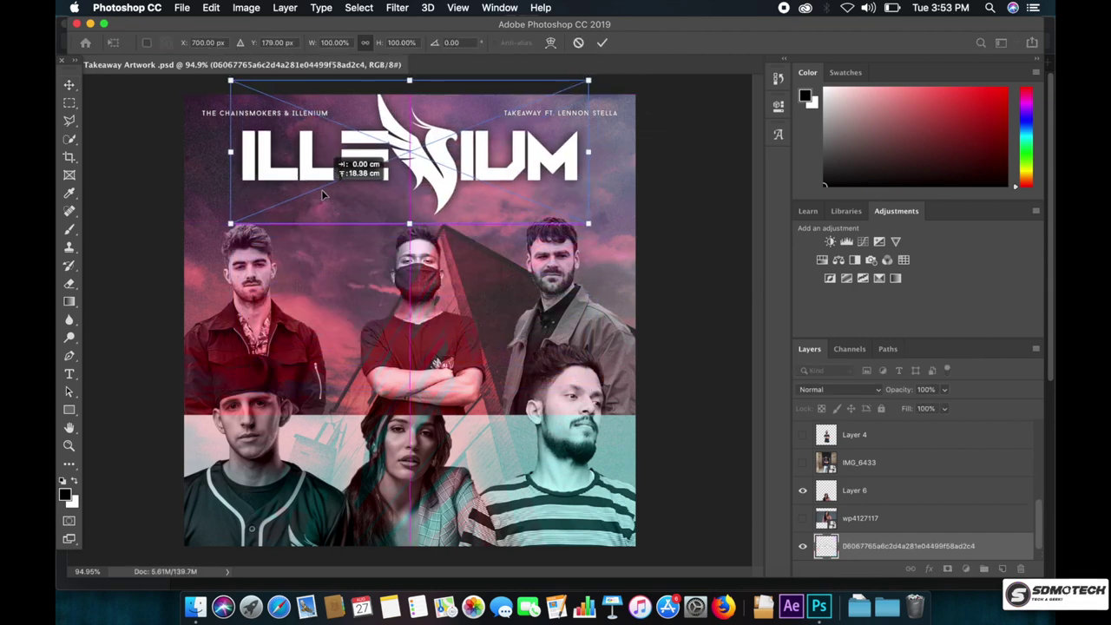
{"action": "left_click_drag", "start_coordinate": [230, 79], "coordinate": [484, 211]}
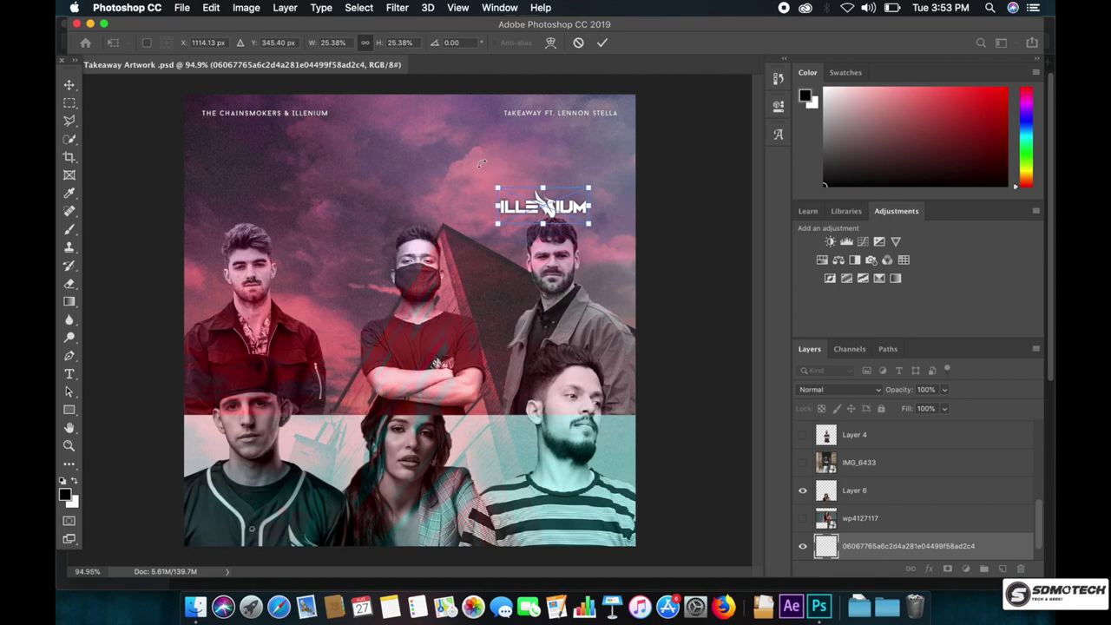
{"action": "scroll", "coordinate": [491, 169], "scroll_direction": "up", "scroll_amount": 5}
{"action": "scroll", "coordinate": [478, 162], "scroll_direction": "up", "scroll_amount": 8}
{"action": "mouse_move", "coordinate": [534, 442]}
{"action": "left_mouse_down"}
{"action": "mouse_move", "coordinate": [564, 329]}
{"action": "mouse_move", "coordinate": [583, 340]}
{"action": "left_mouse_up"}
{"action": "left_click", "coordinate": [68, 84]}
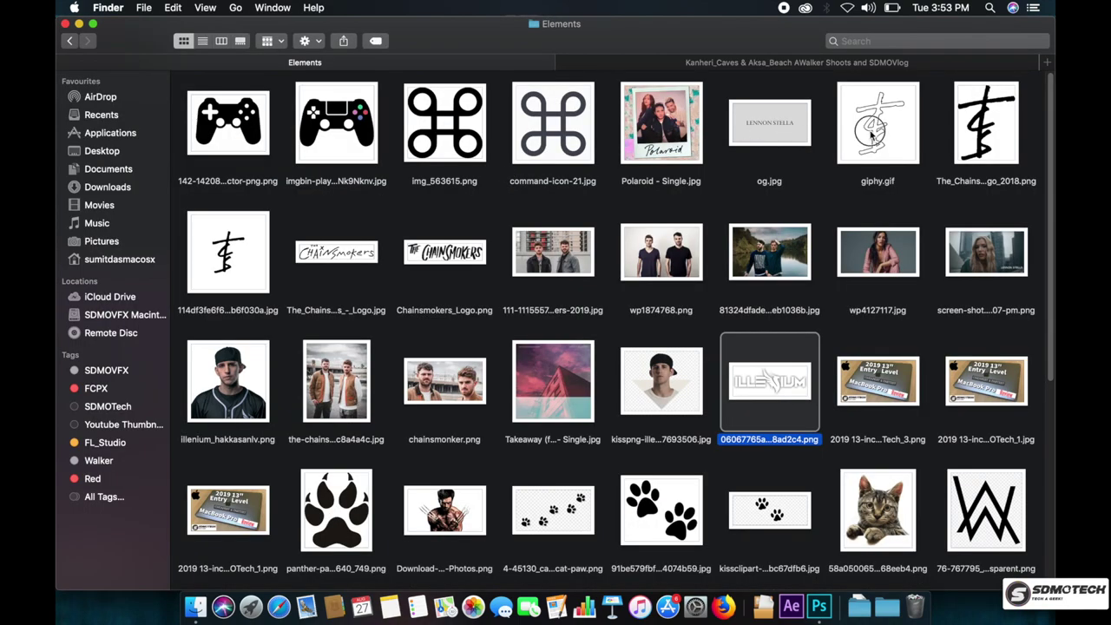
- Preview the Chainsmokers logo files in Finder, including The_Chainsmokers_Logo_2018 and Chainsmokers_Logo.png
{"action": "left_click", "coordinate": [871, 134]}
{"action": "key", "text": "space"}
{"action": "key", "text": "space"}
{"action": "key", "text": "Right"}
{"action": "key", "text": "space"}
{"action": "key", "text": "space"}
{"action": "left_click", "coordinate": [323, 256]}
{"action": "key", "text": "space"}
{"action": "key", "text": "space"}
{"action": "left_click", "coordinate": [415, 256]}
{"action": "key", "text": "space"}
{"action": "key", "text": "space"}
- Drag the Chainsmokers signature logo onto the cover and place it at the top left
{"action": "left_click_drag", "start_coordinate": [414, 256], "coordinate": [762, 467]}
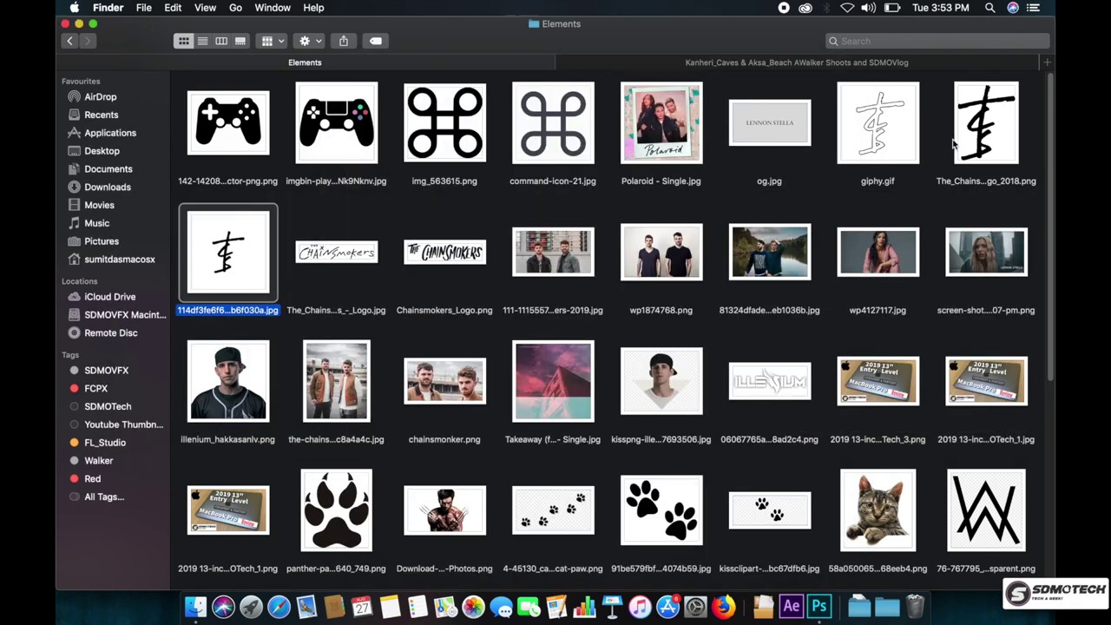
{"action": "left_click_drag", "start_coordinate": [986, 123], "coordinate": [826, 597]}
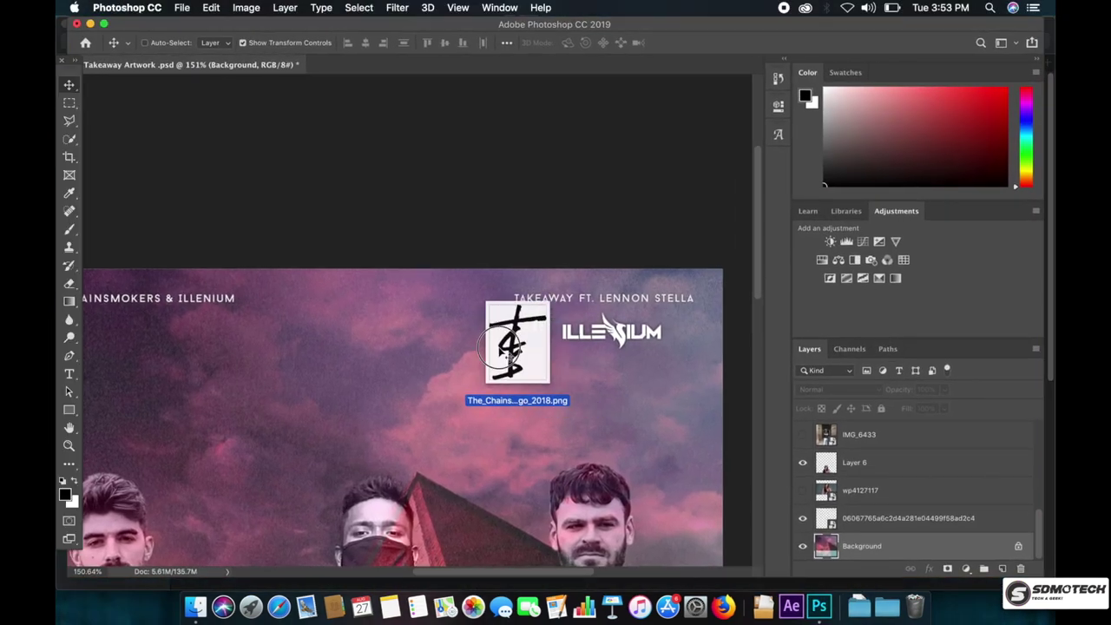
{"action": "left_click_drag", "start_coordinate": [826, 597], "coordinate": [560, 284]}
{"action": "key", "text": "super+Tab"}
{"action": "left_click_drag", "start_coordinate": [985, 123], "coordinate": [820, 599]}
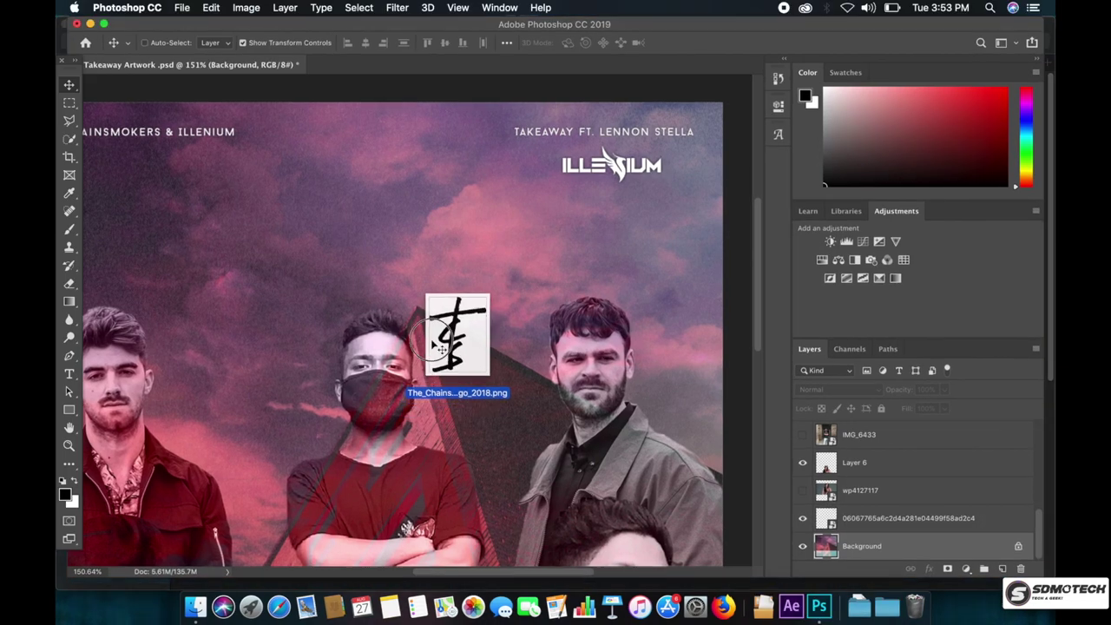
{"action": "mouse_move", "coordinate": [820, 599]}
{"action": "left_mouse_down"}
{"action": "mouse_move", "coordinate": [377, 324]}
{"action": "mouse_move", "coordinate": [473, 227]}
{"action": "left_mouse_up"}
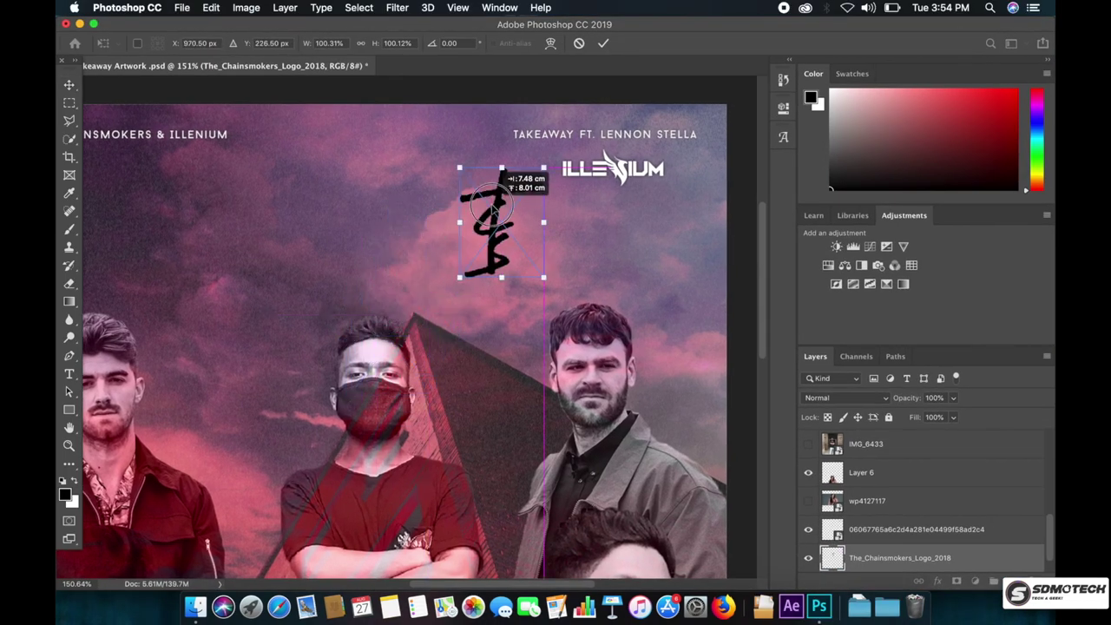
{"action": "scroll", "coordinate": [596, 245], "scroll_direction": "up", "scroll_amount": 2}
{"action": "scroll", "coordinate": [639, 290], "scroll_direction": "left", "scroll_amount": 4}
{"action": "left_click_drag", "start_coordinate": [590, 297], "coordinate": [230, 276]}
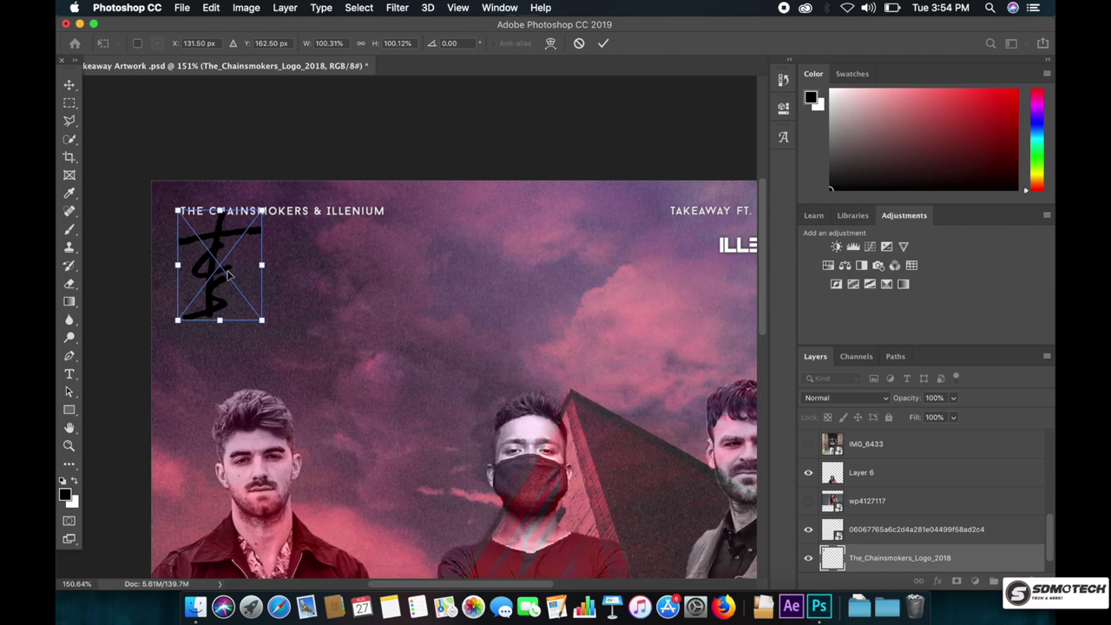
{"action": "key", "text": "Return"}
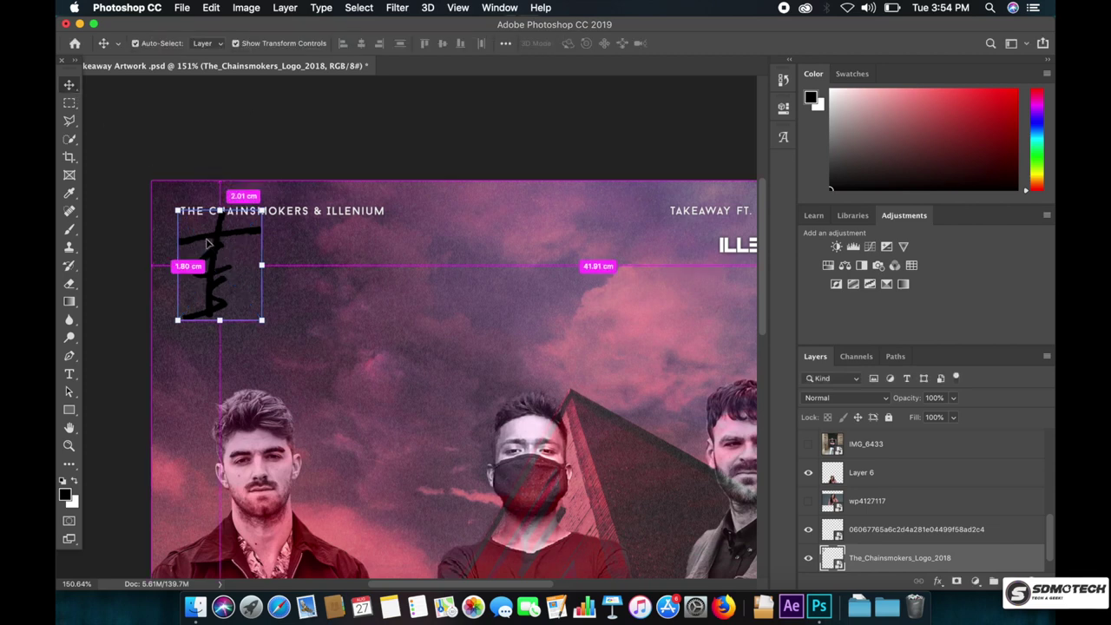
- Invert the signature logo to white and attempt resizing despite the smart filters warning
{"action": "key", "text": "ctrl+i"}
{"action": "left_click", "coordinate": [177, 210]}
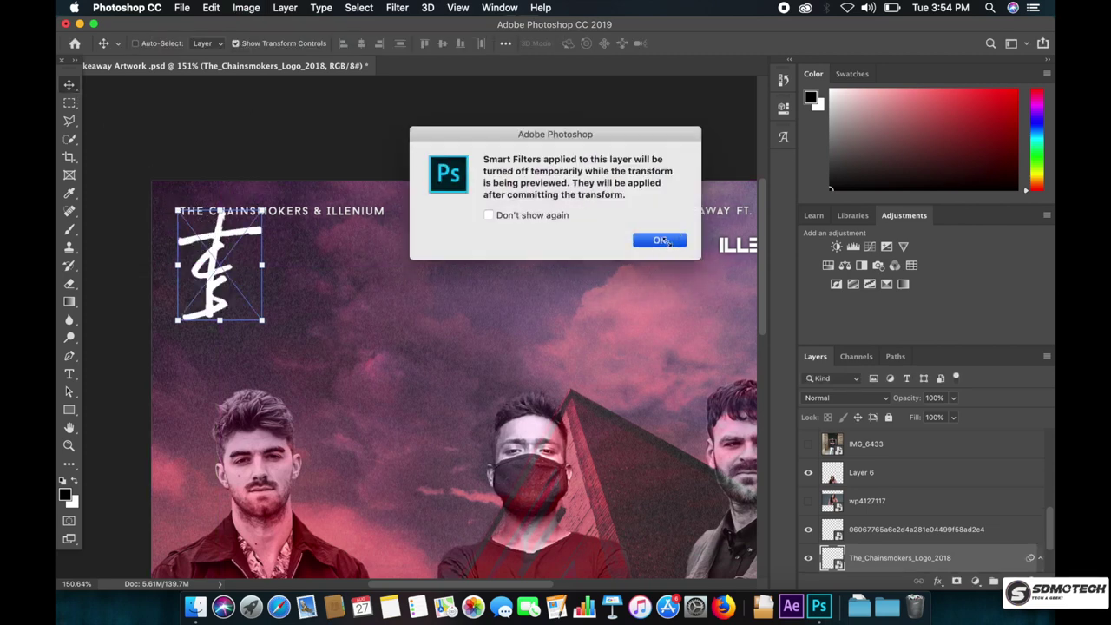
{"action": "left_click", "coordinate": [659, 240]}
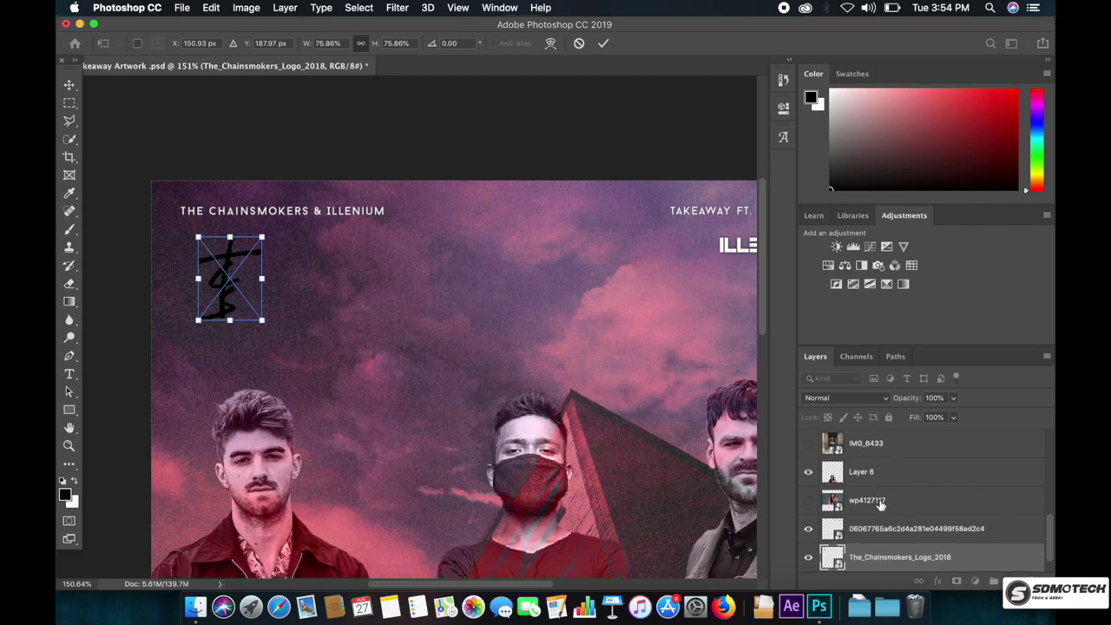
{"action": "key", "text": "Return"}
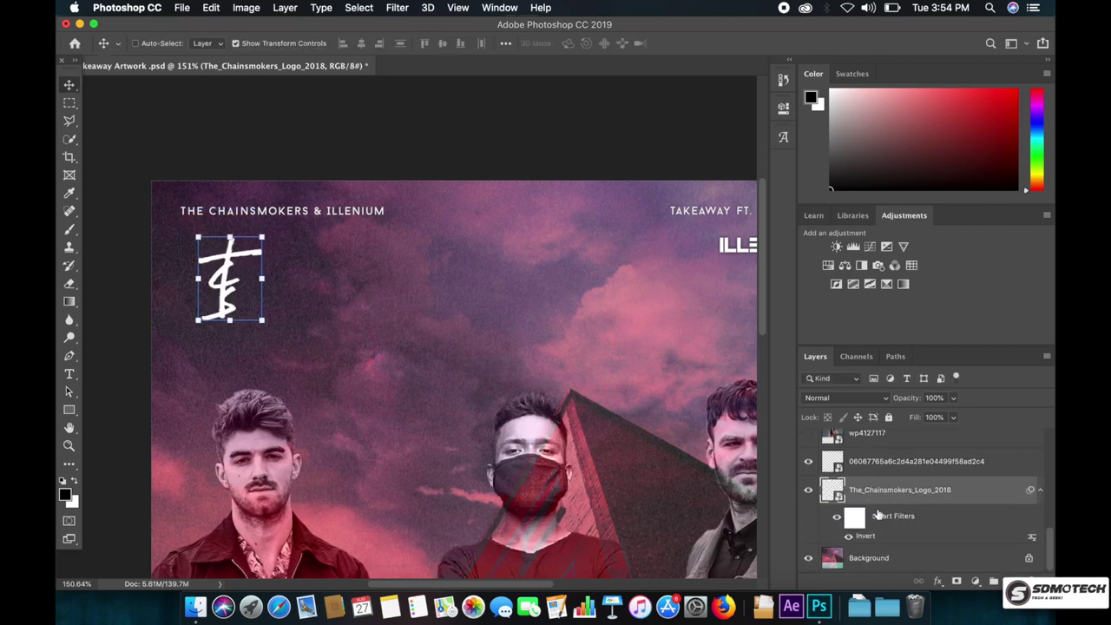
{"action": "left_click_drag", "start_coordinate": [267, 295], "coordinate": [264, 270]}
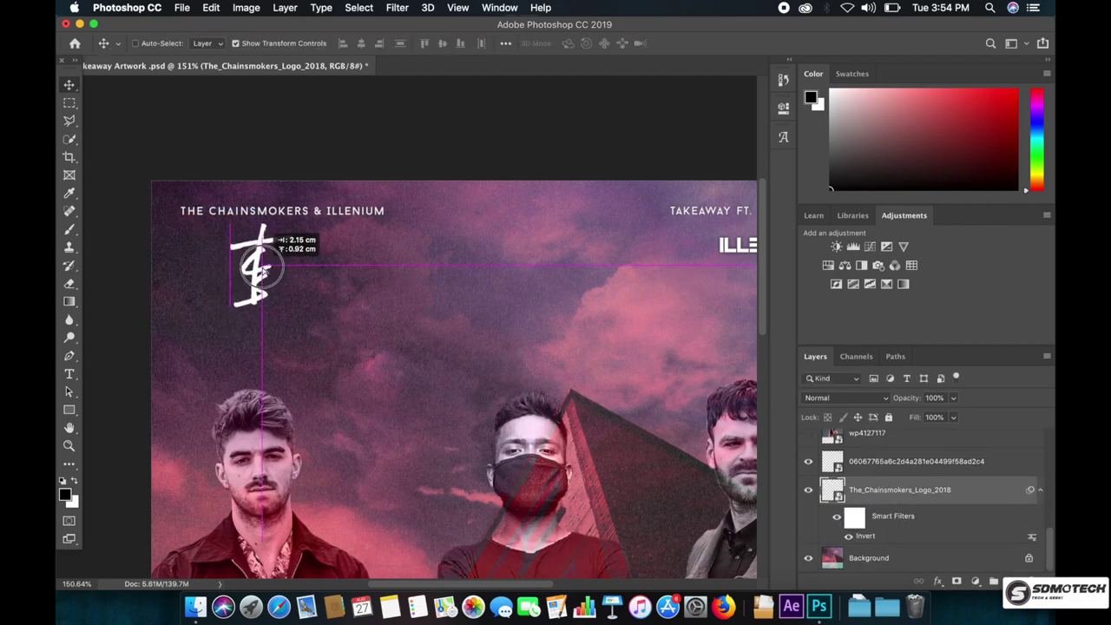
{"action": "left_click", "coordinate": [232, 228]}
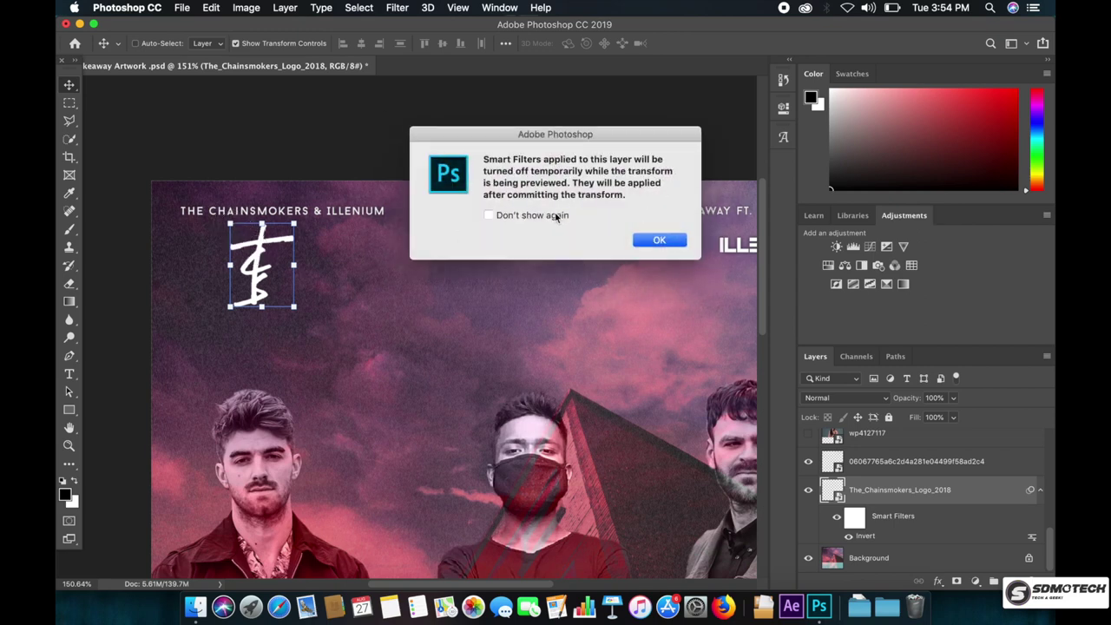
{"action": "left_click", "coordinate": [657, 240]}
{"action": "left_click", "coordinate": [246, 8]}
- Rasterize the logo layer, then move it up-left and shrink it to about 74%
{"action": "right_click", "coordinate": [881, 529]}
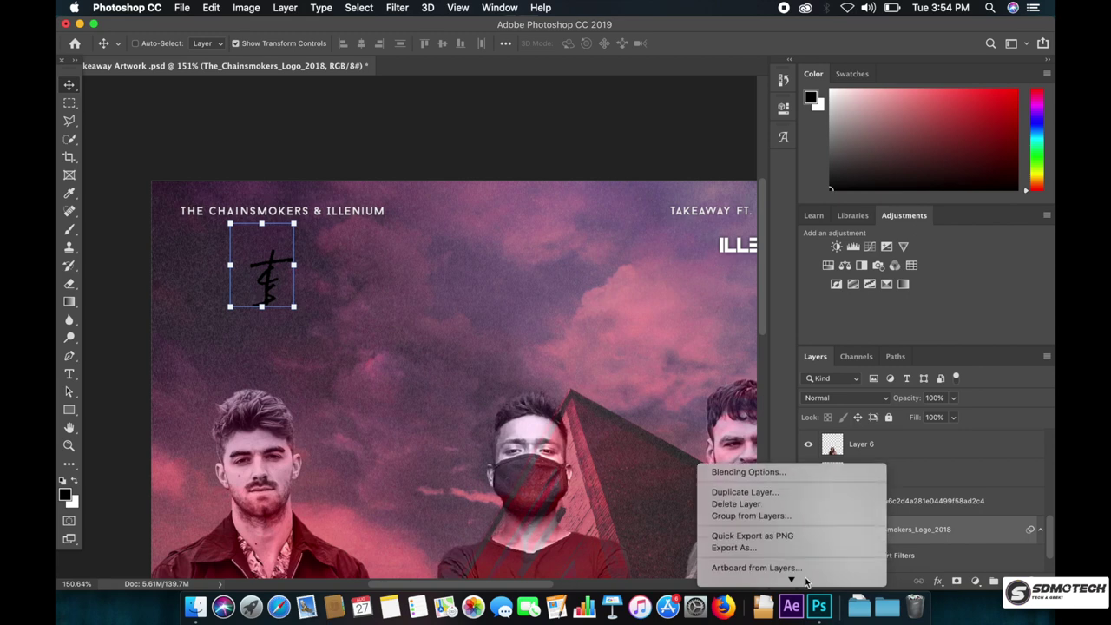
{"action": "left_click", "coordinate": [748, 426]}
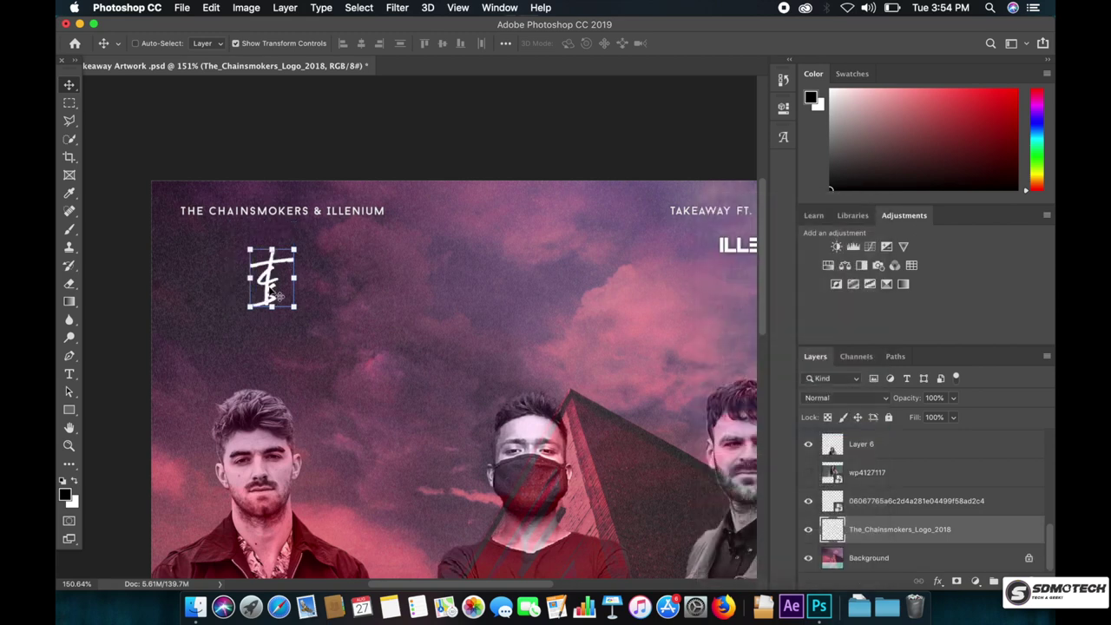
{"action": "left_click_drag", "start_coordinate": [278, 297], "coordinate": [230, 260]}
{"action": "mouse_move", "coordinate": [193, 203]}
{"action": "left_mouse_down"}
{"action": "mouse_move", "coordinate": [213, 234]}
{"action": "mouse_move", "coordinate": [260, 256]}
{"action": "left_mouse_up"}
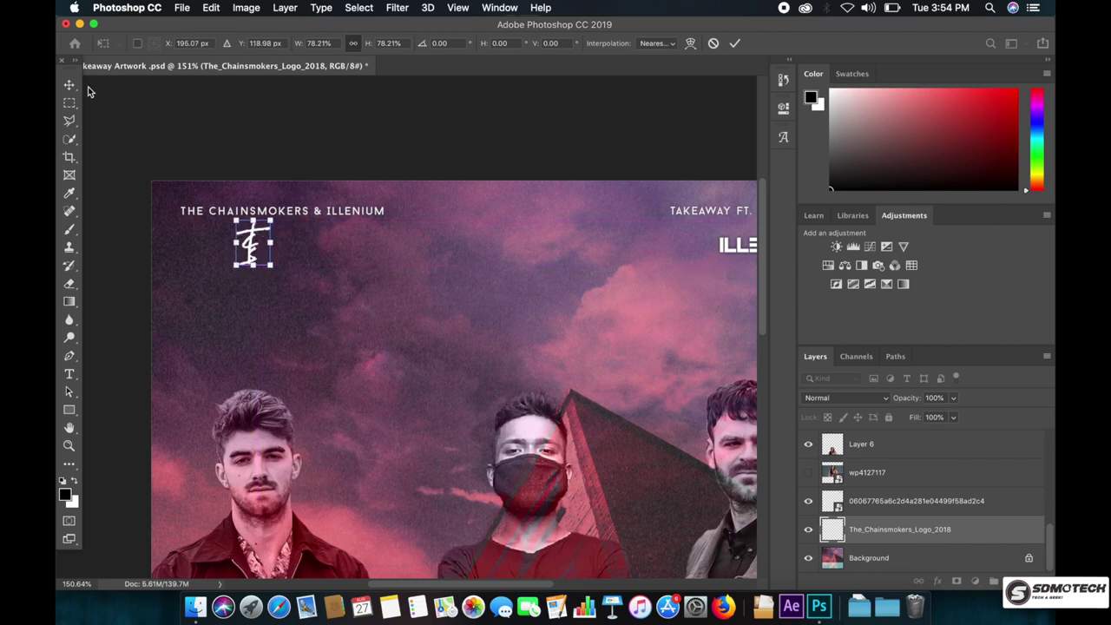
{"action": "key", "text": "Return"}
{"action": "left_click_drag", "start_coordinate": [262, 268], "coordinate": [261, 255]}
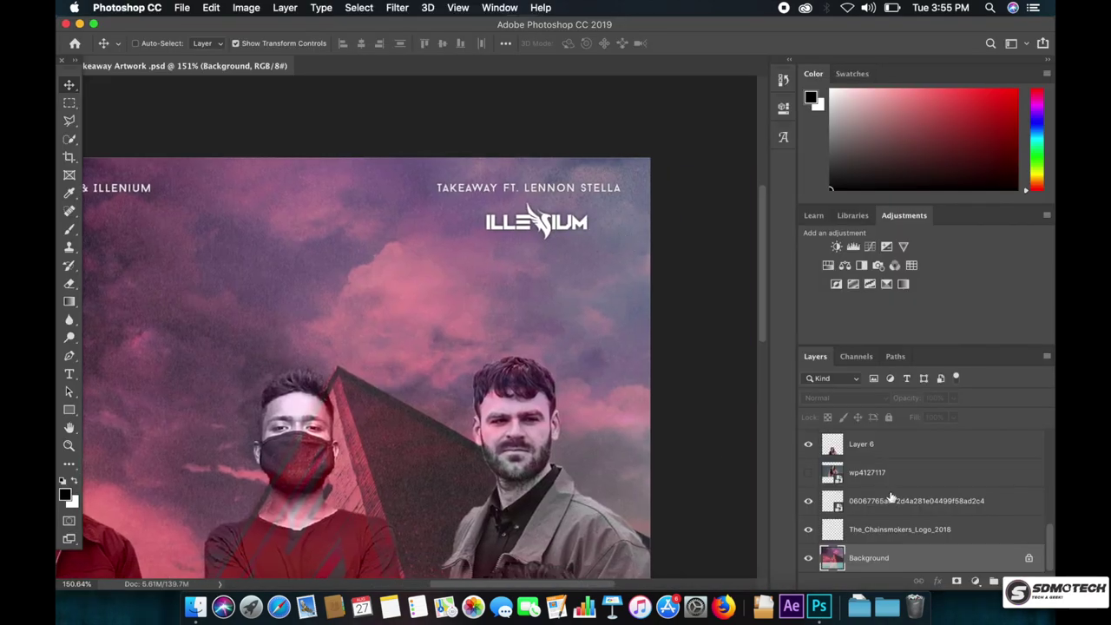
- Move the ILLENIUM logo beside the Chainsmokers mark and shrink it to 12.71%
{"action": "left_click", "coordinate": [890, 503]}
{"action": "scroll", "coordinate": [526, 267], "scroll_direction": "left", "scroll_amount": 5}
{"action": "mouse_move", "coordinate": [689, 237]}
{"action": "left_mouse_down"}
{"action": "mouse_move", "coordinate": [278, 228]}
{"action": "mouse_move", "coordinate": [304, 237]}
{"action": "left_mouse_up"}
{"action": "key", "text": "super+t"}
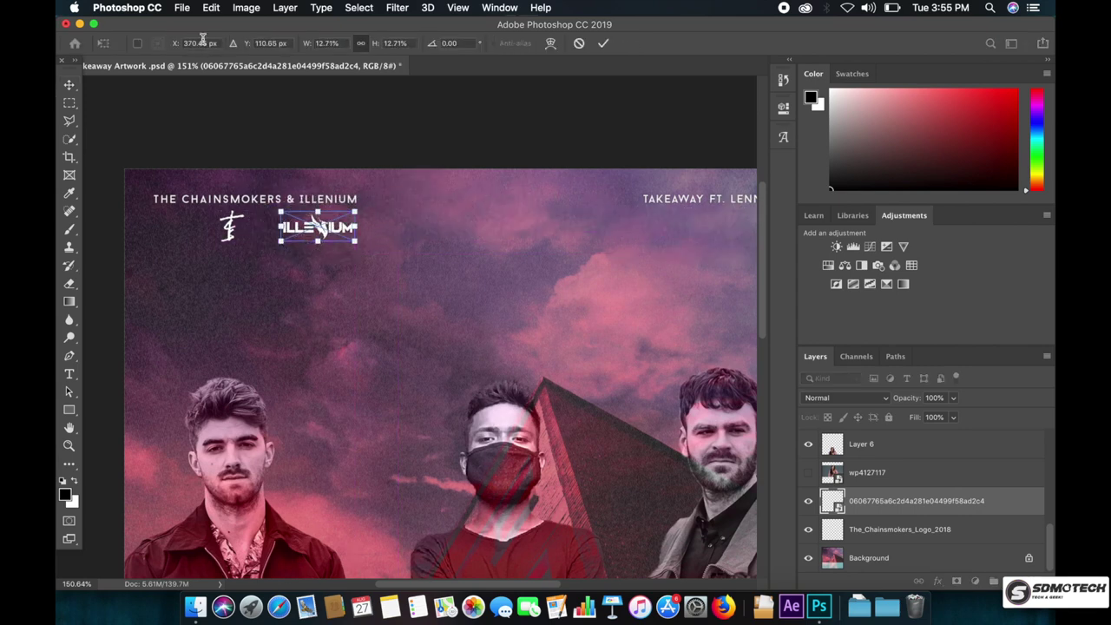
{"action": "key", "text": "Return"}
- Select the Background layer, zoom out, and switch back to Finder
{"action": "left_click", "coordinate": [863, 529]}
{"action": "left_click", "coordinate": [868, 557]}
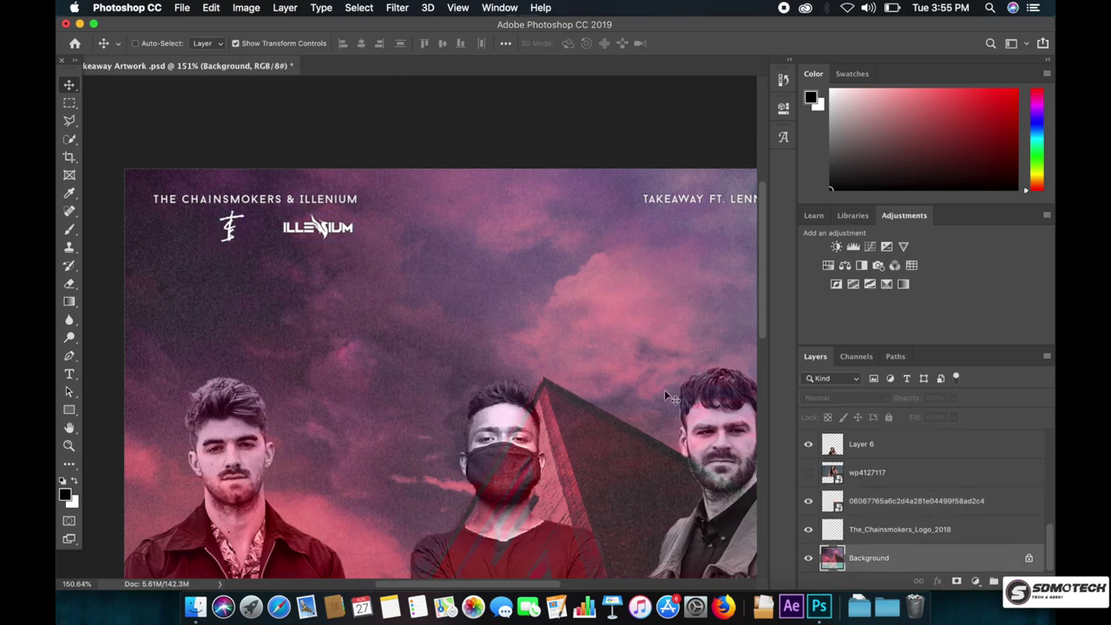
{"action": "key", "text": "super+minus"}
{"action": "key", "text": "super+Tab"}
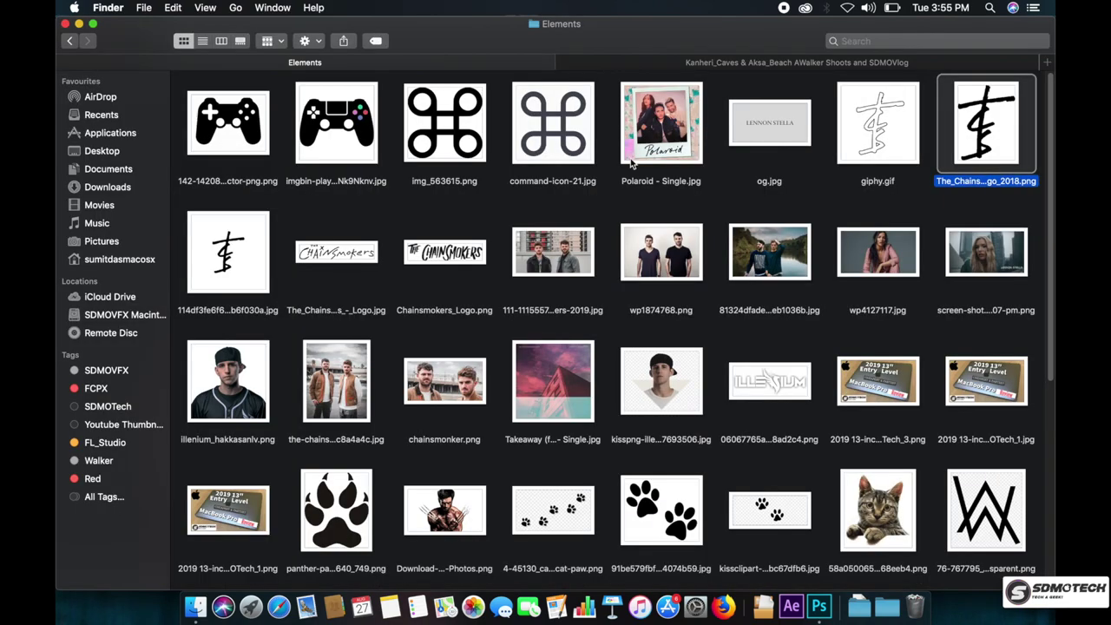
- Preview og.jpg in Quick Look, zooming in and back out
{"action": "left_click", "coordinate": [778, 116]}
{"action": "key", "text": "space"}
{"action": "left_click", "coordinate": [580, 312], "text": "alt"}
{"action": "left_click", "coordinate": [579, 311], "text": "alt"}
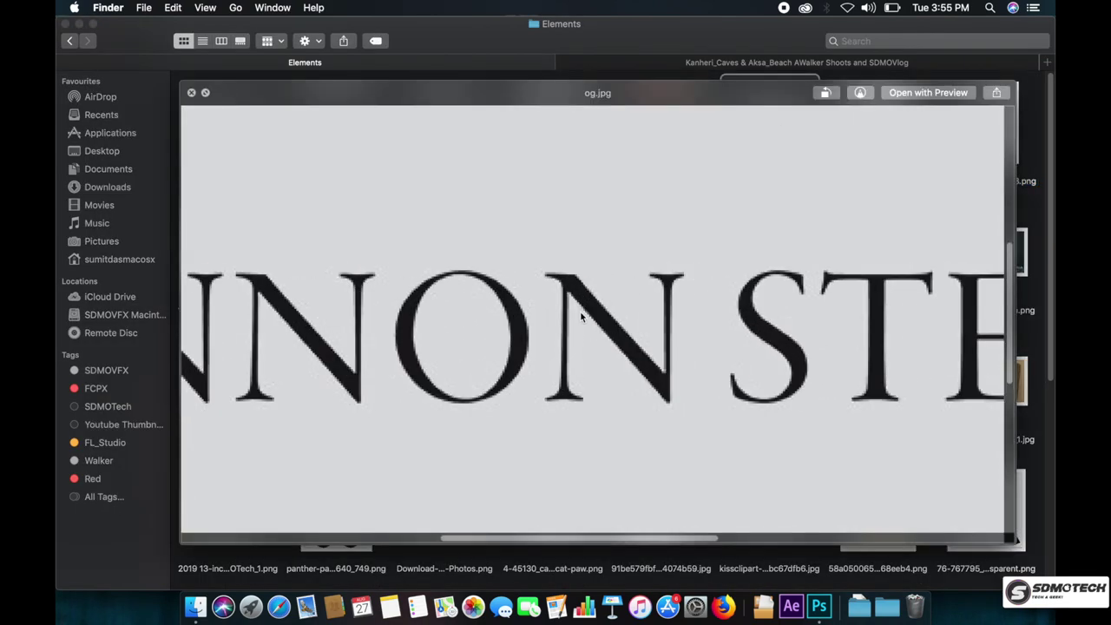
{"action": "key", "text": "space"}
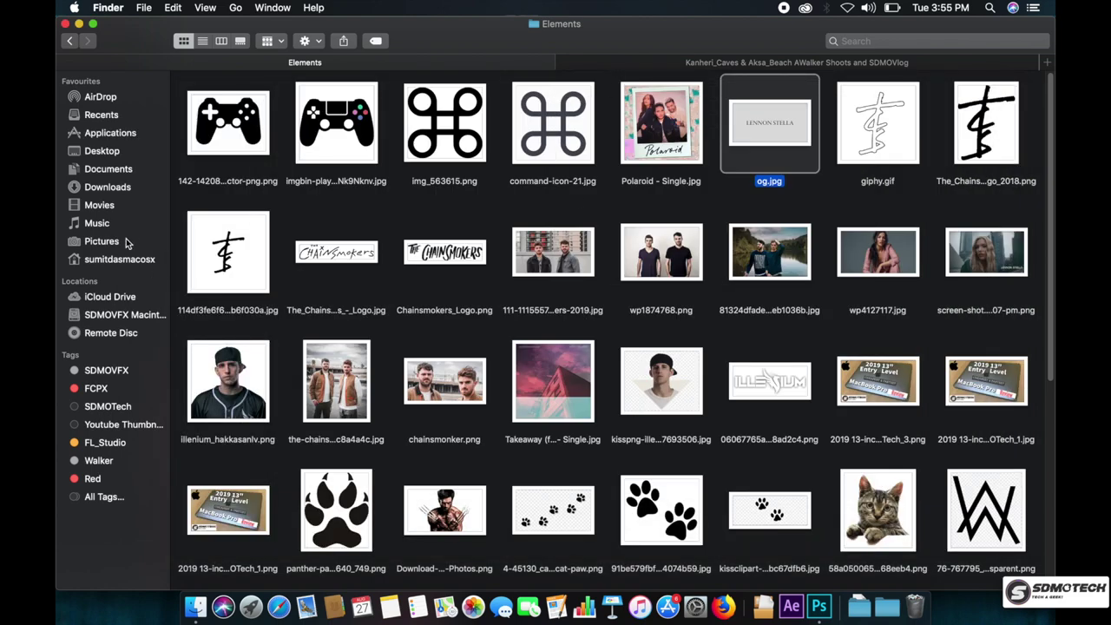
- Navigate from Pictures through SDMOVFX_Logo into the SDMOVFX_1_HatchfulExport-All folder
{"action": "left_click", "coordinate": [103, 241]}
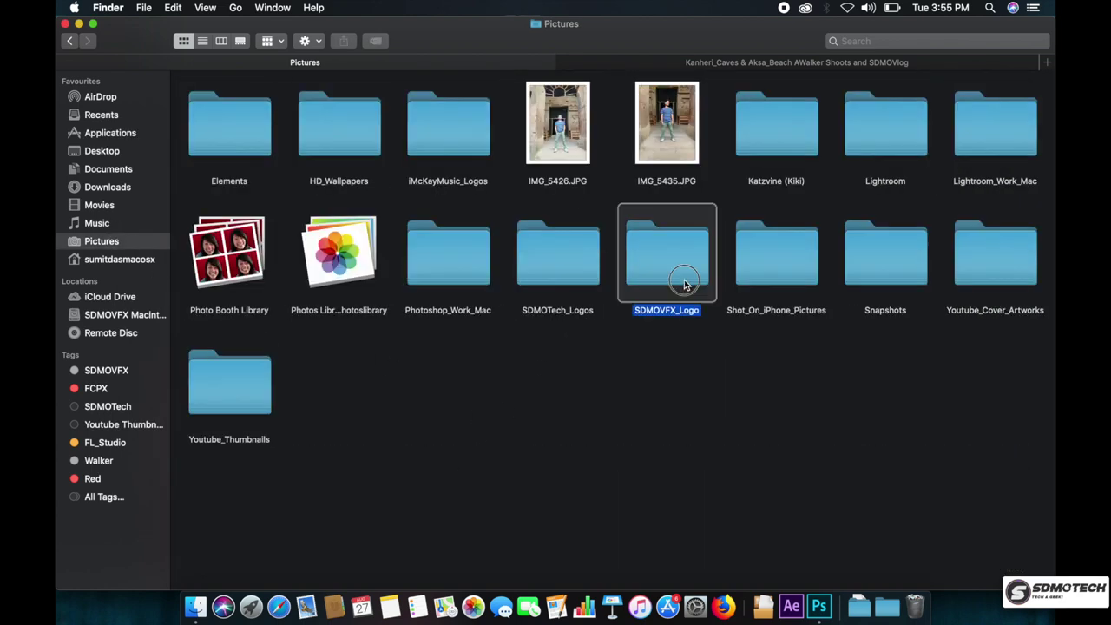
{"action": "double_click", "coordinate": [666, 256]}
{"action": "double_click", "coordinate": [256, 130]}
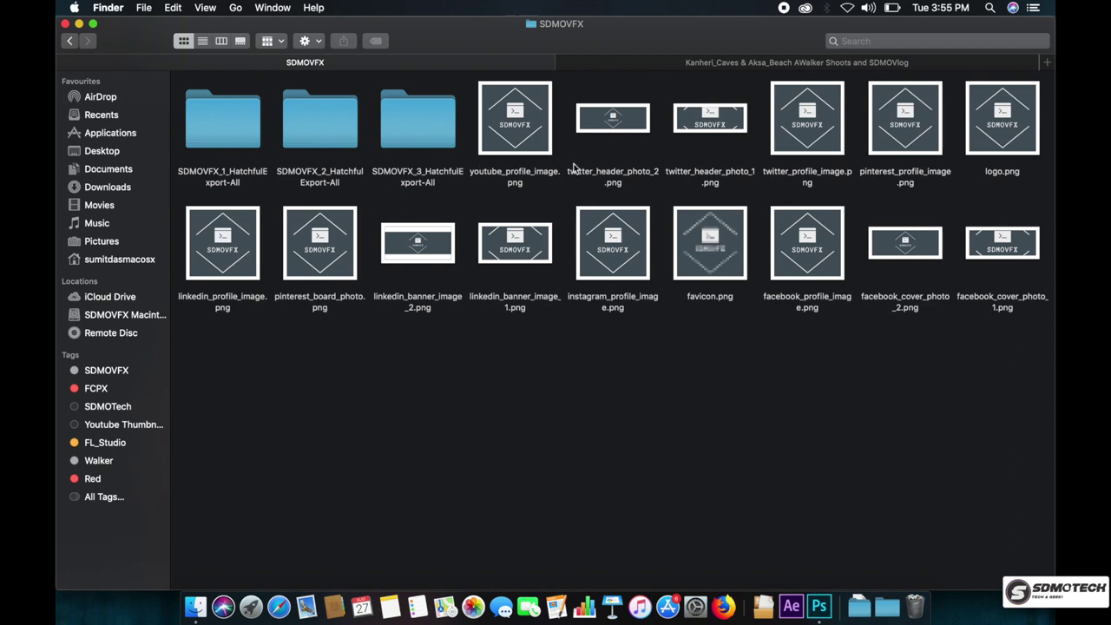
{"action": "double_click", "coordinate": [222, 116]}
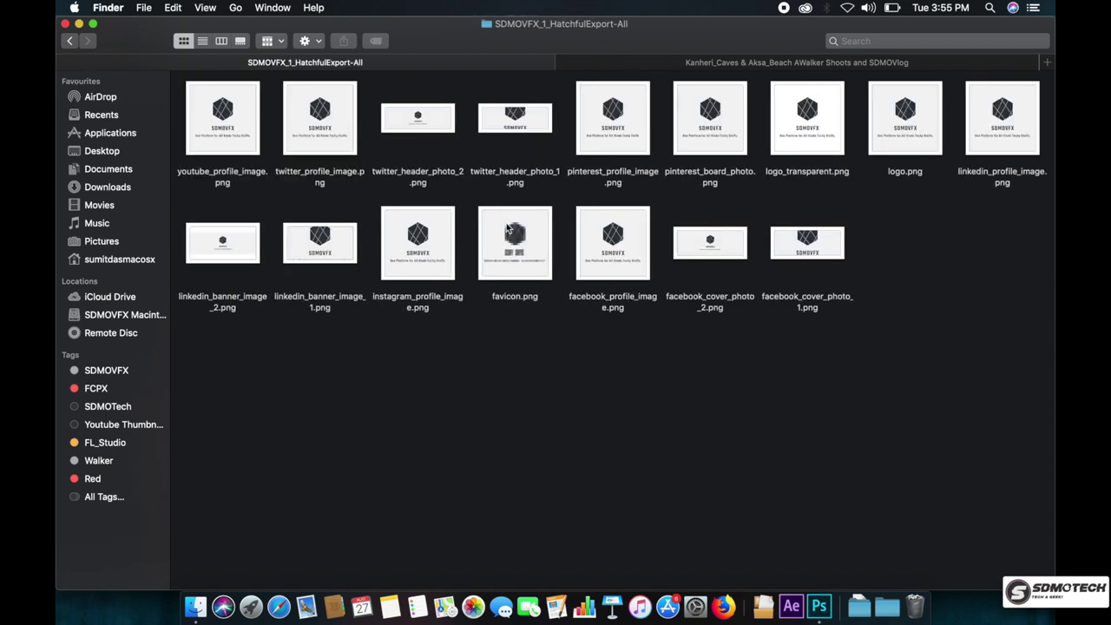
- Preview the SDMOVFX images, then drag logo_transparent.png toward the artwork
{"action": "left_click", "coordinate": [508, 228]}
{"action": "key", "text": "space"}
{"action": "key", "text": "Right"}
{"action": "key", "text": "Right"}
{"action": "key", "text": "Right"}
{"action": "key", "text": "Left"}
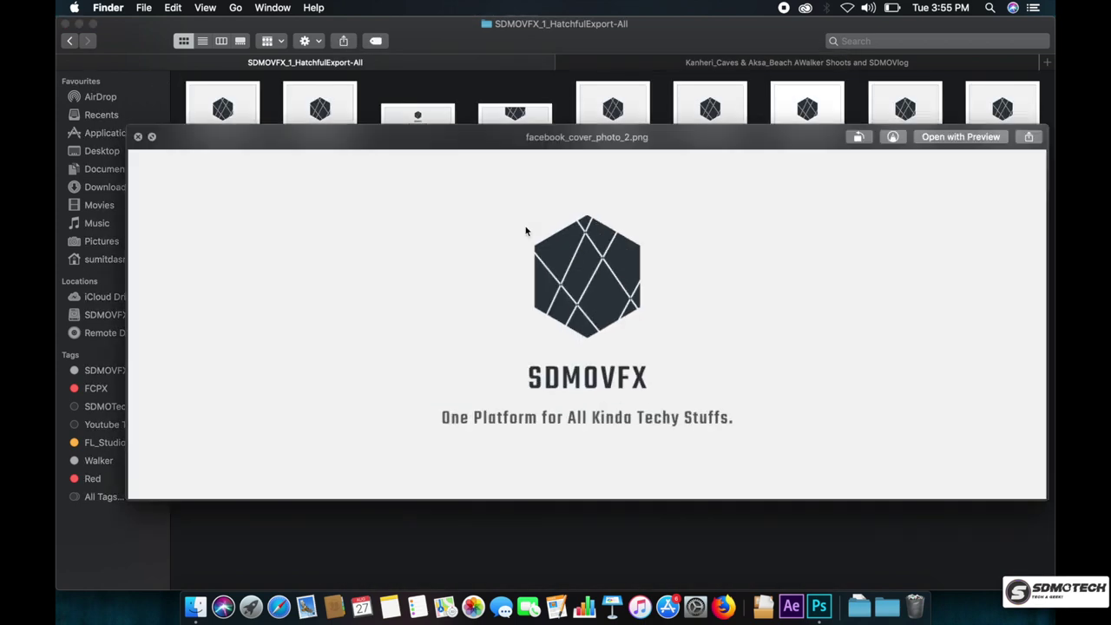
{"action": "key", "text": "Up"}
{"action": "key", "text": "Left"}
{"action": "key", "text": "Down"}
{"action": "key", "text": "Right"}
{"action": "key", "text": "Right"}
{"action": "key", "text": "Right"}
{"action": "key", "text": "Right"}
{"action": "key", "text": "space"}
{"action": "key", "text": "Up"}
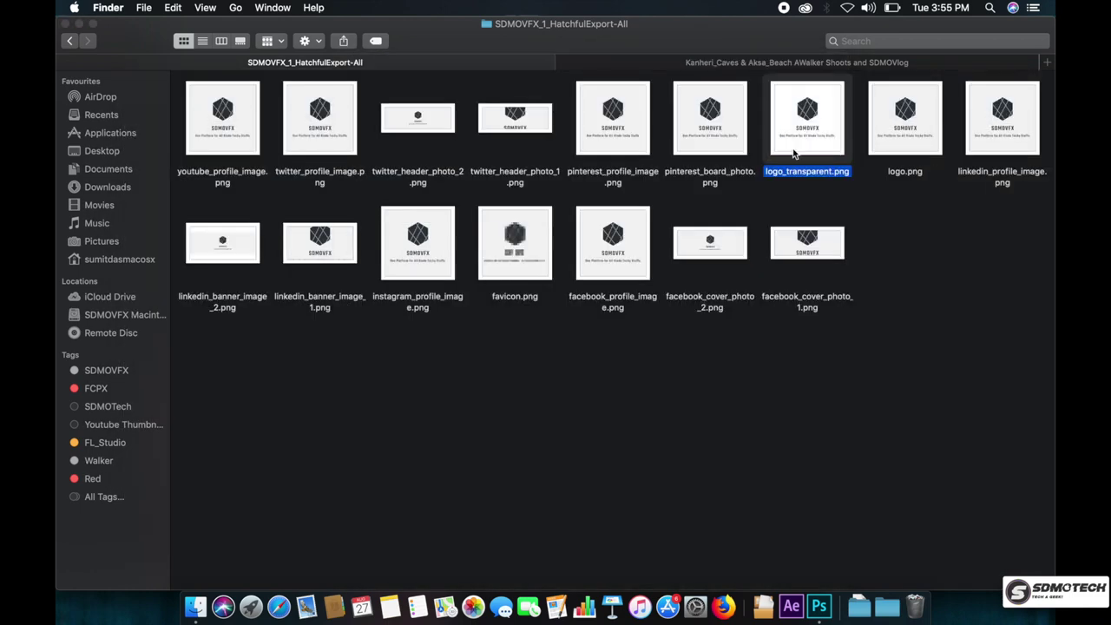
{"action": "left_click_drag", "start_coordinate": [792, 155], "coordinate": [498, 424]}
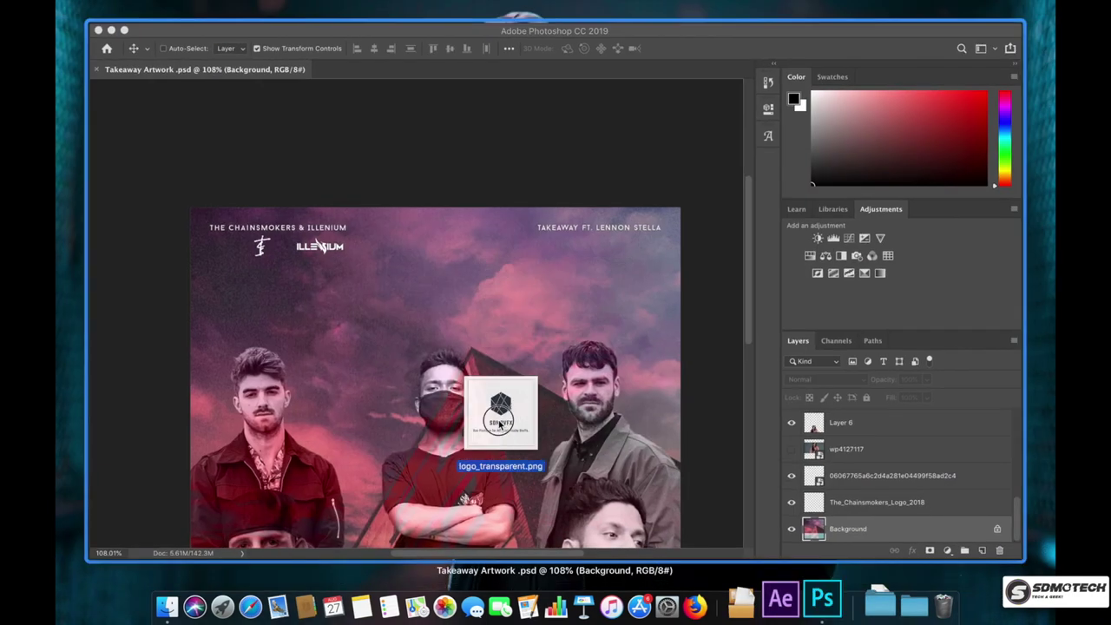
- Place the SDMOVFX logo at about 21% just below the TAKEAWAY title
{"action": "left_click_drag", "start_coordinate": [498, 424], "coordinate": [498, 424]}
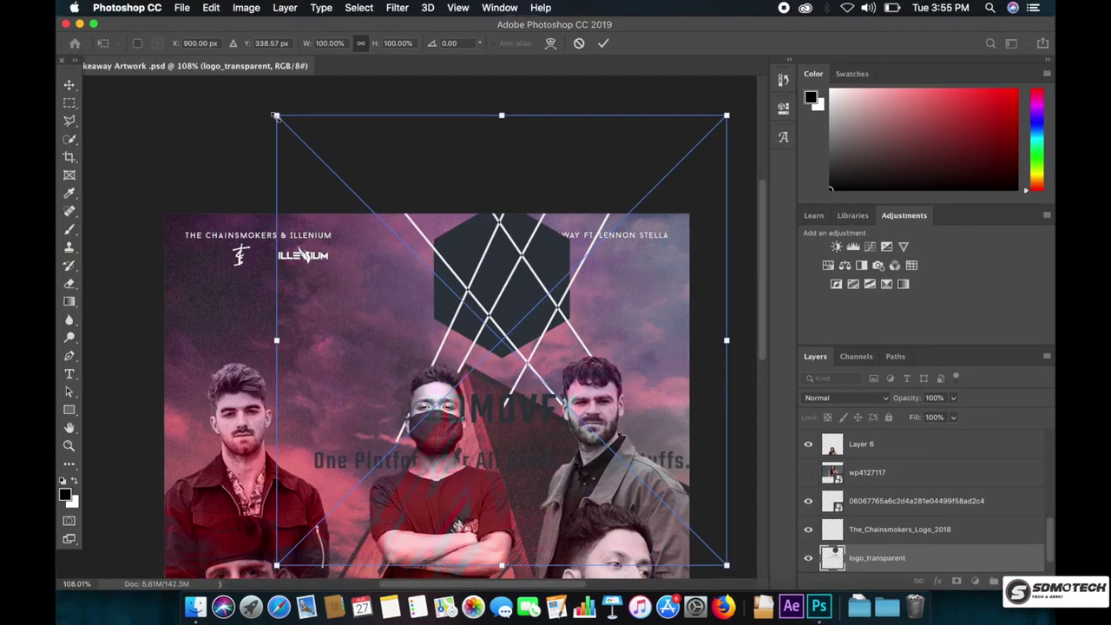
{"action": "left_click_drag", "start_coordinate": [276, 114], "coordinate": [551, 390]}
{"action": "mouse_move", "coordinate": [648, 437]}
{"action": "left_mouse_down"}
{"action": "mouse_move", "coordinate": [524, 280]}
{"action": "mouse_move", "coordinate": [569, 256]}
{"action": "left_mouse_up"}
{"action": "scroll", "coordinate": [523, 273], "scroll_direction": "up", "scroll_amount": 5}
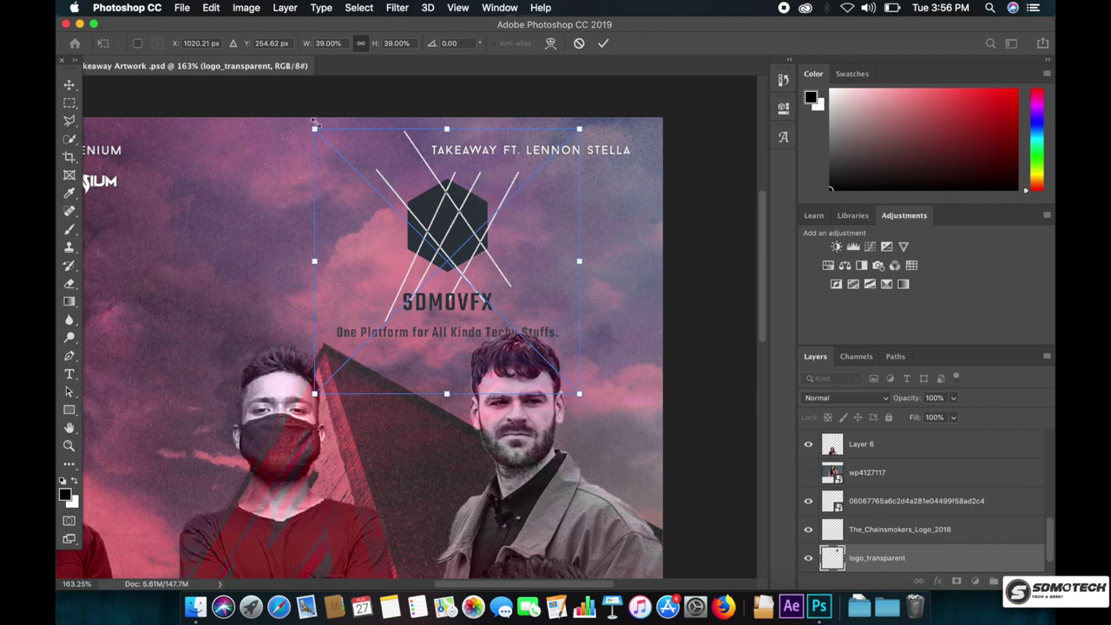
{"action": "left_click_drag", "start_coordinate": [315, 124], "coordinate": [409, 223]}
{"action": "left_click_drag", "start_coordinate": [517, 292], "coordinate": [555, 222]}
{"action": "left_click_drag", "start_coordinate": [446, 152], "coordinate": [469, 171]}
{"action": "left_click_drag", "start_coordinate": [542, 223], "coordinate": [537, 187]}
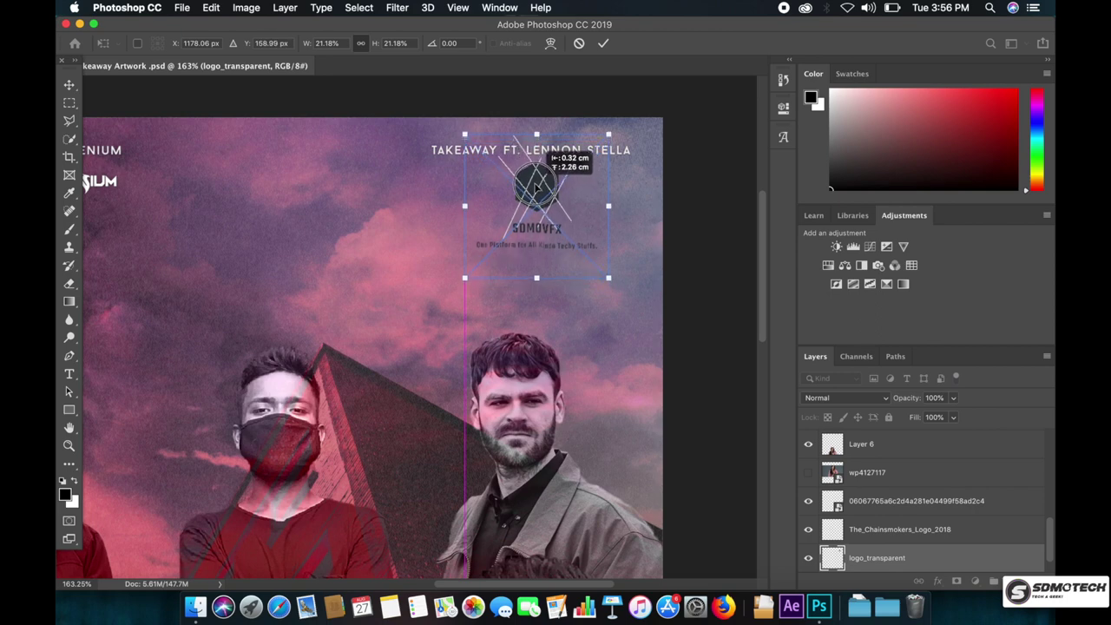
{"action": "key", "text": "Return"}
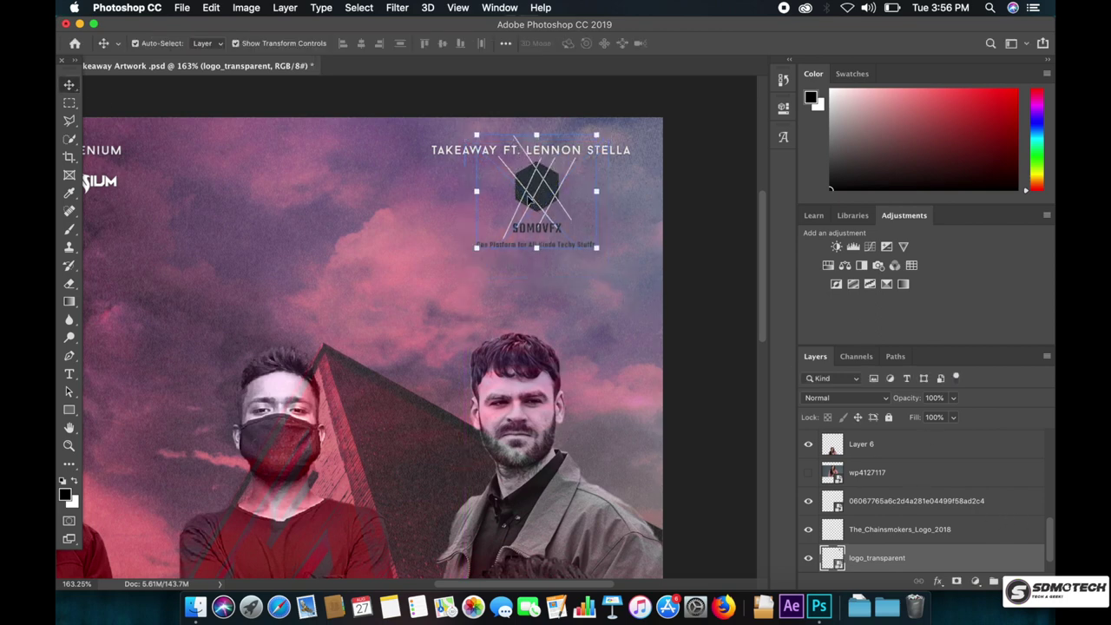
- Rasterize the logo layer, test and undo an invert, then fit the cover on screen
{"action": "key", "text": "super+c"}
{"action": "scroll", "coordinate": [927, 565], "scroll_direction": "down", "scroll_amount": 1}
{"action": "right_click", "coordinate": [887, 530]}
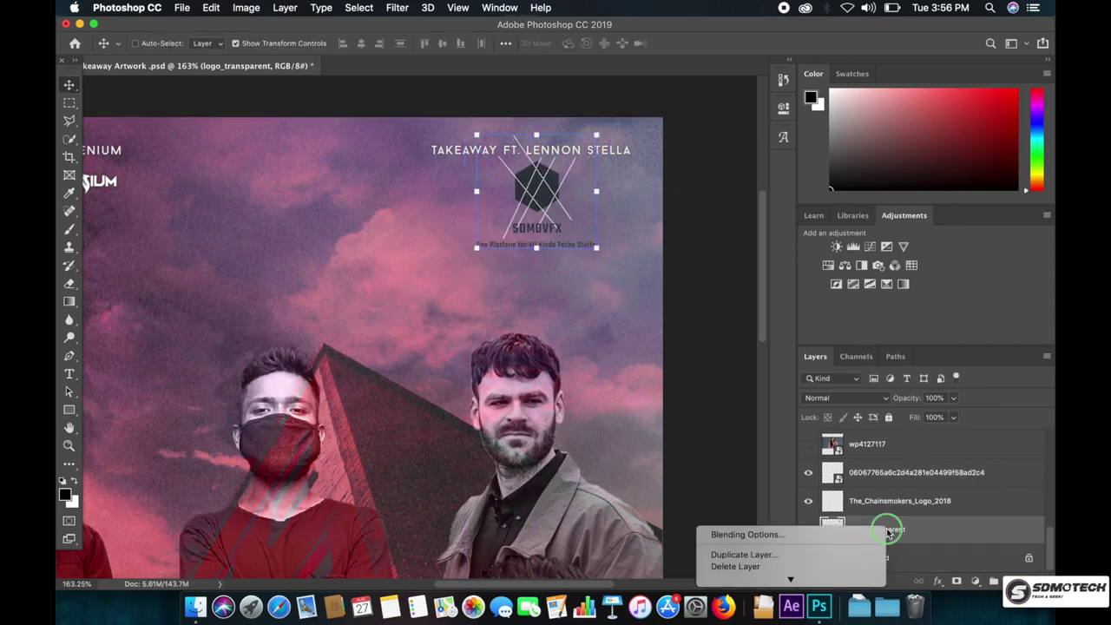
{"action": "left_click", "coordinate": [750, 494]}
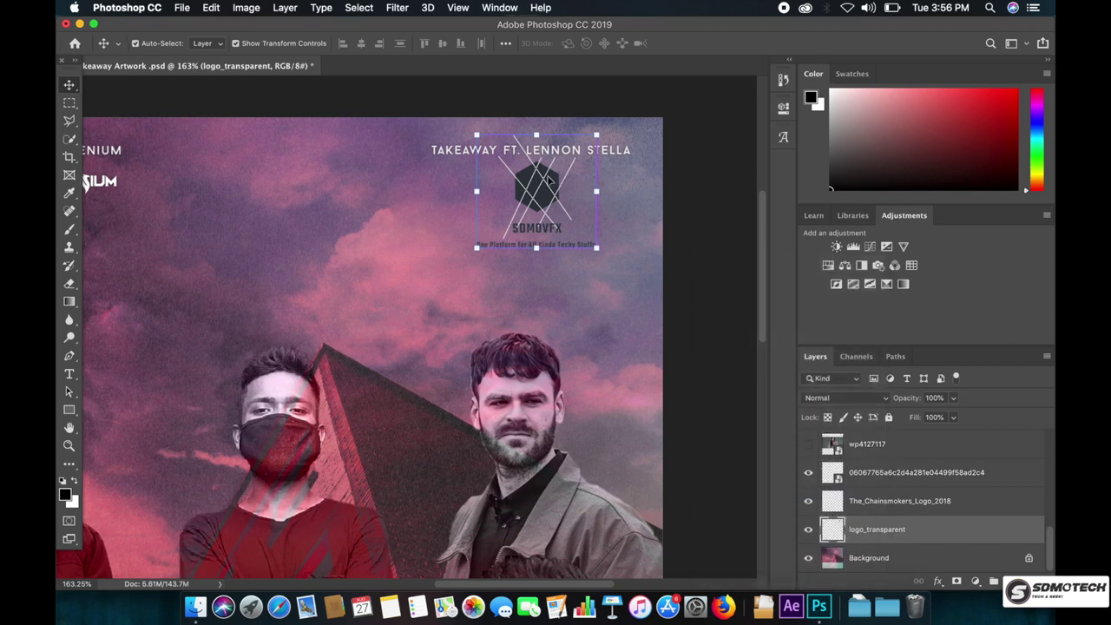
{"action": "key", "text": "super+i"}
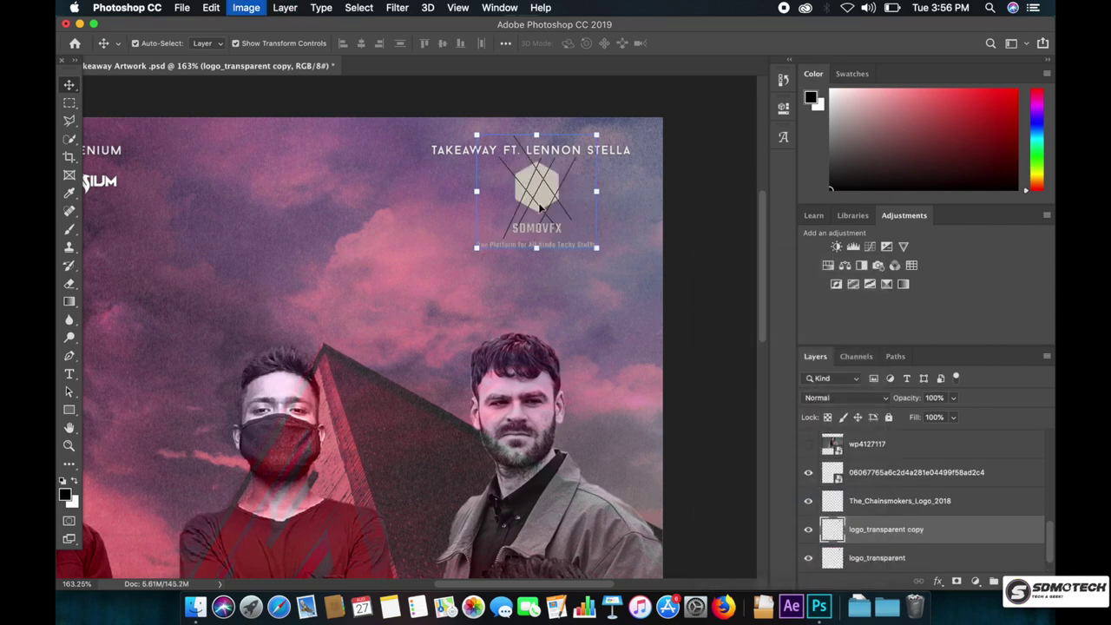
{"action": "key", "text": "super+i"}
{"action": "scroll", "coordinate": [933, 519], "scroll_direction": "down", "scroll_amount": 1}
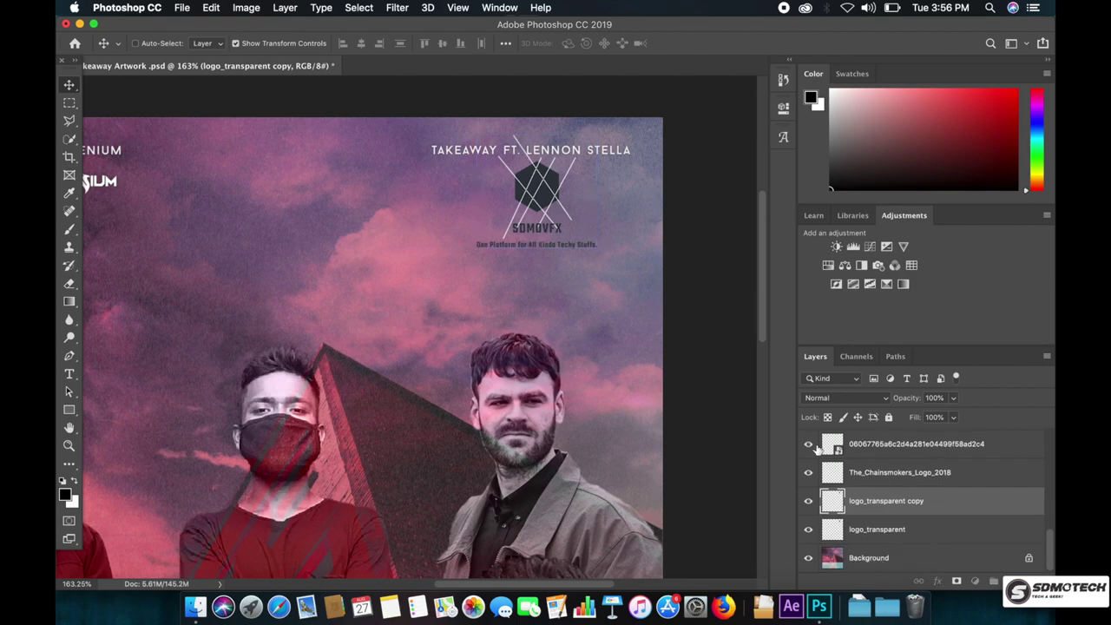
{"action": "left_click", "coordinate": [877, 557]}
{"action": "key", "text": "super+0"}
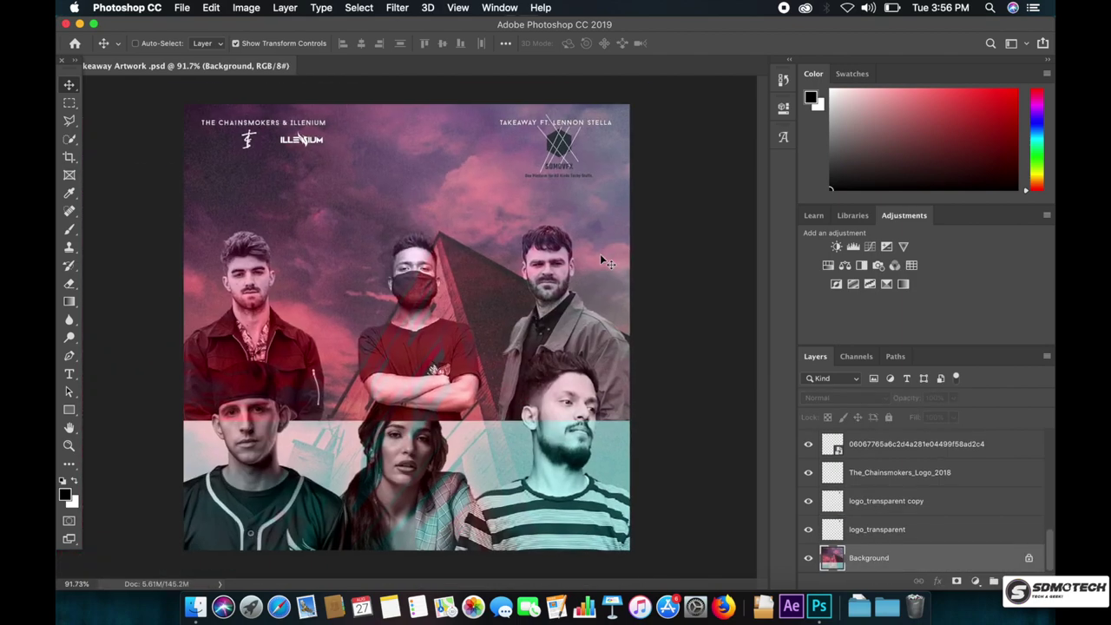
- Browse the app search and menu bar menus before saving
{"action": "key", "text": "super+f"}
{"action": "left_click", "coordinate": [182, 7]}
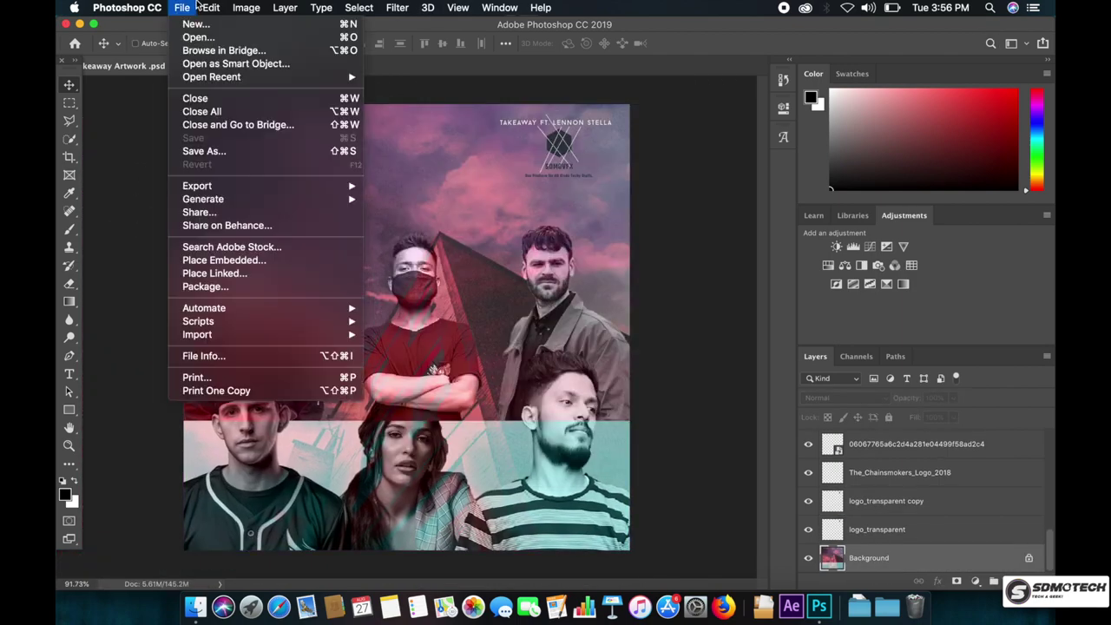
{"action": "left_click", "coordinate": [500, 7]}
{"action": "left_click", "coordinate": [94, 24]}
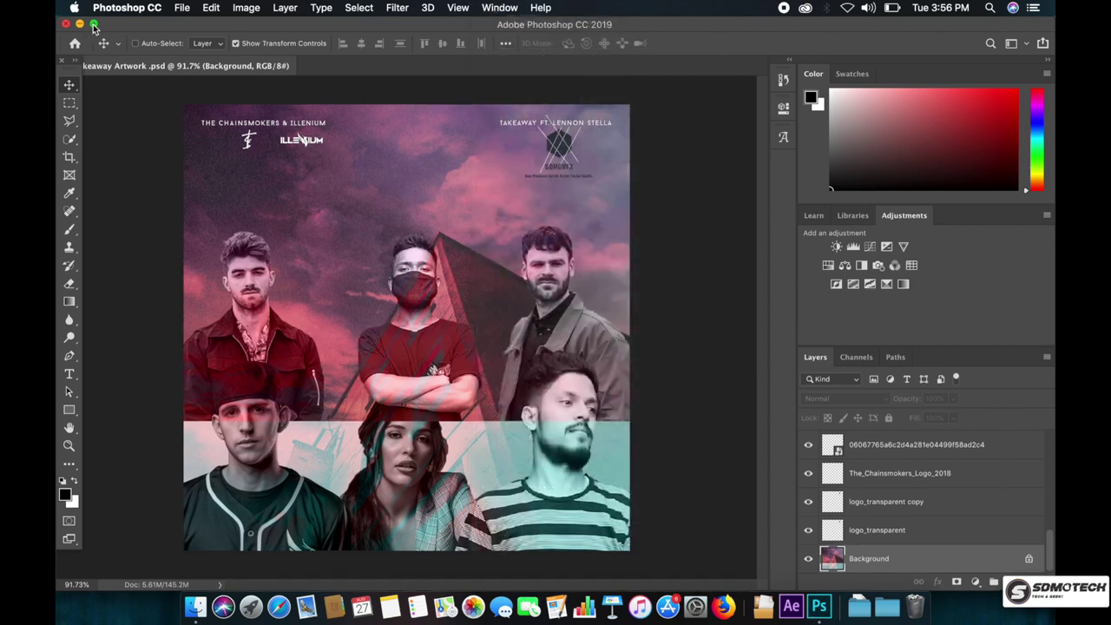
{"action": "left_click", "coordinate": [95, 25]}
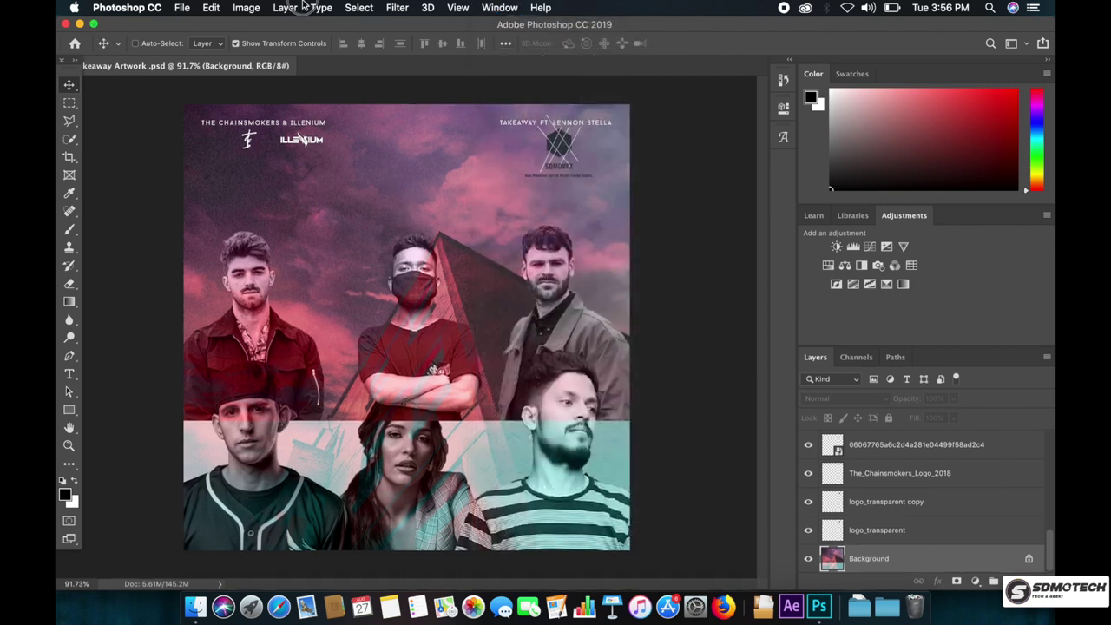
{"action": "left_click", "coordinate": [245, 7]}
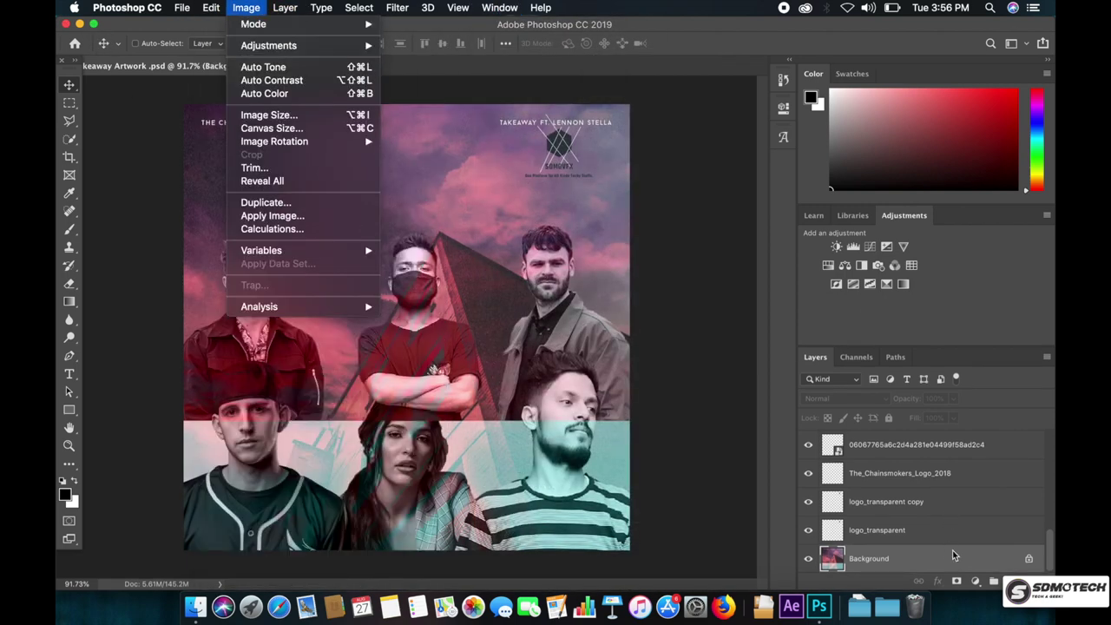
{"action": "left_click", "coordinate": [956, 552]}
{"action": "scroll", "coordinate": [956, 552], "scroll_direction": "up", "scroll_amount": 3}
{"action": "scroll", "coordinate": [958, 549], "scroll_direction": "up", "scroll_amount": 2}
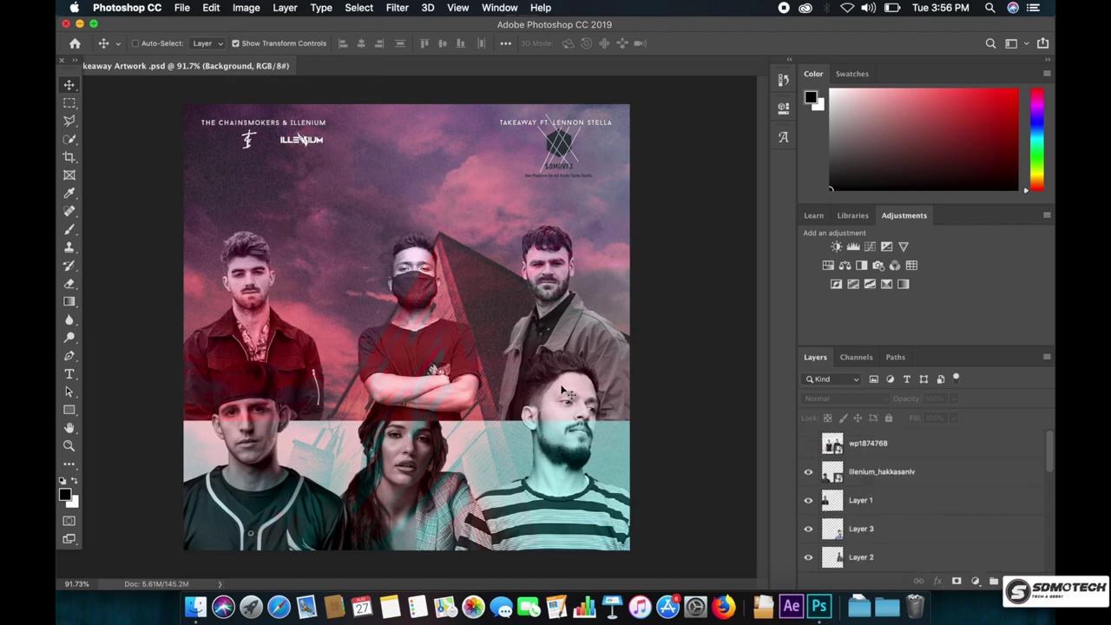
- Save a JPEG copy named Takeaway Artwork.jpg to Downloads at quality 12 (Maximum)
{"action": "key", "text": "super+shift+s"}
{"action": "left_click", "coordinate": [555, 313]}
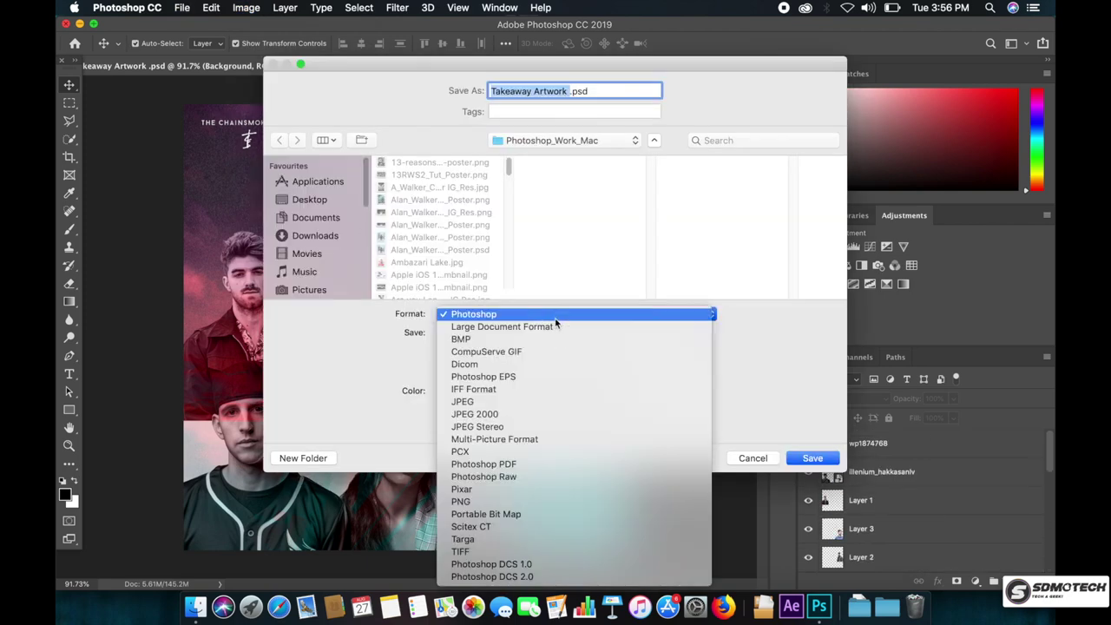
{"action": "left_click", "coordinate": [473, 501]}
{"action": "left_click", "coordinate": [472, 314]}
{"action": "left_click", "coordinate": [464, 214]}
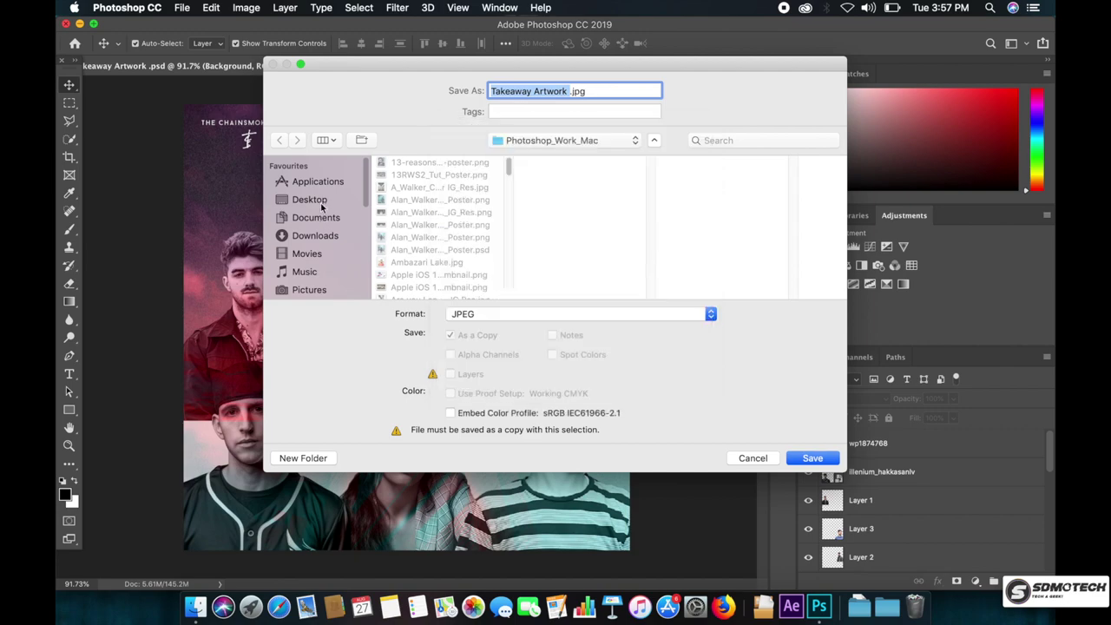
{"action": "left_click", "coordinate": [315, 217]}
{"action": "left_click", "coordinate": [798, 457]}
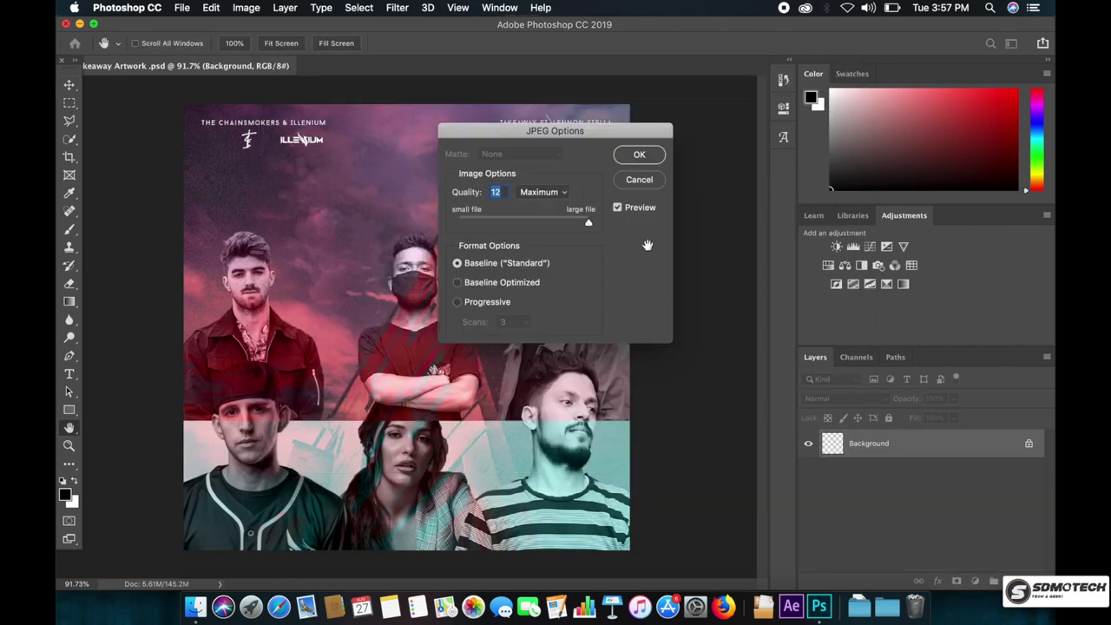
{"action": "left_click", "coordinate": [640, 154]}
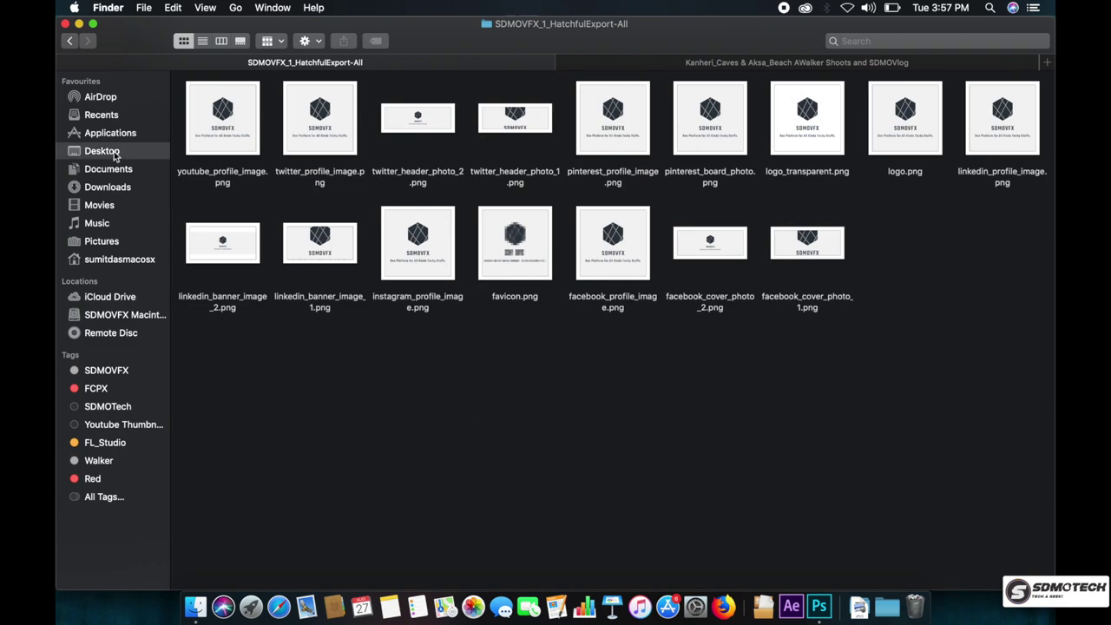
- Quick Look Takeaway Artwork.jpg in Downloads, then open it in a resized Preview window
{"action": "left_click", "coordinate": [107, 168]}
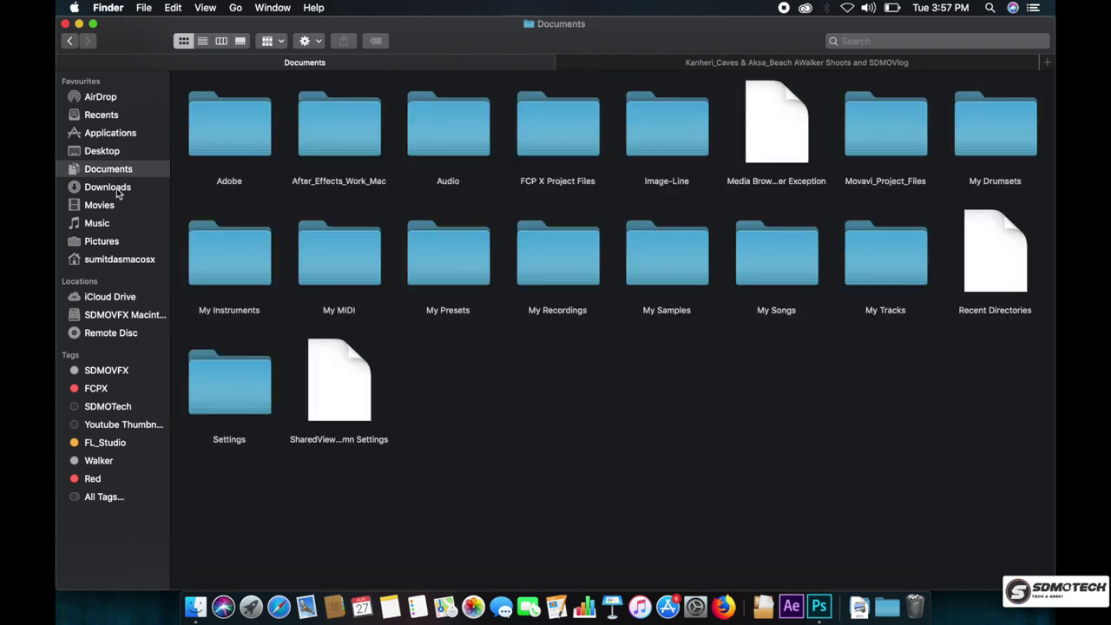
{"action": "left_click", "coordinate": [225, 112]}
{"action": "key", "text": "space"}
{"action": "double_click", "coordinate": [742, 280]}
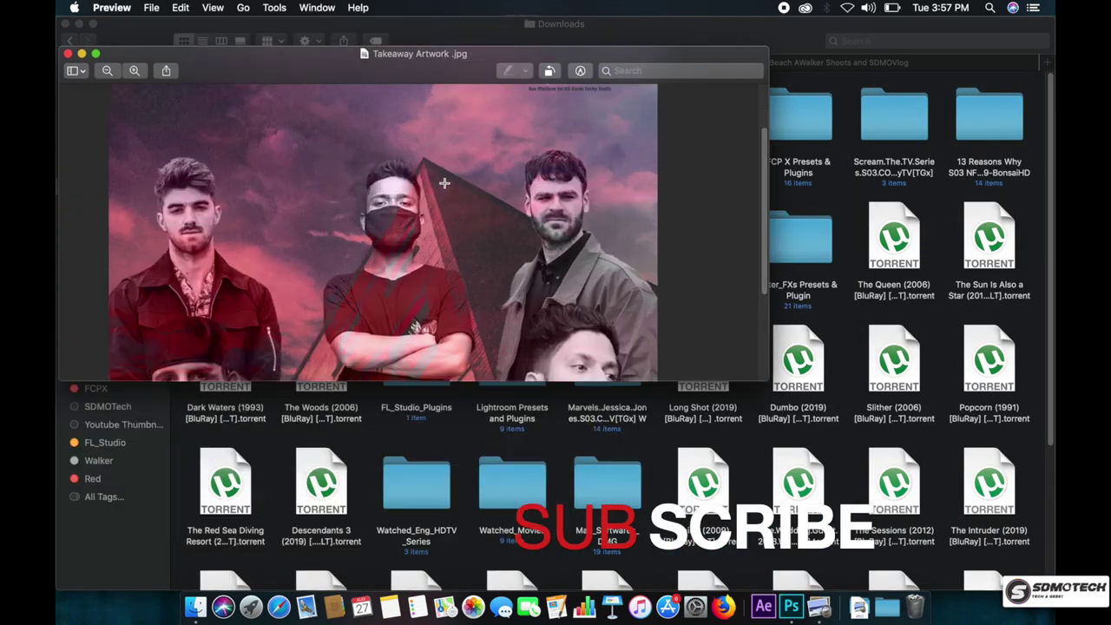
{"action": "mouse_move", "coordinate": [767, 382]}
{"action": "left_mouse_down"}
{"action": "mouse_move", "coordinate": [441, 262]}
{"action": "mouse_move", "coordinate": [1009, 571]}
{"action": "left_mouse_up"}
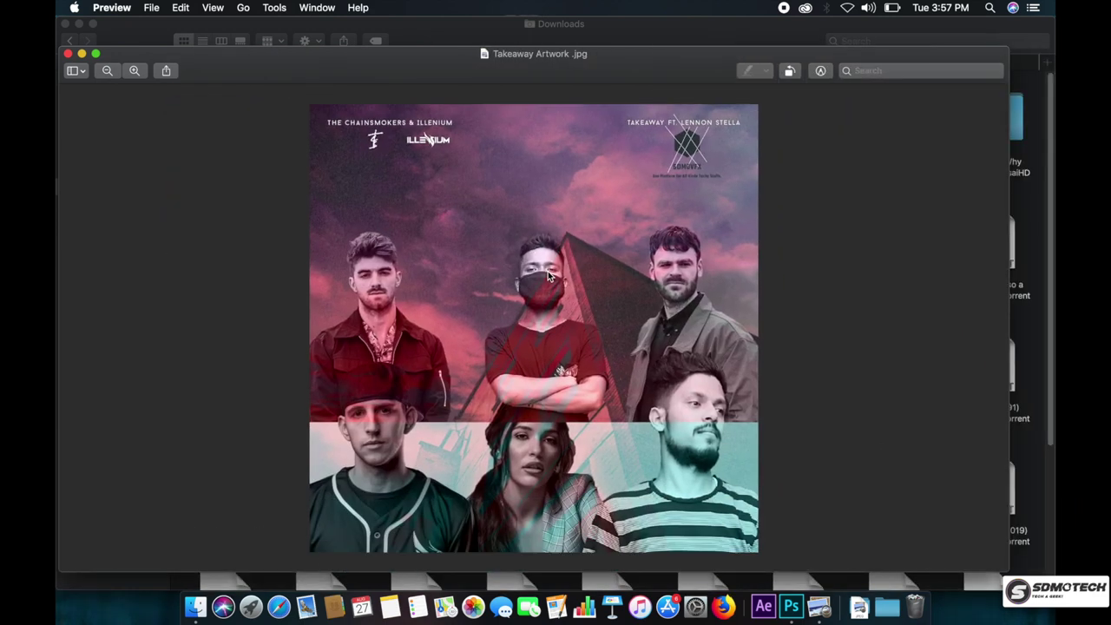